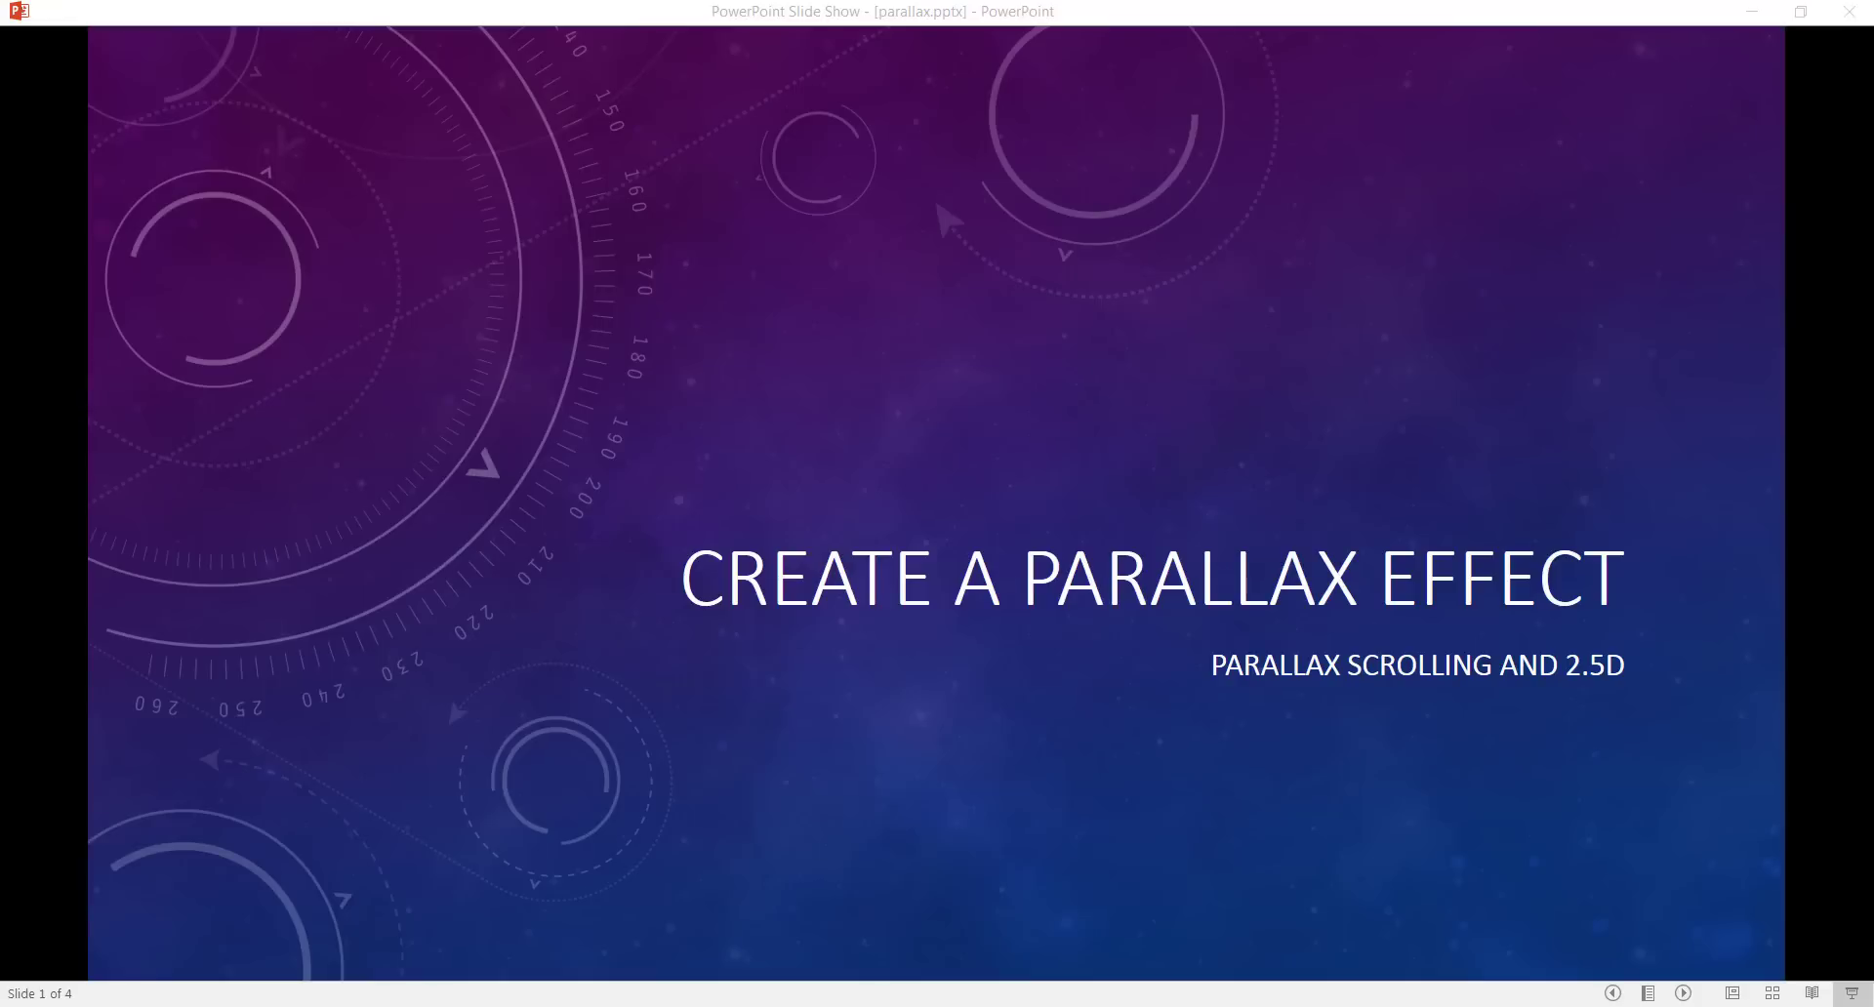
Advance the parallax slide show from the title slide to slide 2, 'Start on Your Path'
left_click(1302, 883)
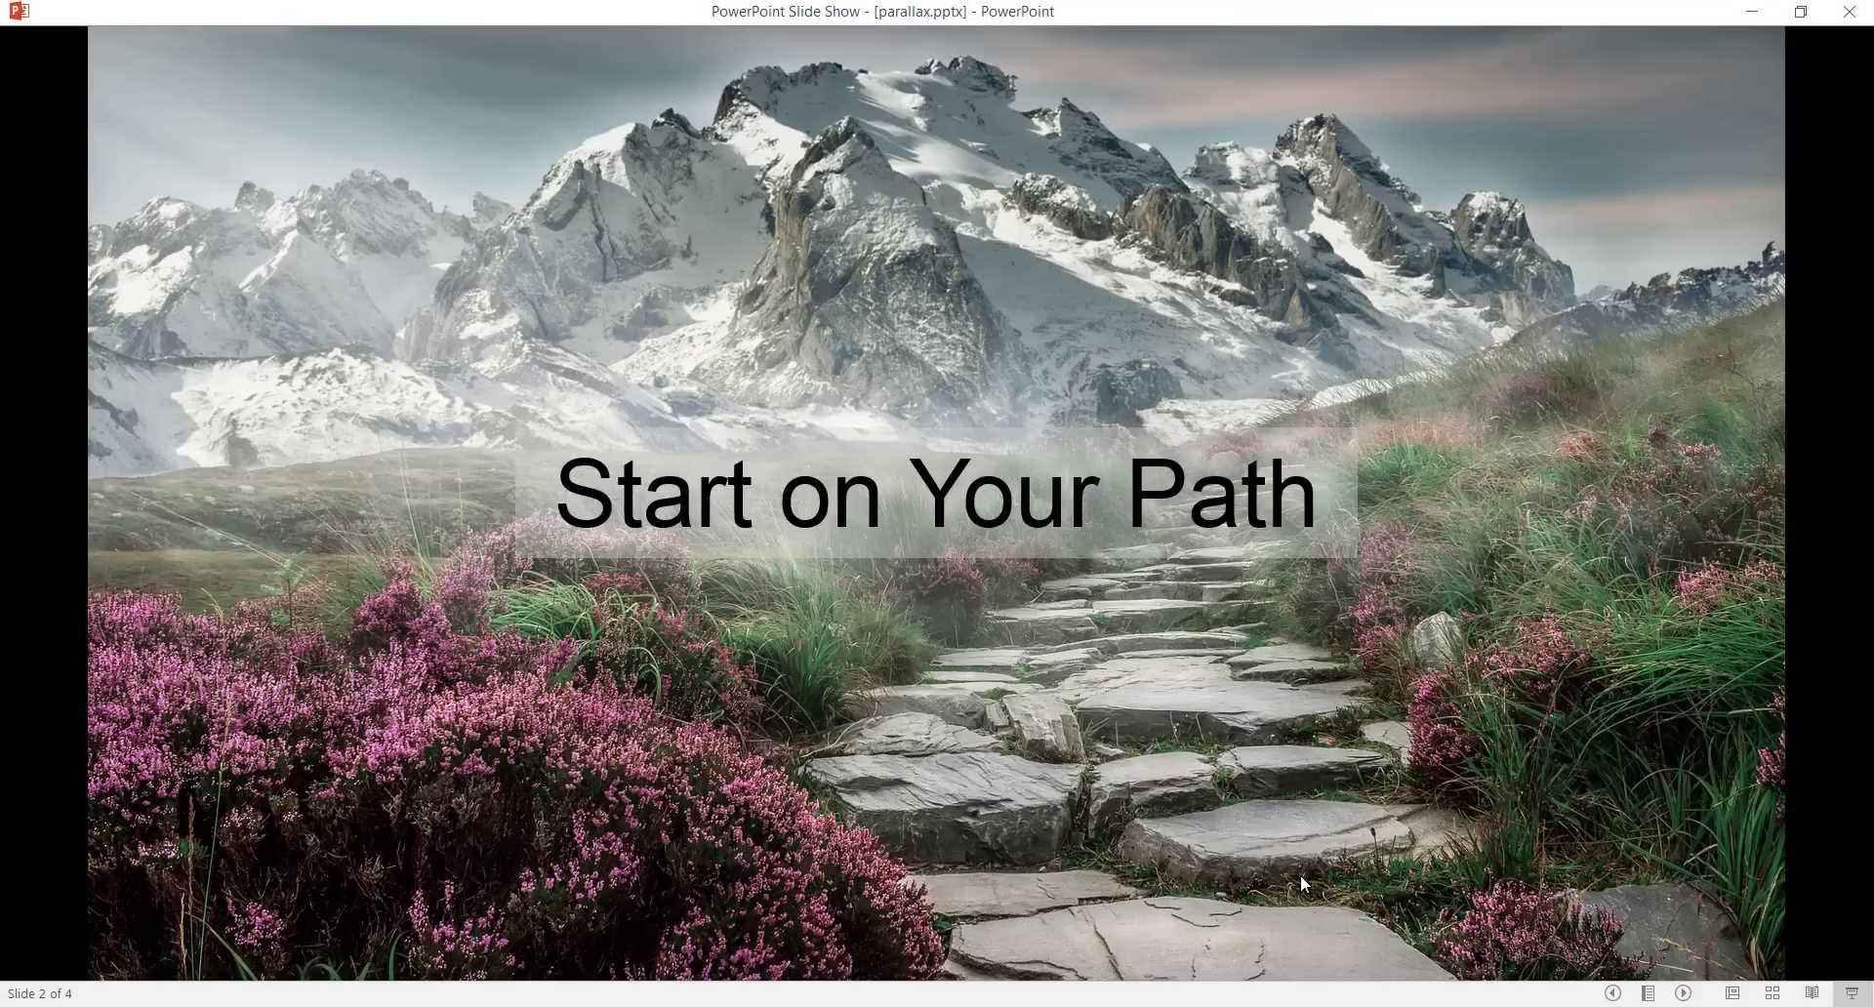
Play slide 2's 'For Adventure' reveal, then advance to the clouds-and-train slide
left_click(1303, 884)
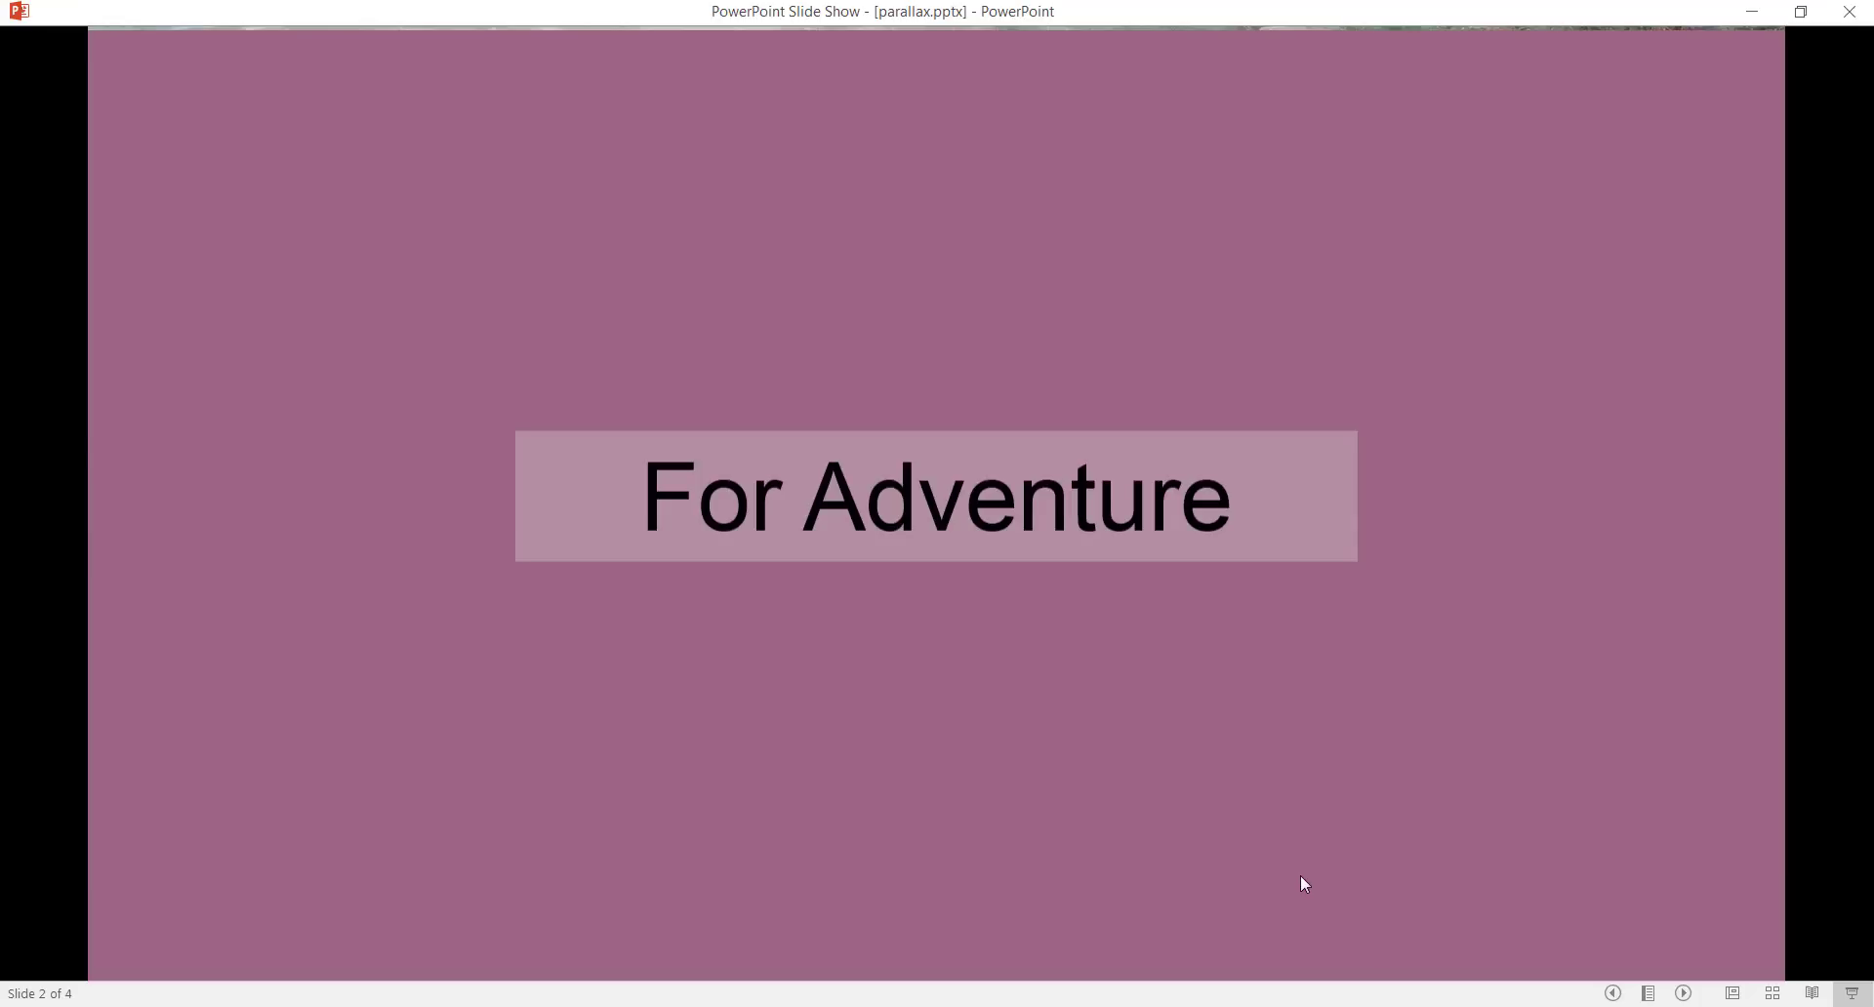
left_click(1304, 884)
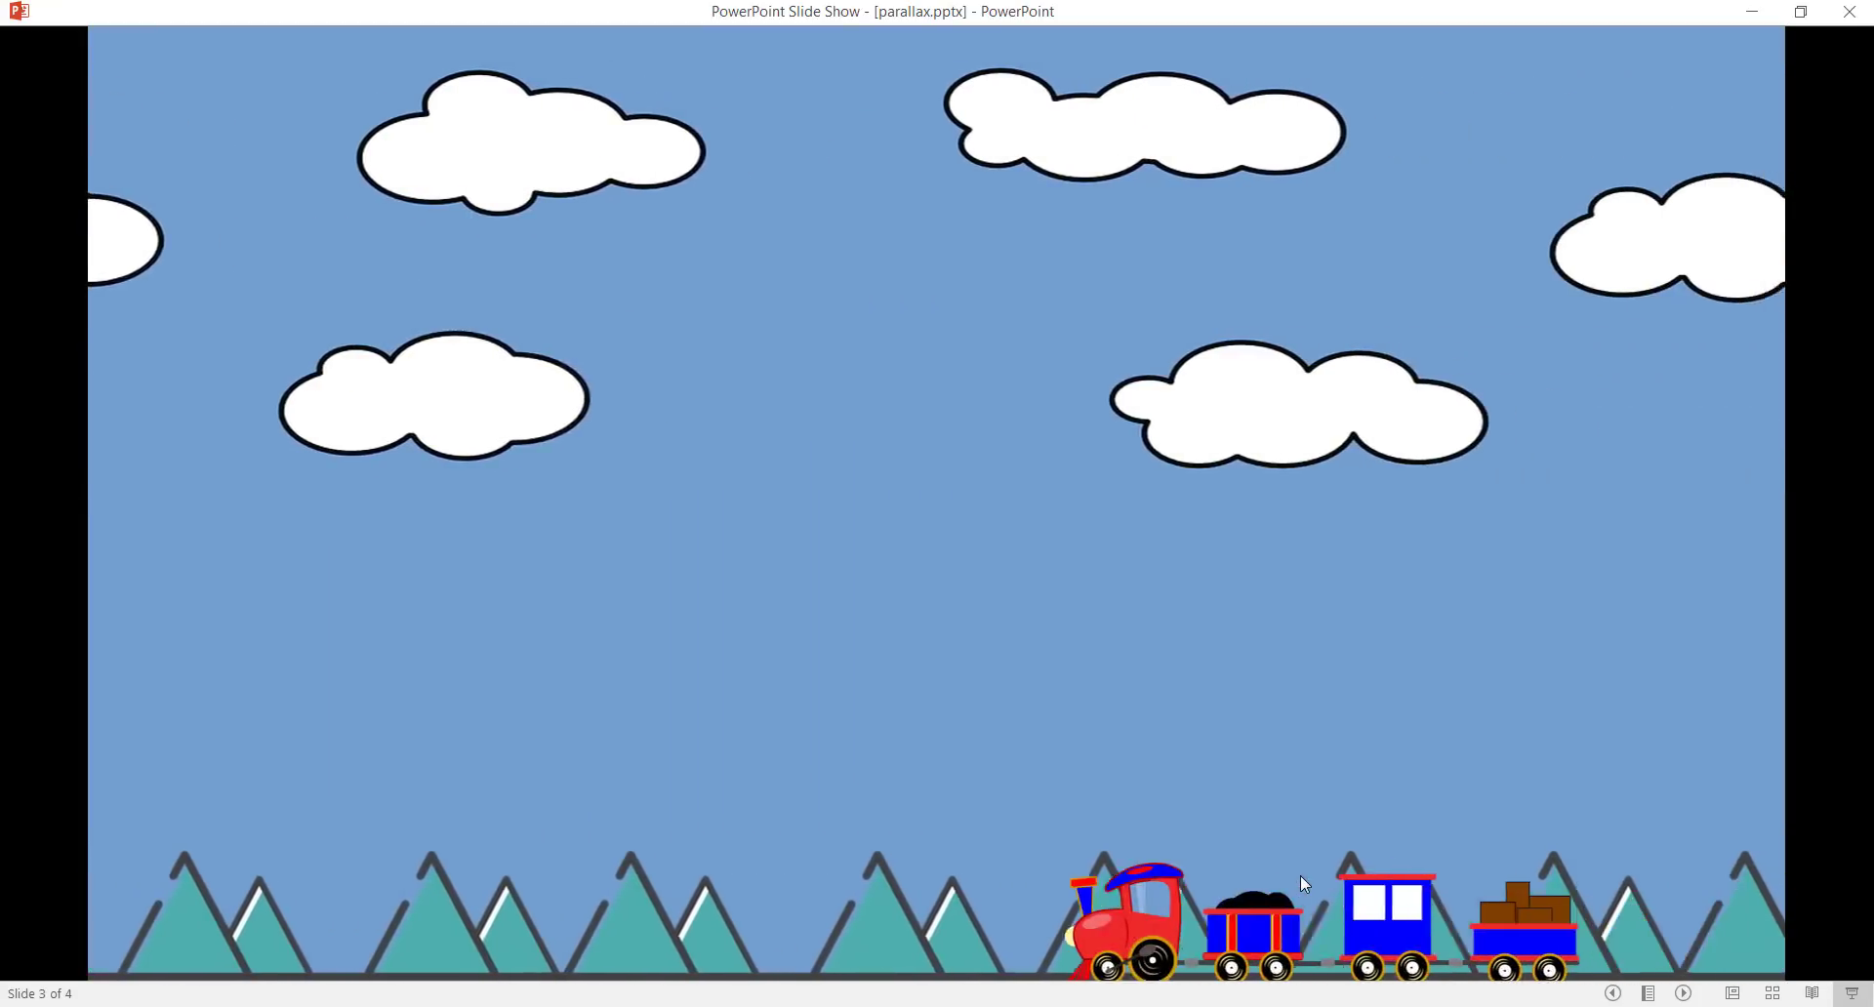
Step forward through the train animation to slide 4 and let its photo zoom play
key("Right")
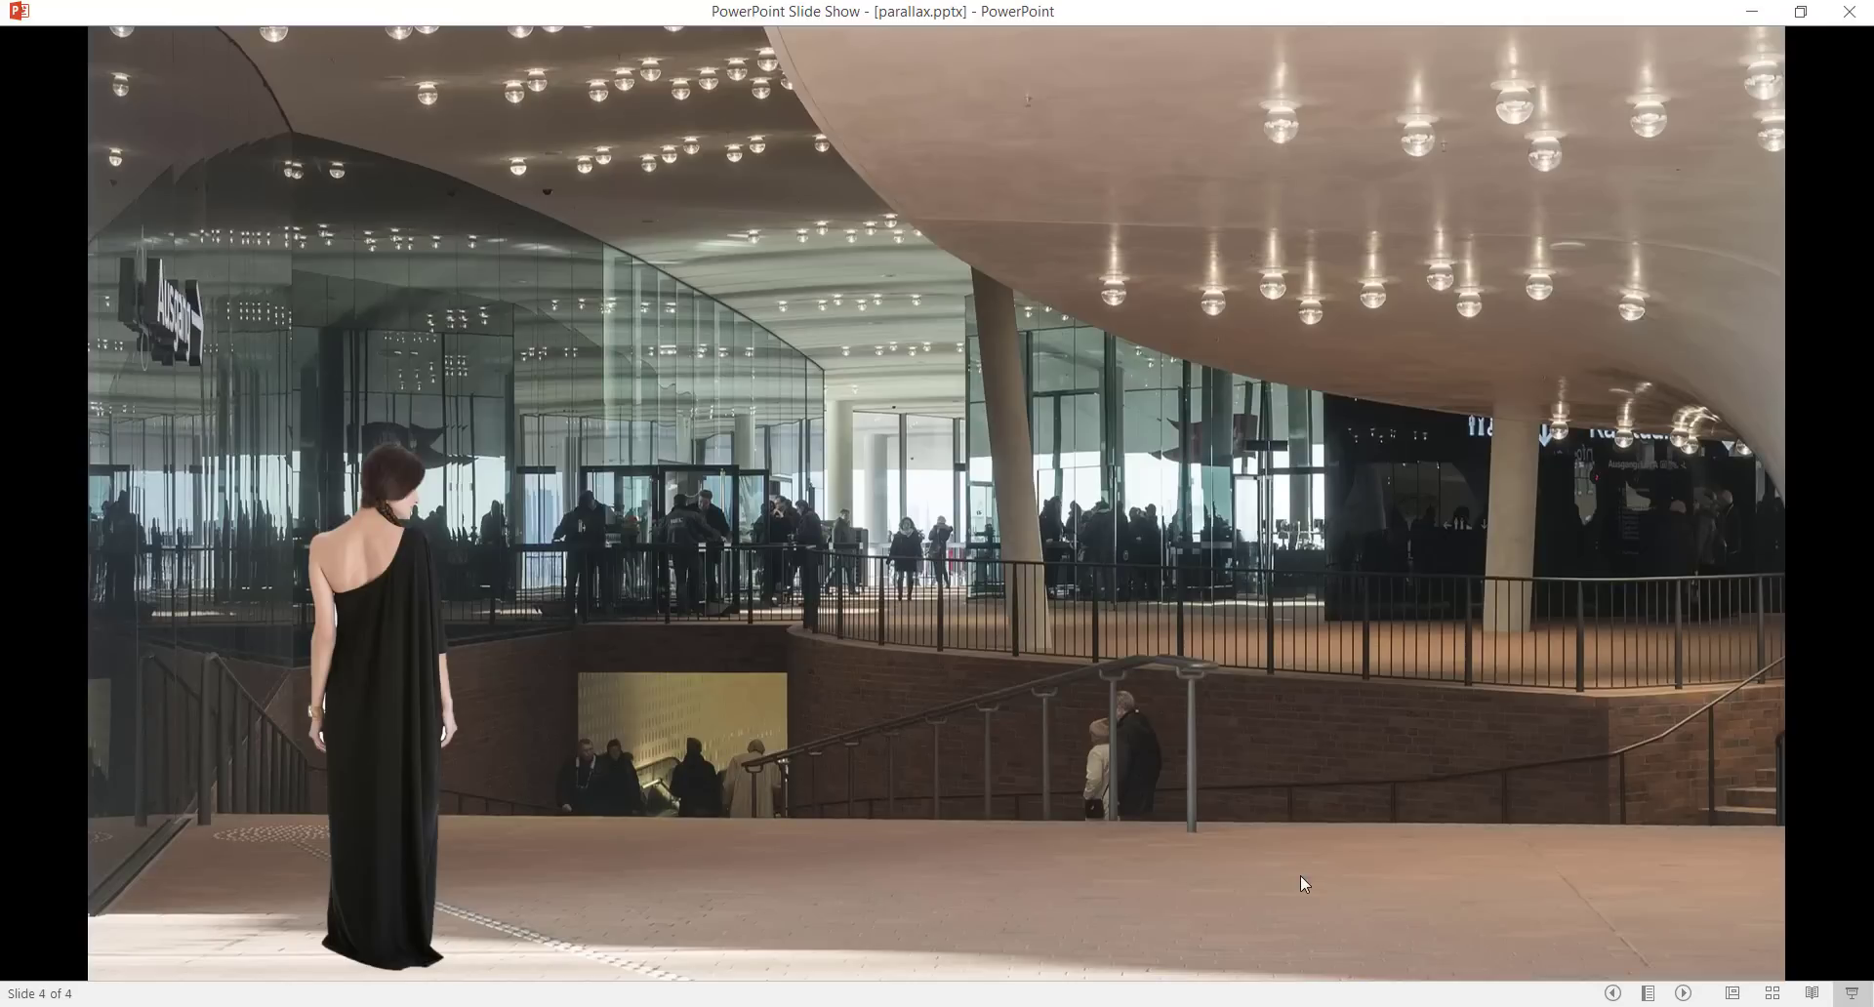
key("Right")
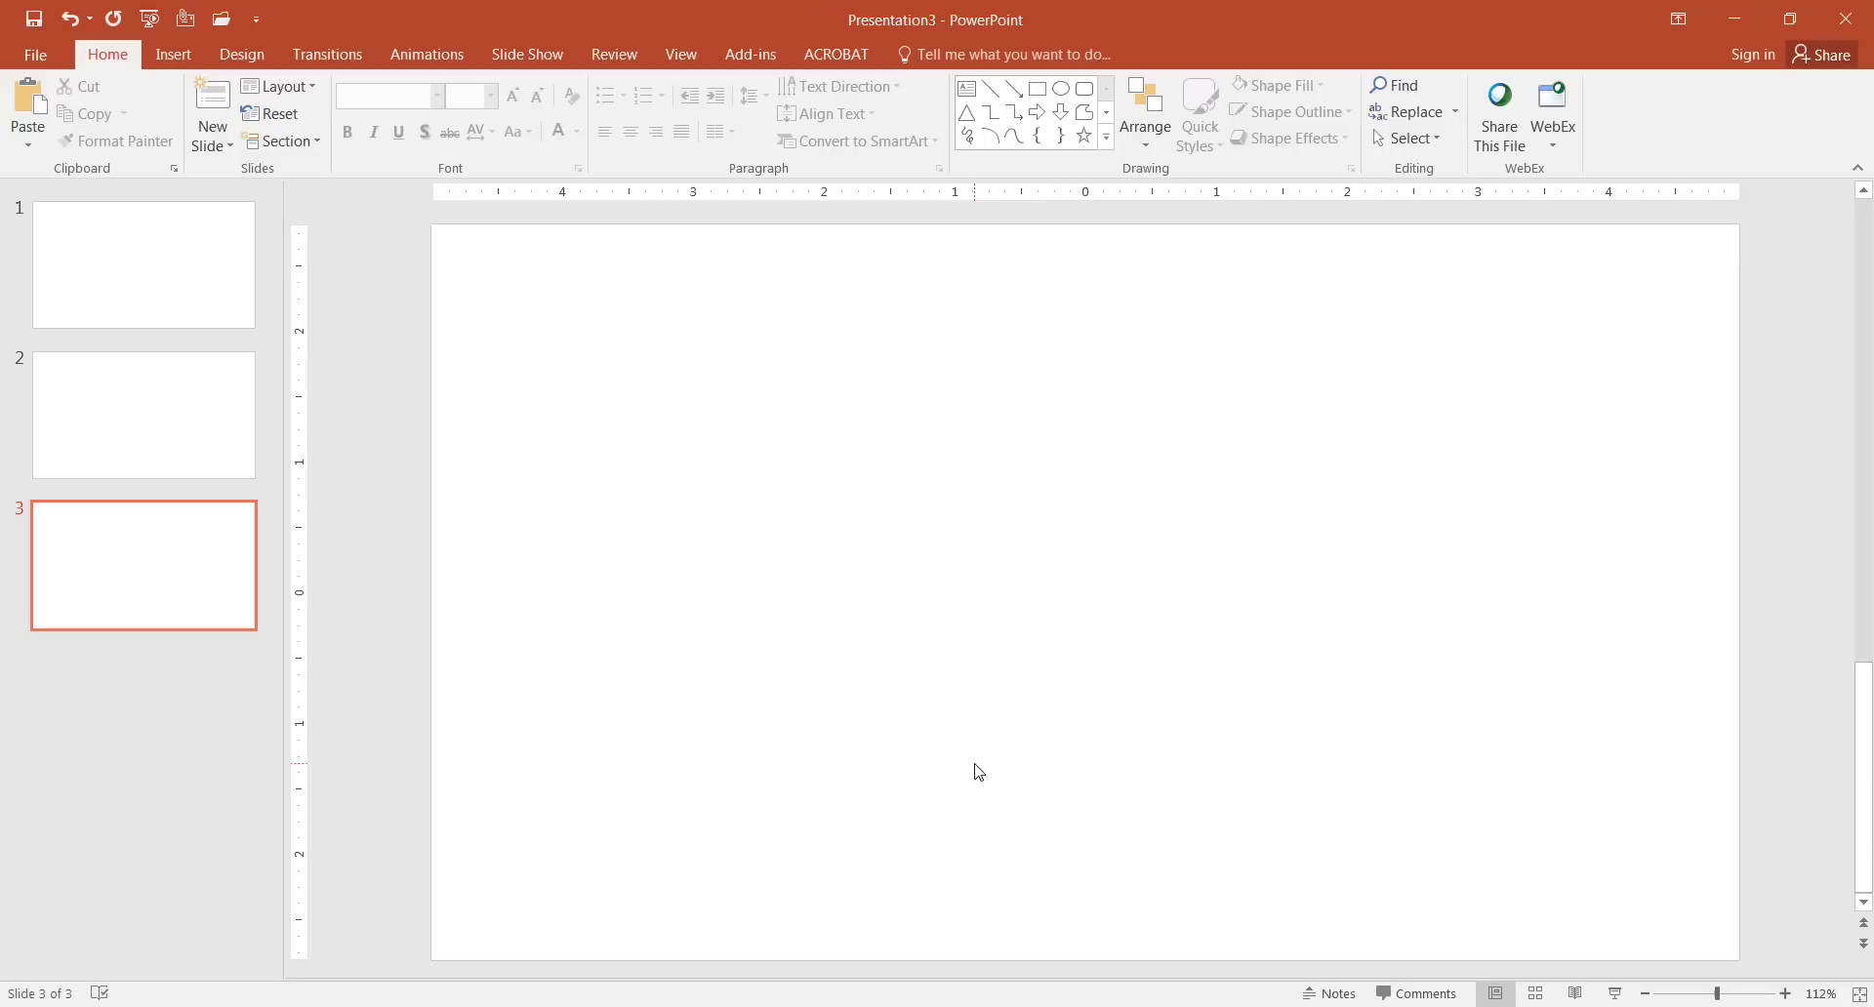
Insert the mountain-path landscape photo onto blank slide 1 of Presentation3
left_click(166, 279)
key("alt+n")
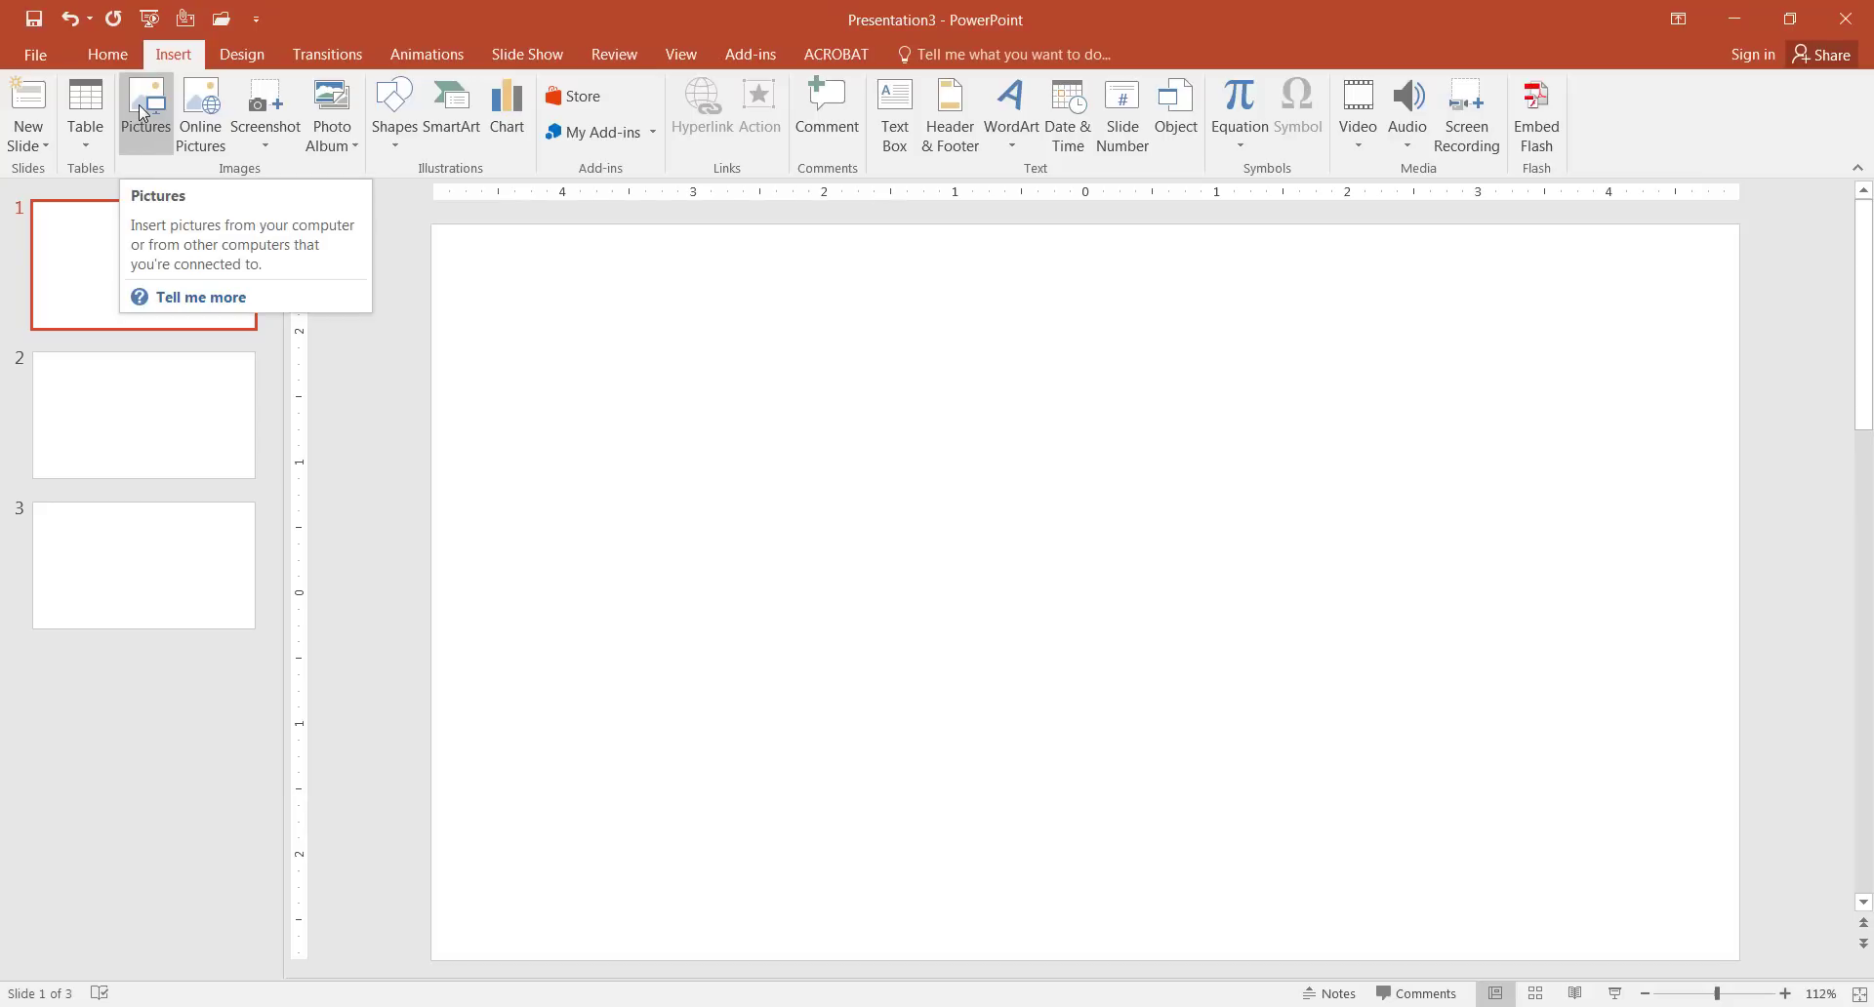
left_click(168, 137)
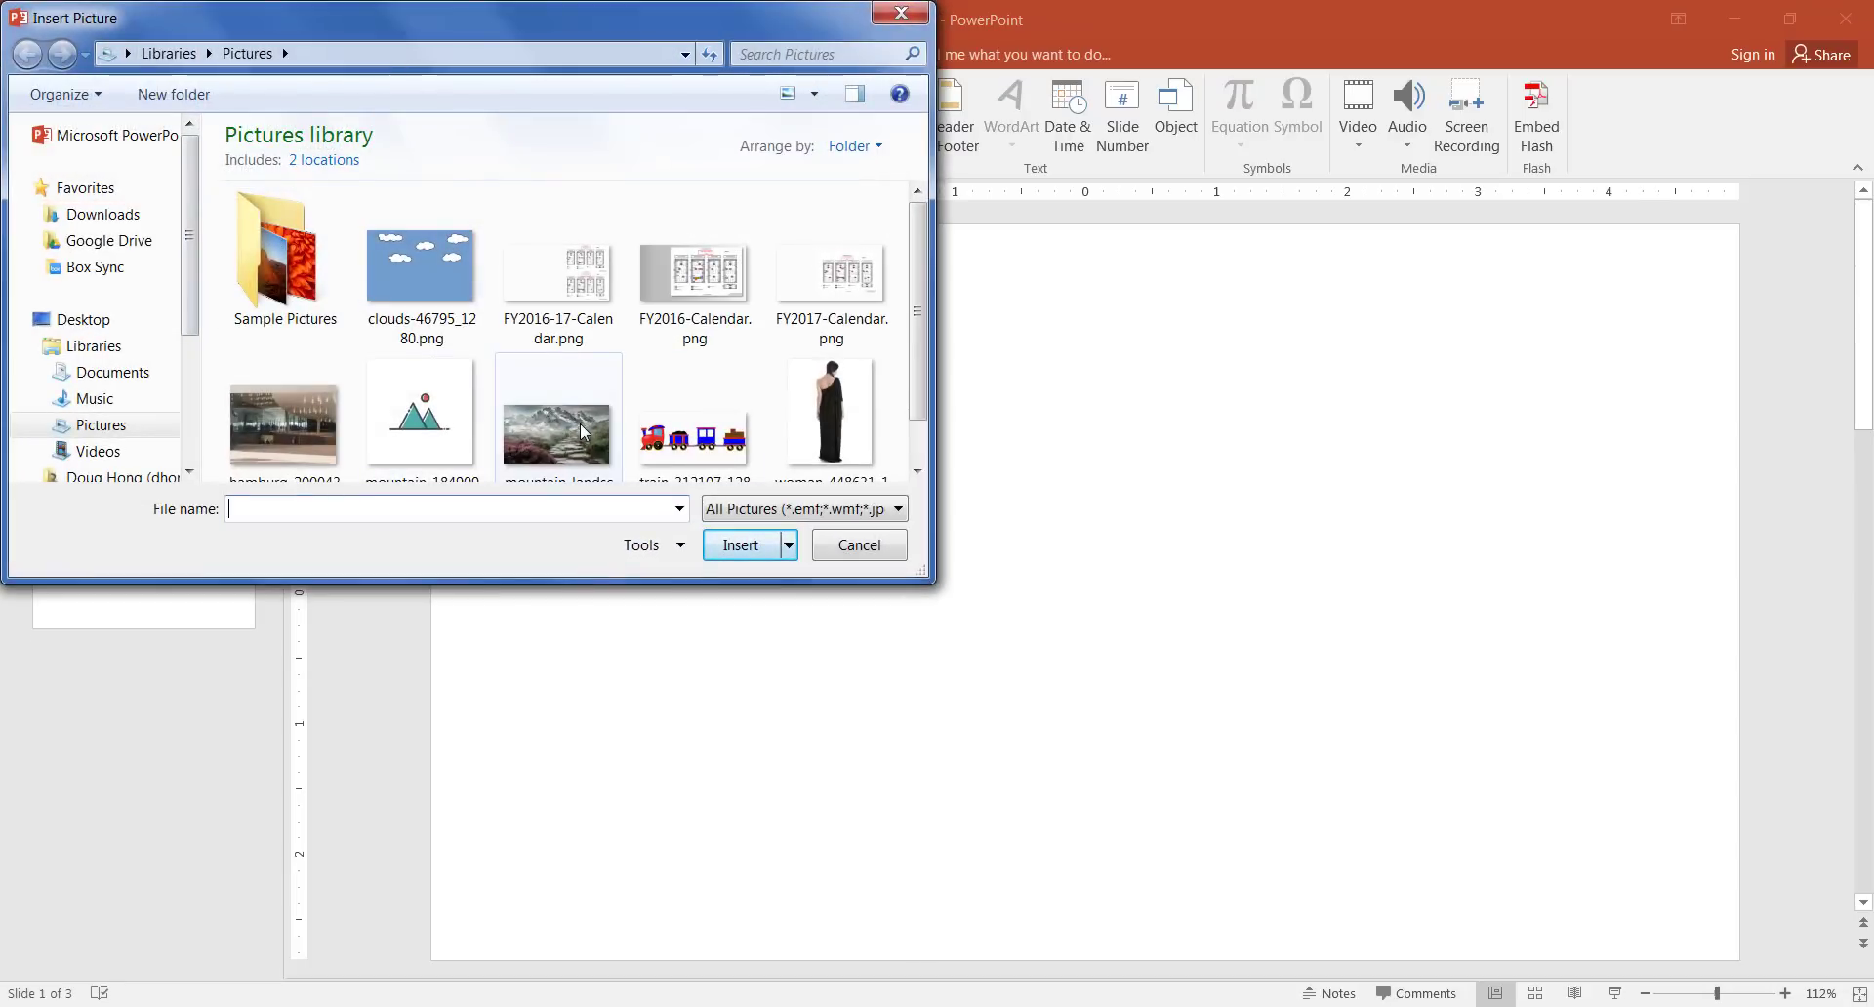
double_click(583, 434)
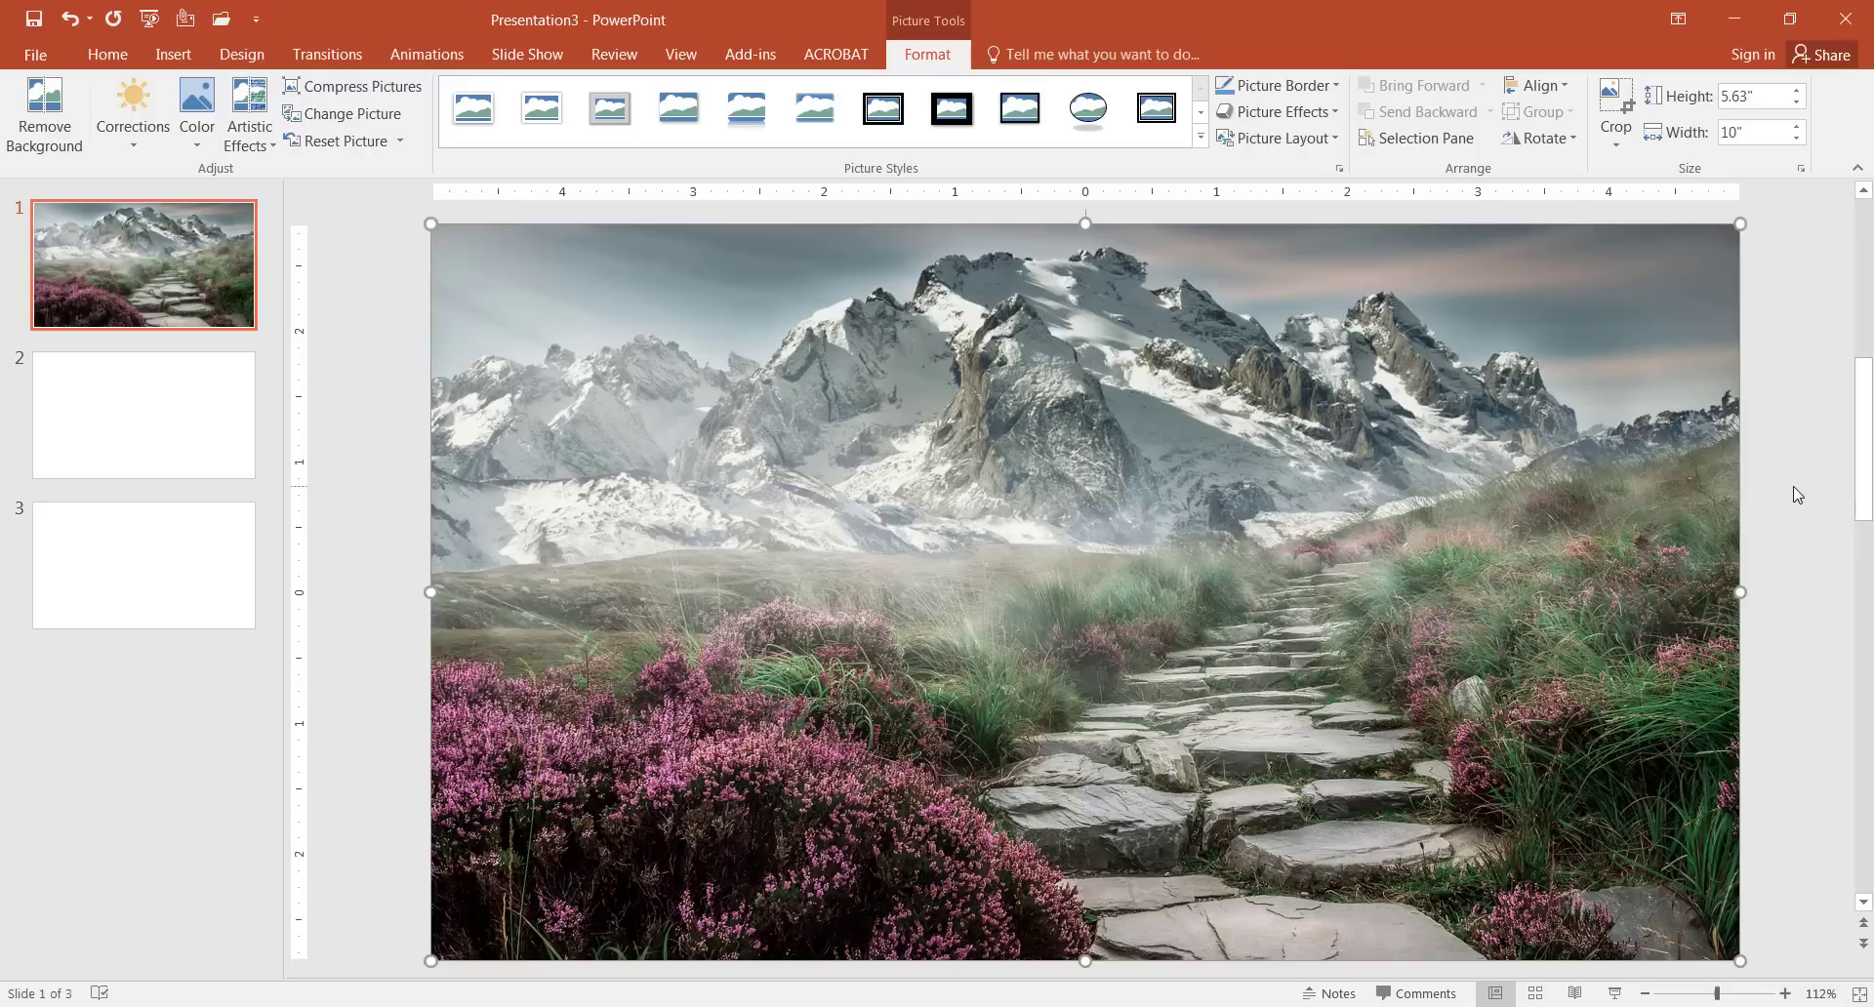
left_click(1646, 993)
left_click(1645, 993)
left_click(1646, 993)
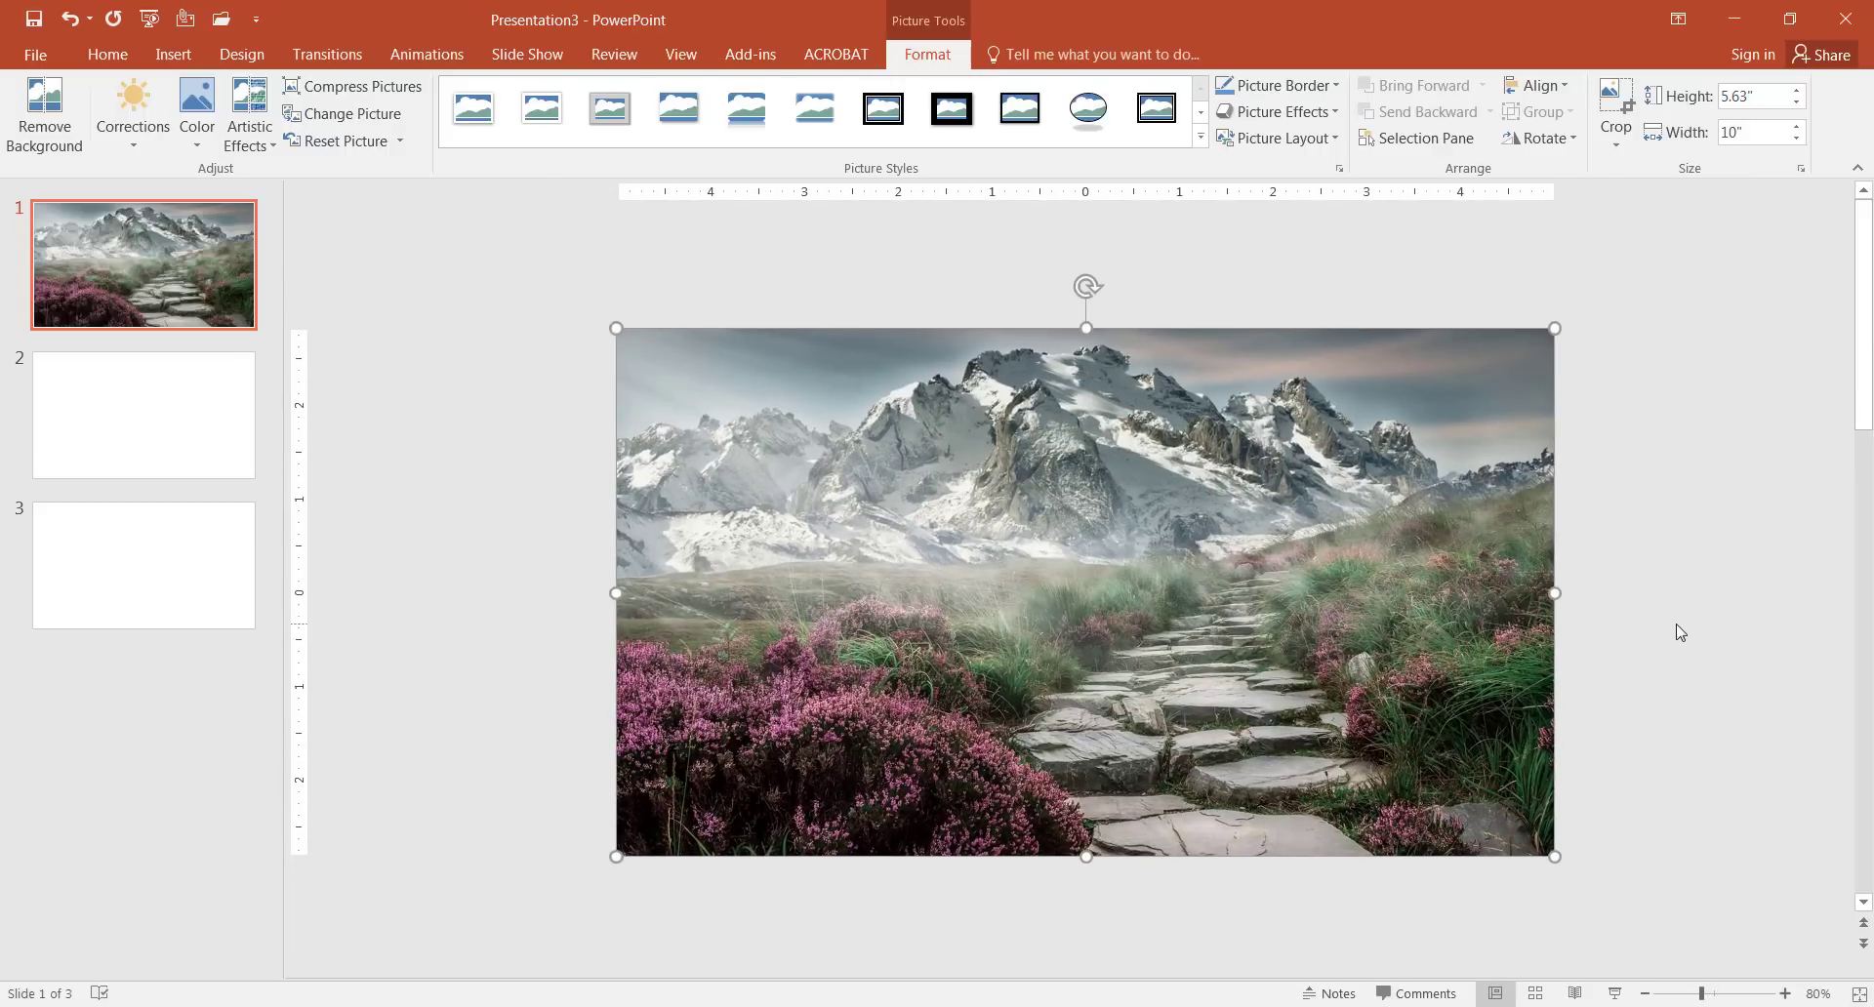
scroll(1679, 633, "down", 3)
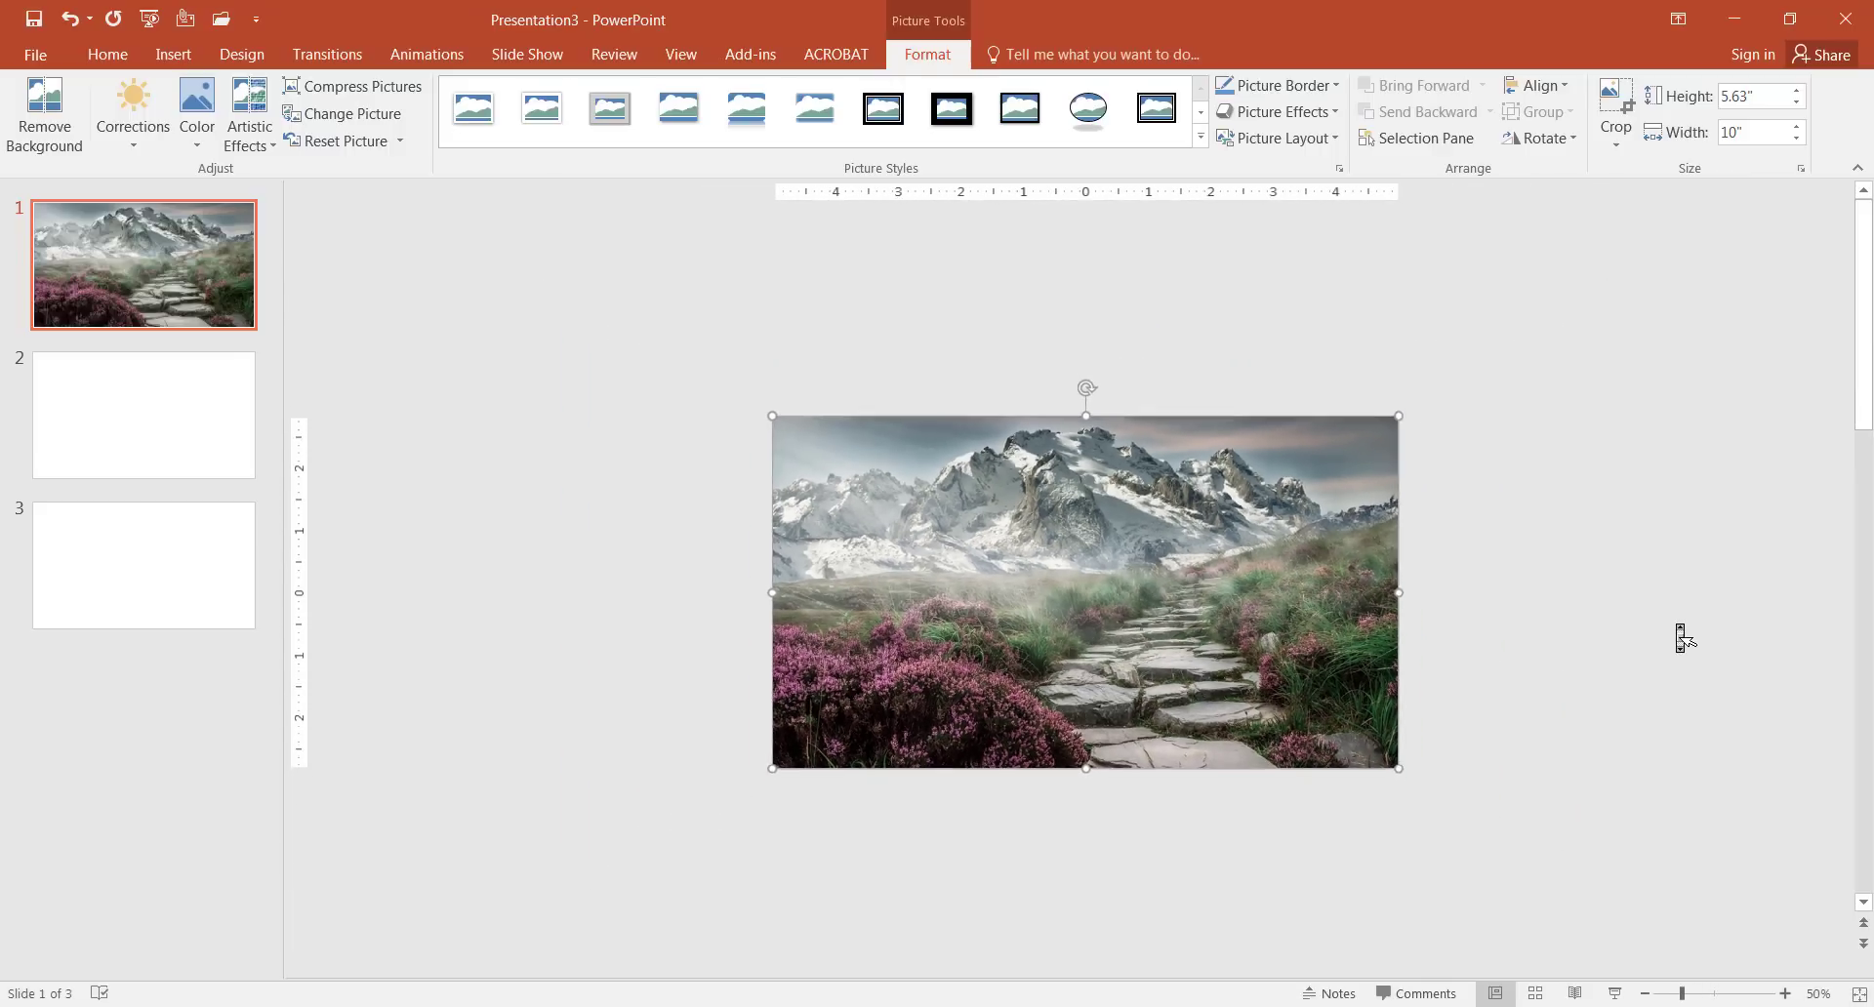
mouse_move(1215, 575)
left_mouse_down()
mouse_move(1218, 688)
mouse_move(1246, 523)
mouse_move(1205, 587)
mouse_move(1247, 575)
mouse_move(1218, 563)
mouse_move(1220, 701)
mouse_move(1229, 546)
mouse_move(1136, 537)
mouse_move(1217, 556)
left_mouse_up()
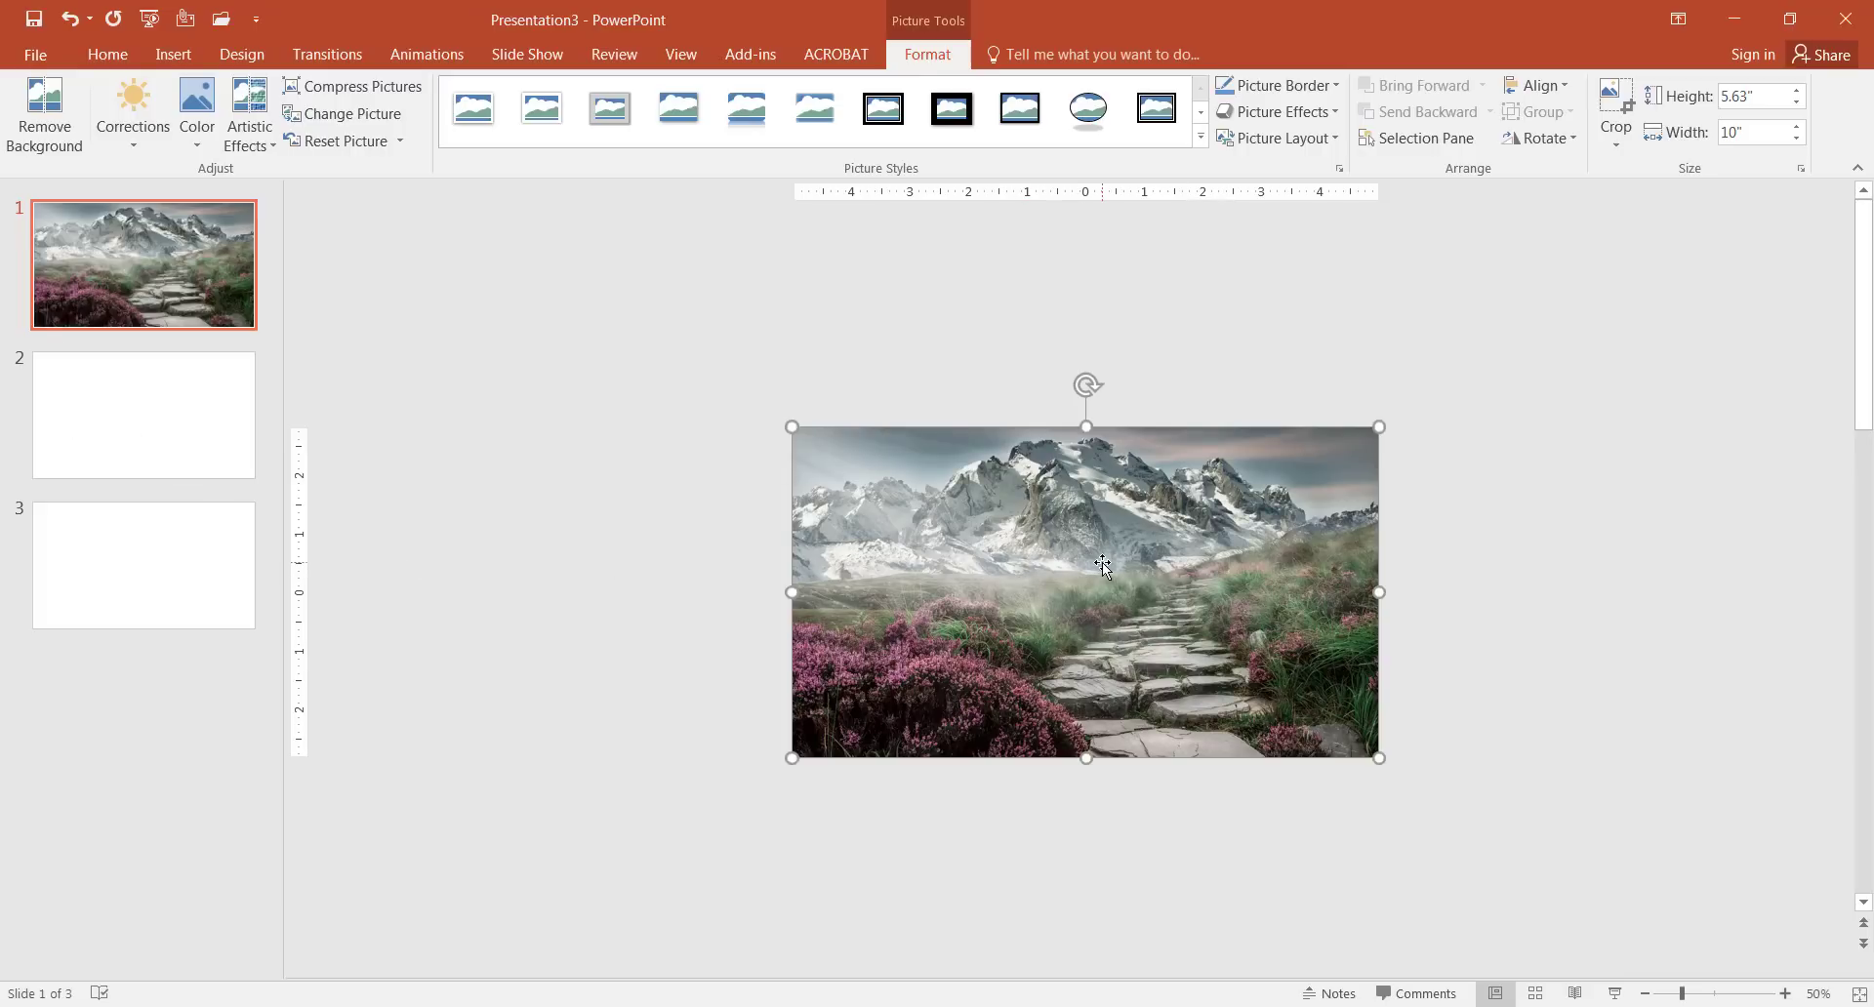
left_click_drag(1103, 562, 1132, 580)
mouse_move(1374, 765)
left_mouse_down()
mouse_move(1292, 690)
mouse_move(1384, 736)
left_mouse_up()
key("ctrl+z")
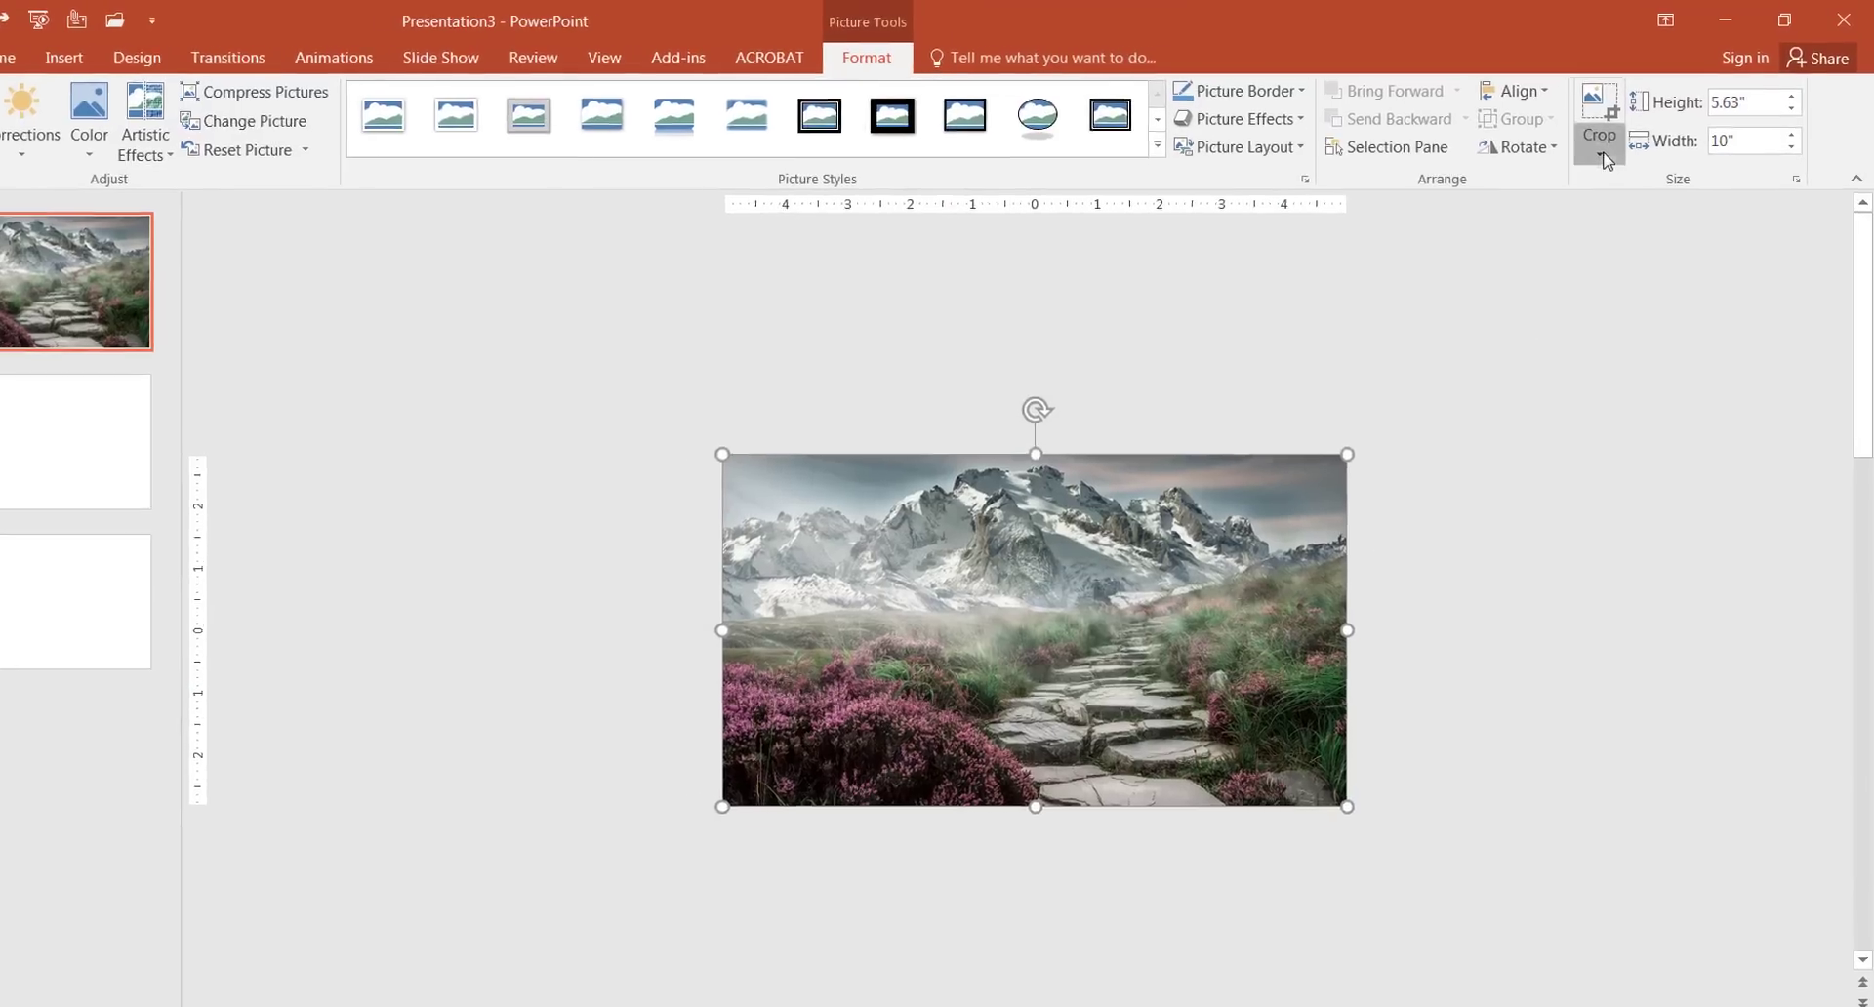
Apply a 16:9 aspect-ratio crop to the mountain photo and leave crop mode
left_click(1606, 156)
mouse_move(1710, 251)
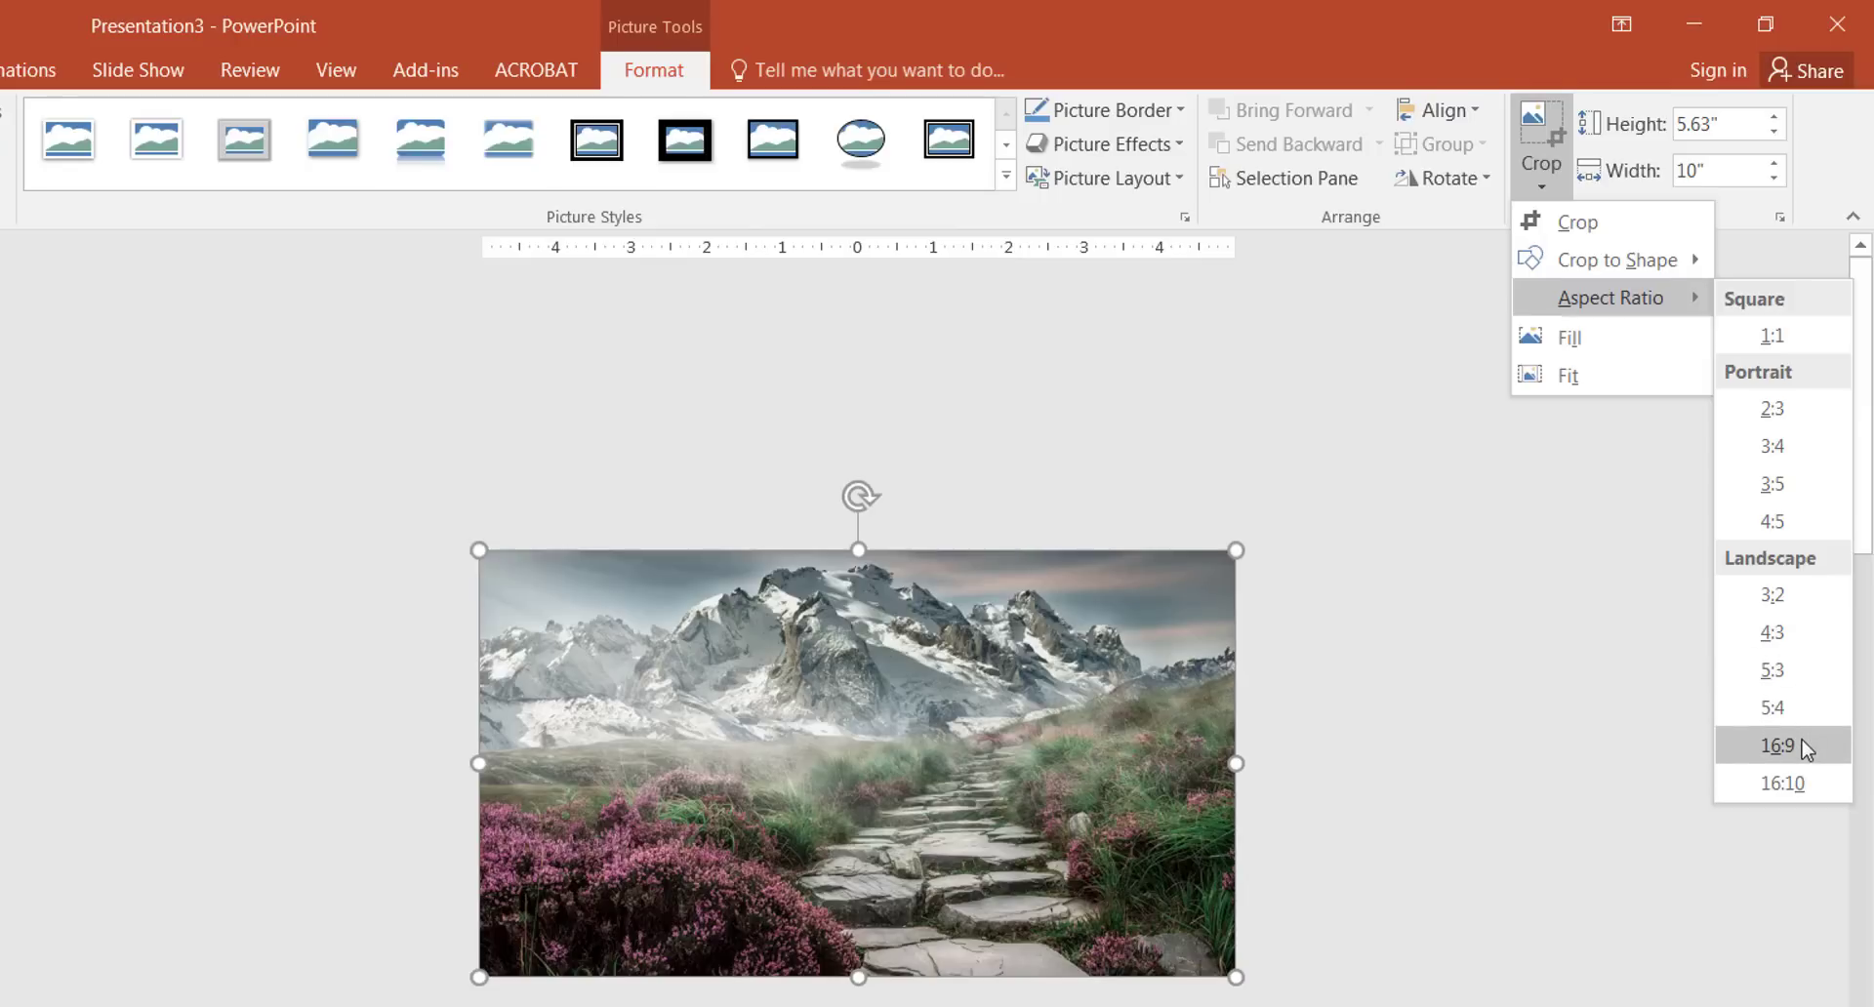
left_click(1777, 746)
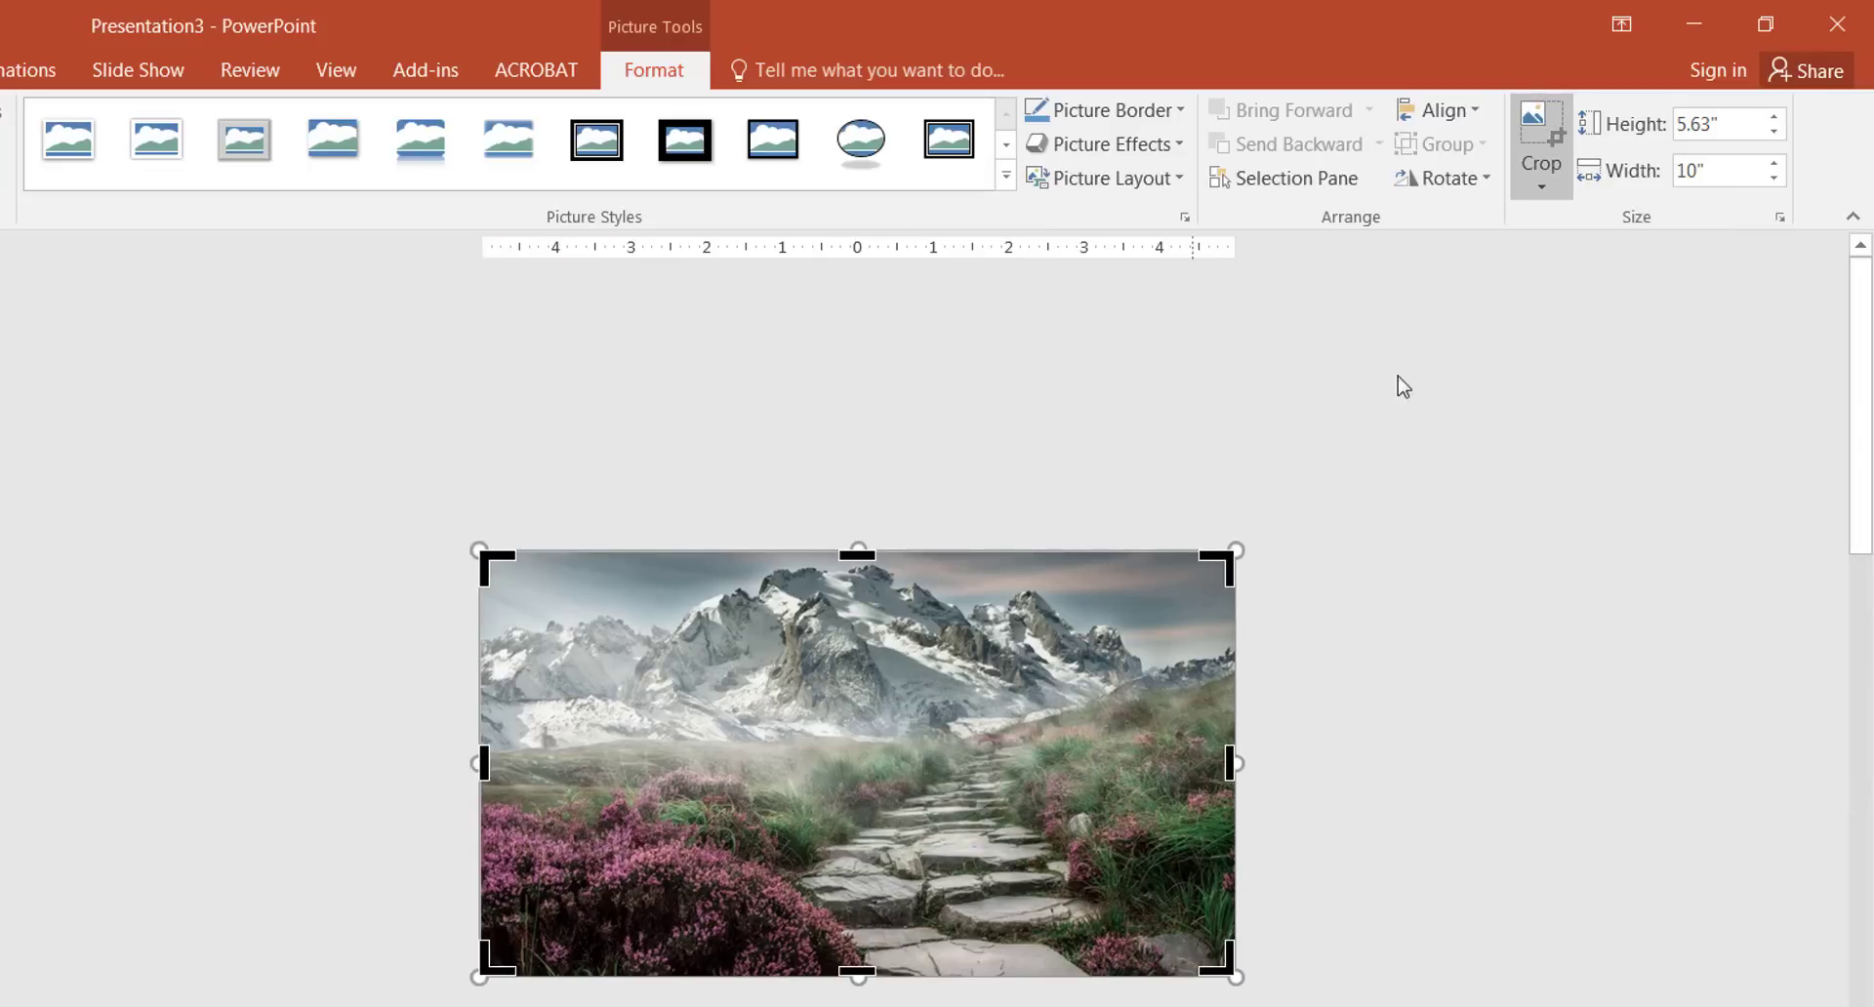
left_click(1553, 121)
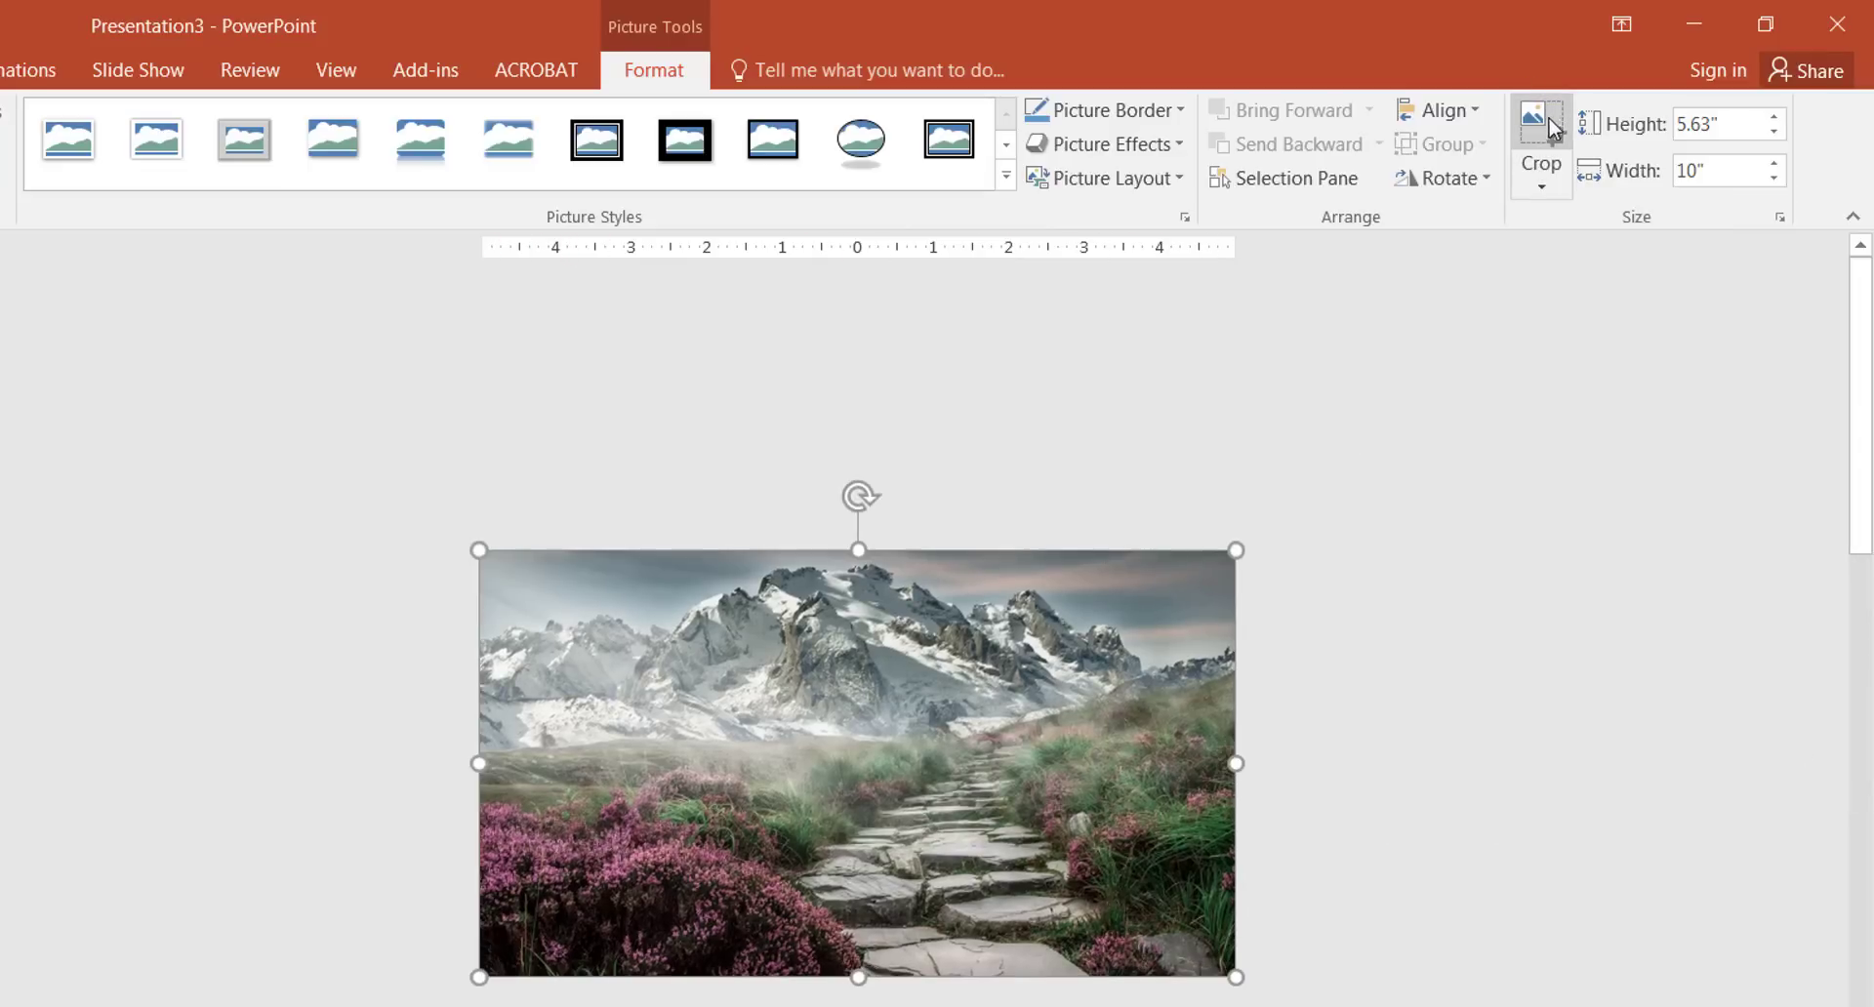
Adjust the photo's bottom-right corner so it fits the slide, then deselect it
left_click(1234, 996)
mouse_move(1235, 976)
left_mouse_down()
mouse_move(1138, 869)
mouse_move(1226, 912)
mouse_move(1075, 819)
mouse_move(1461, 1003)
mouse_move(1204, 933)
mouse_move(1235, 948)
left_mouse_up()
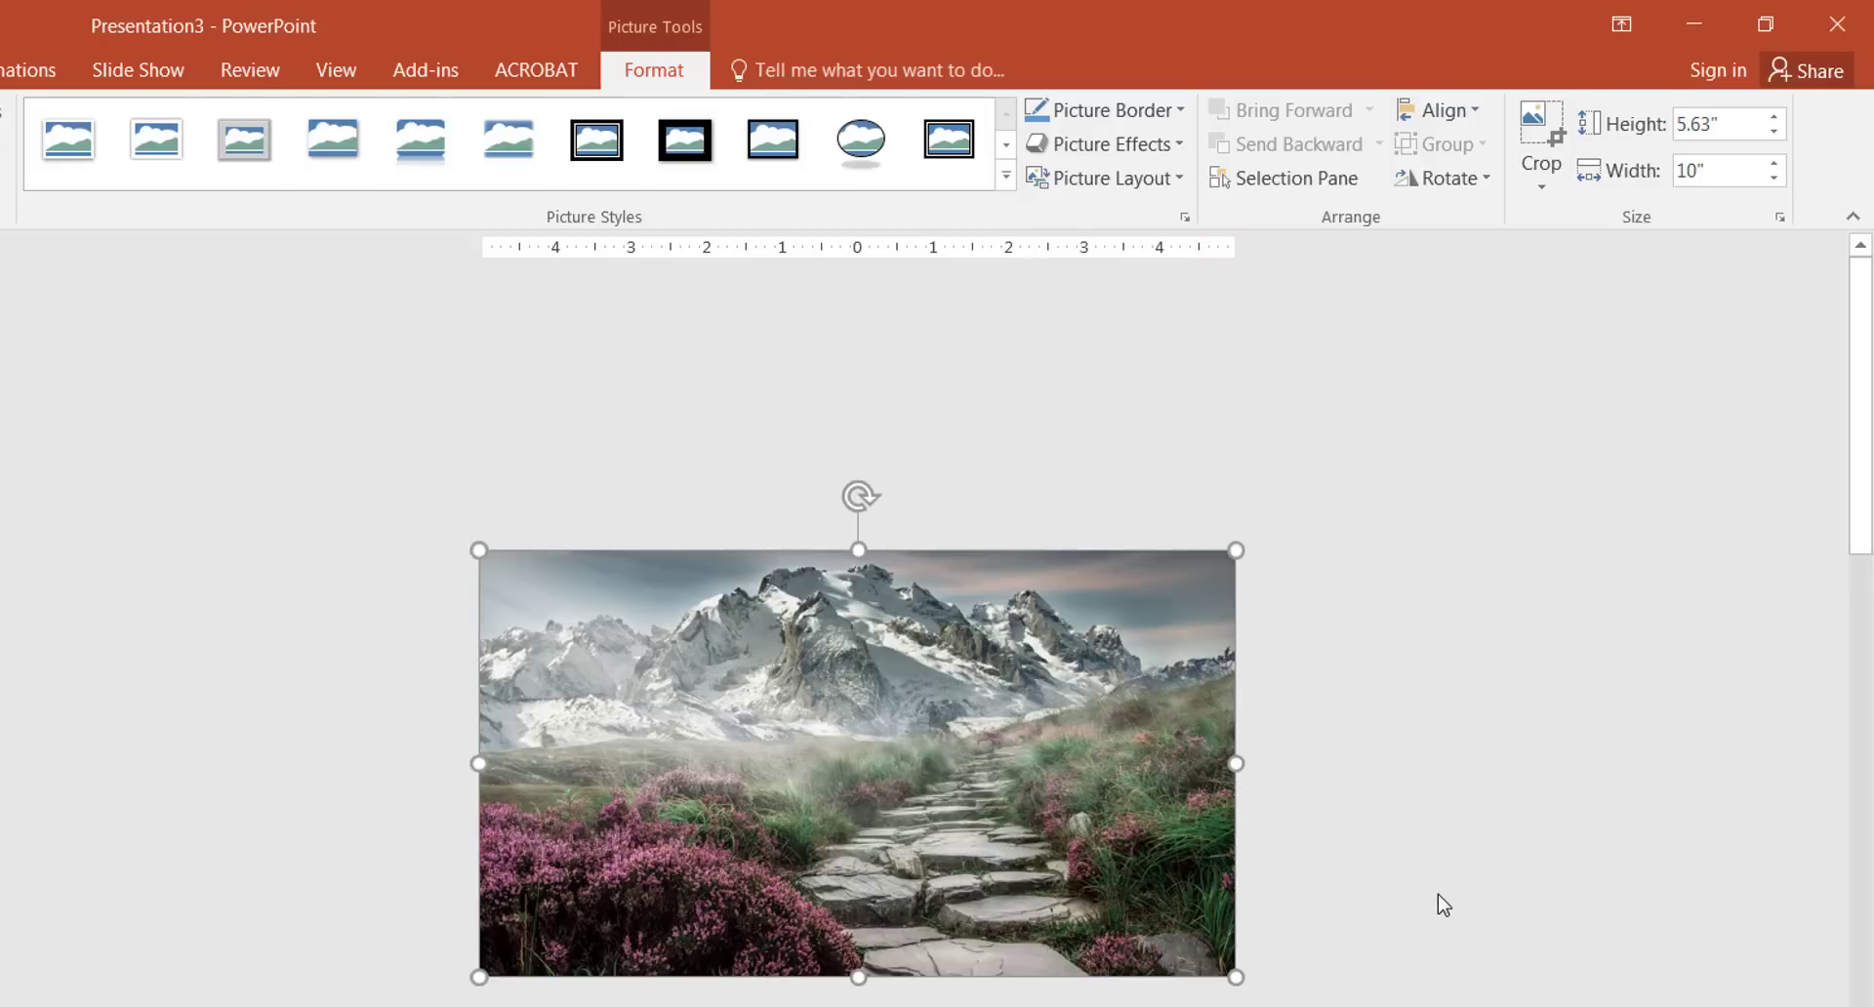
left_click(1443, 904)
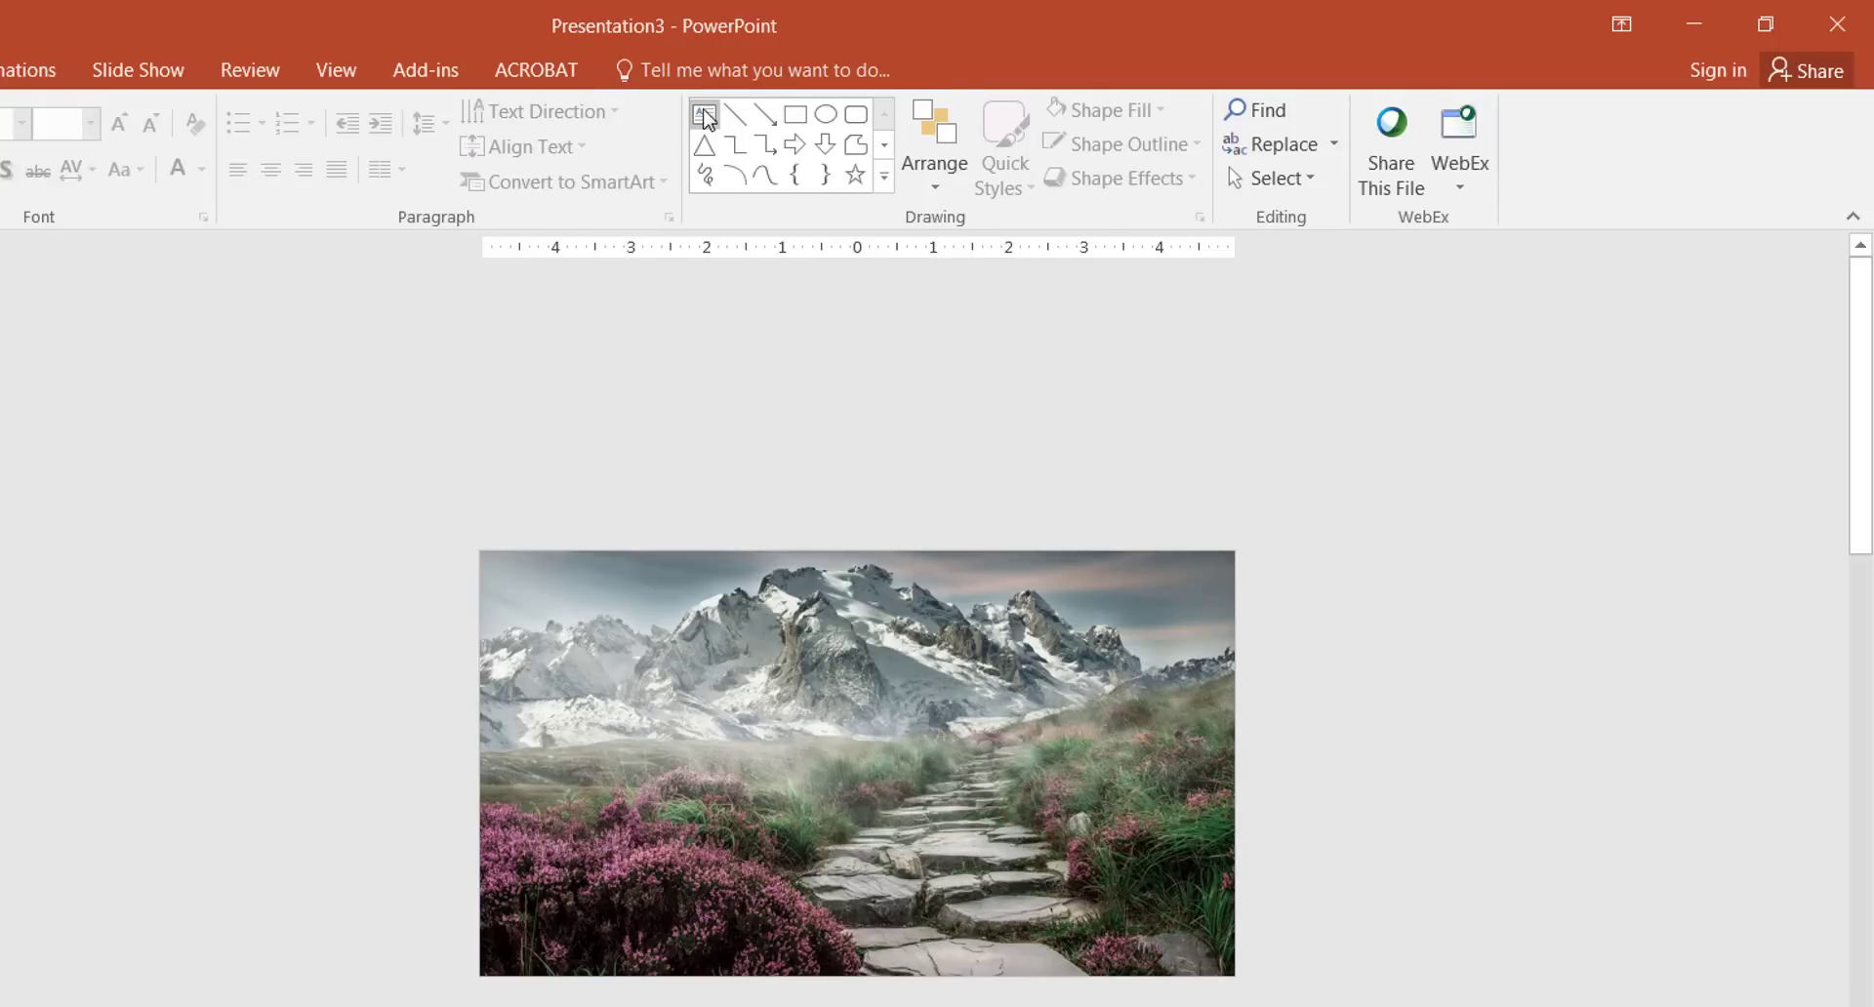
Draw a text box across the middle of the photo and type 'Hello' into it
left_click(10, 60)
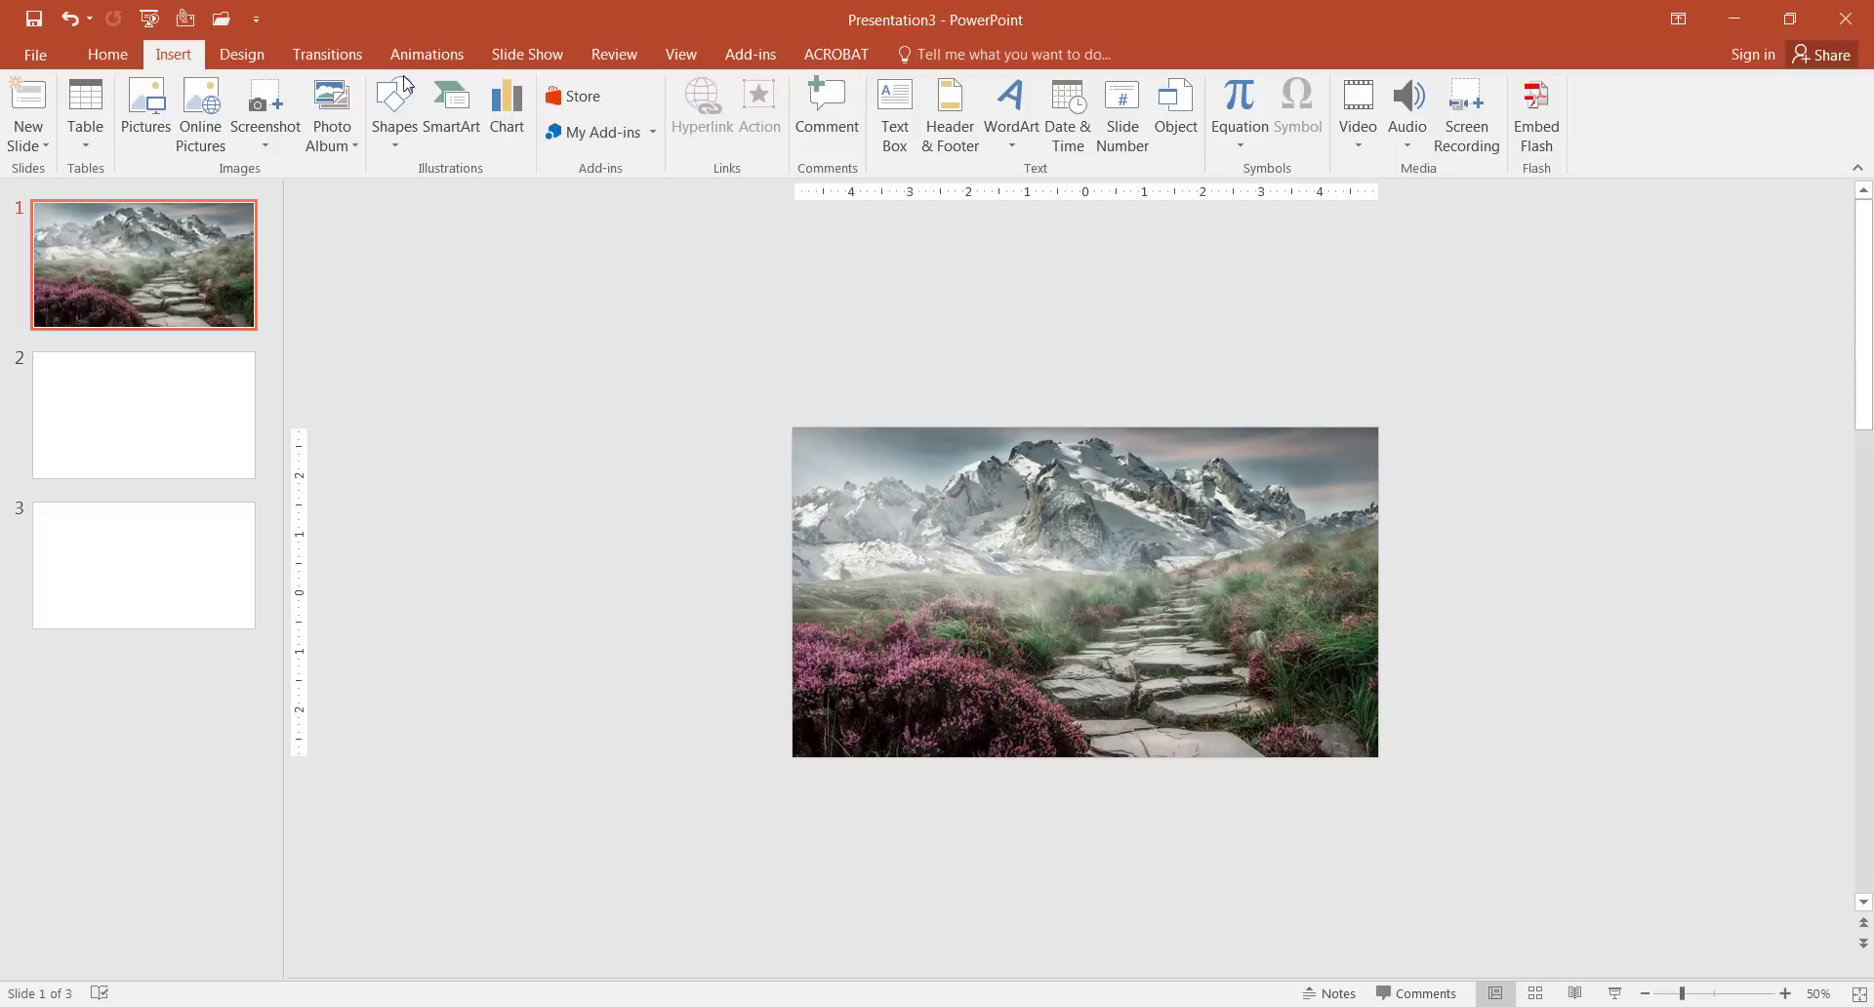
left_click(895, 101)
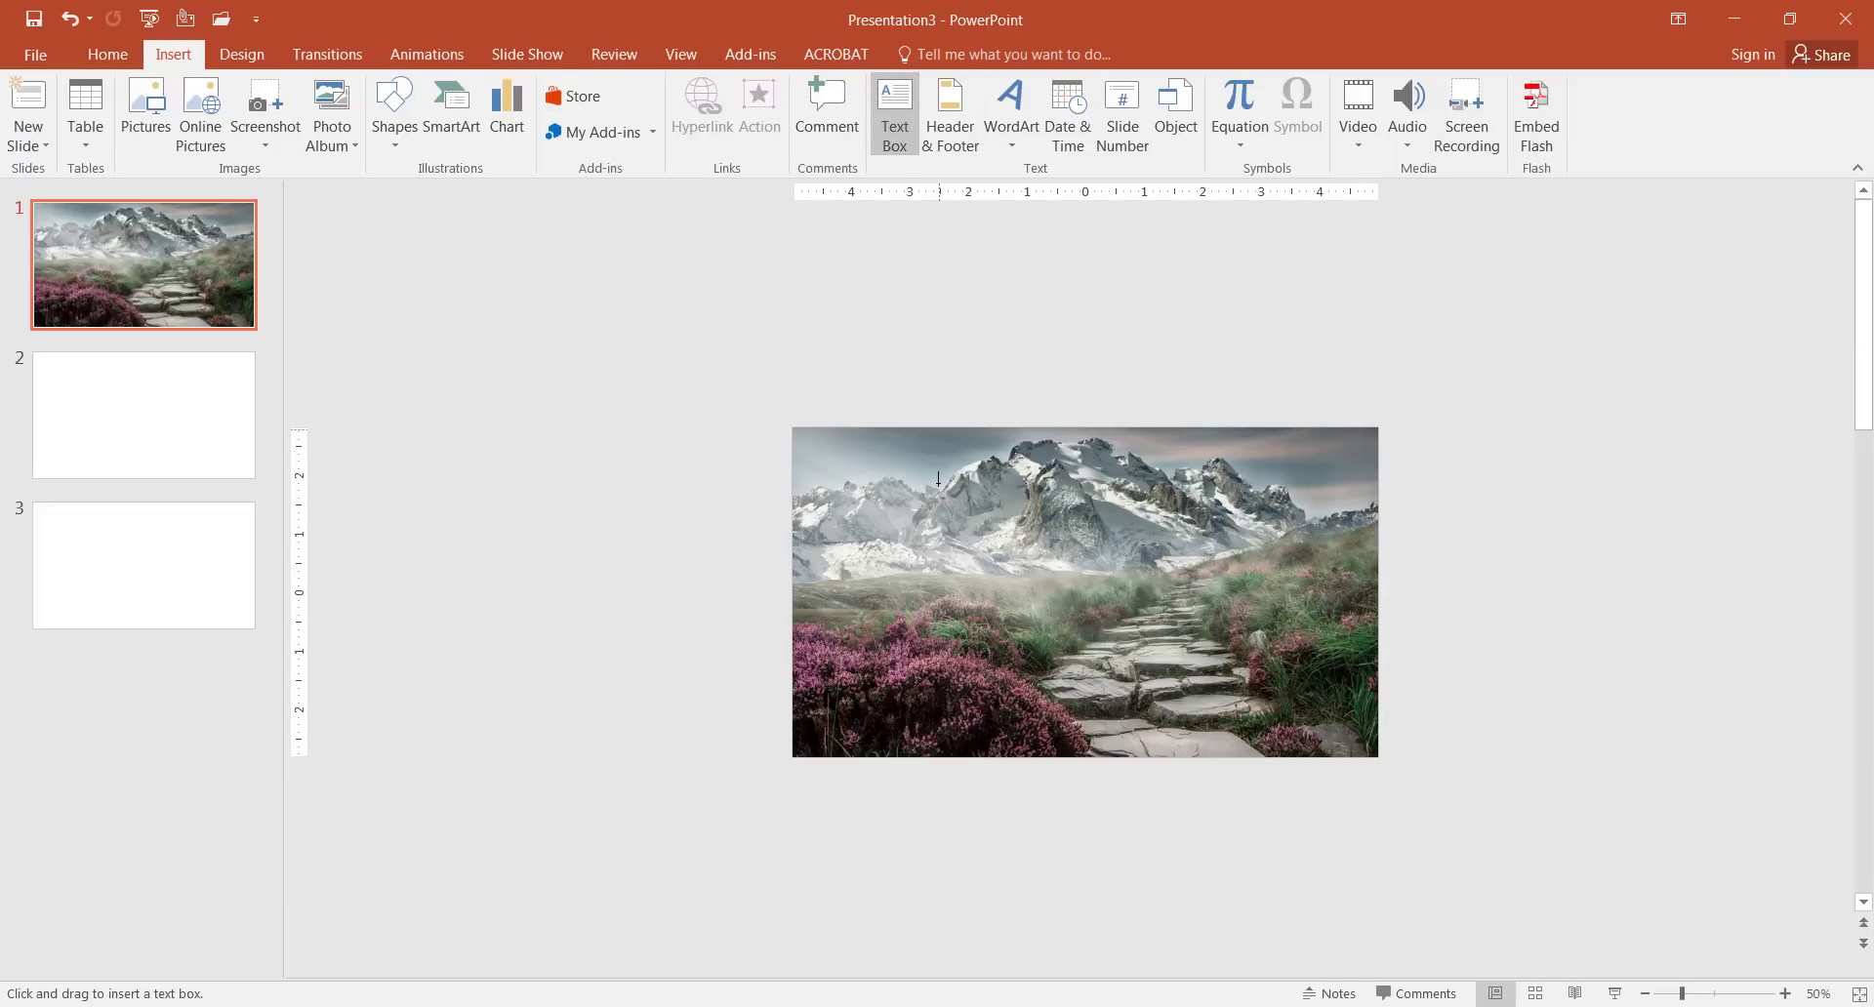
mouse_move(976, 583)
left_mouse_down()
mouse_move(1161, 664)
mouse_move(1242, 645)
left_mouse_up()
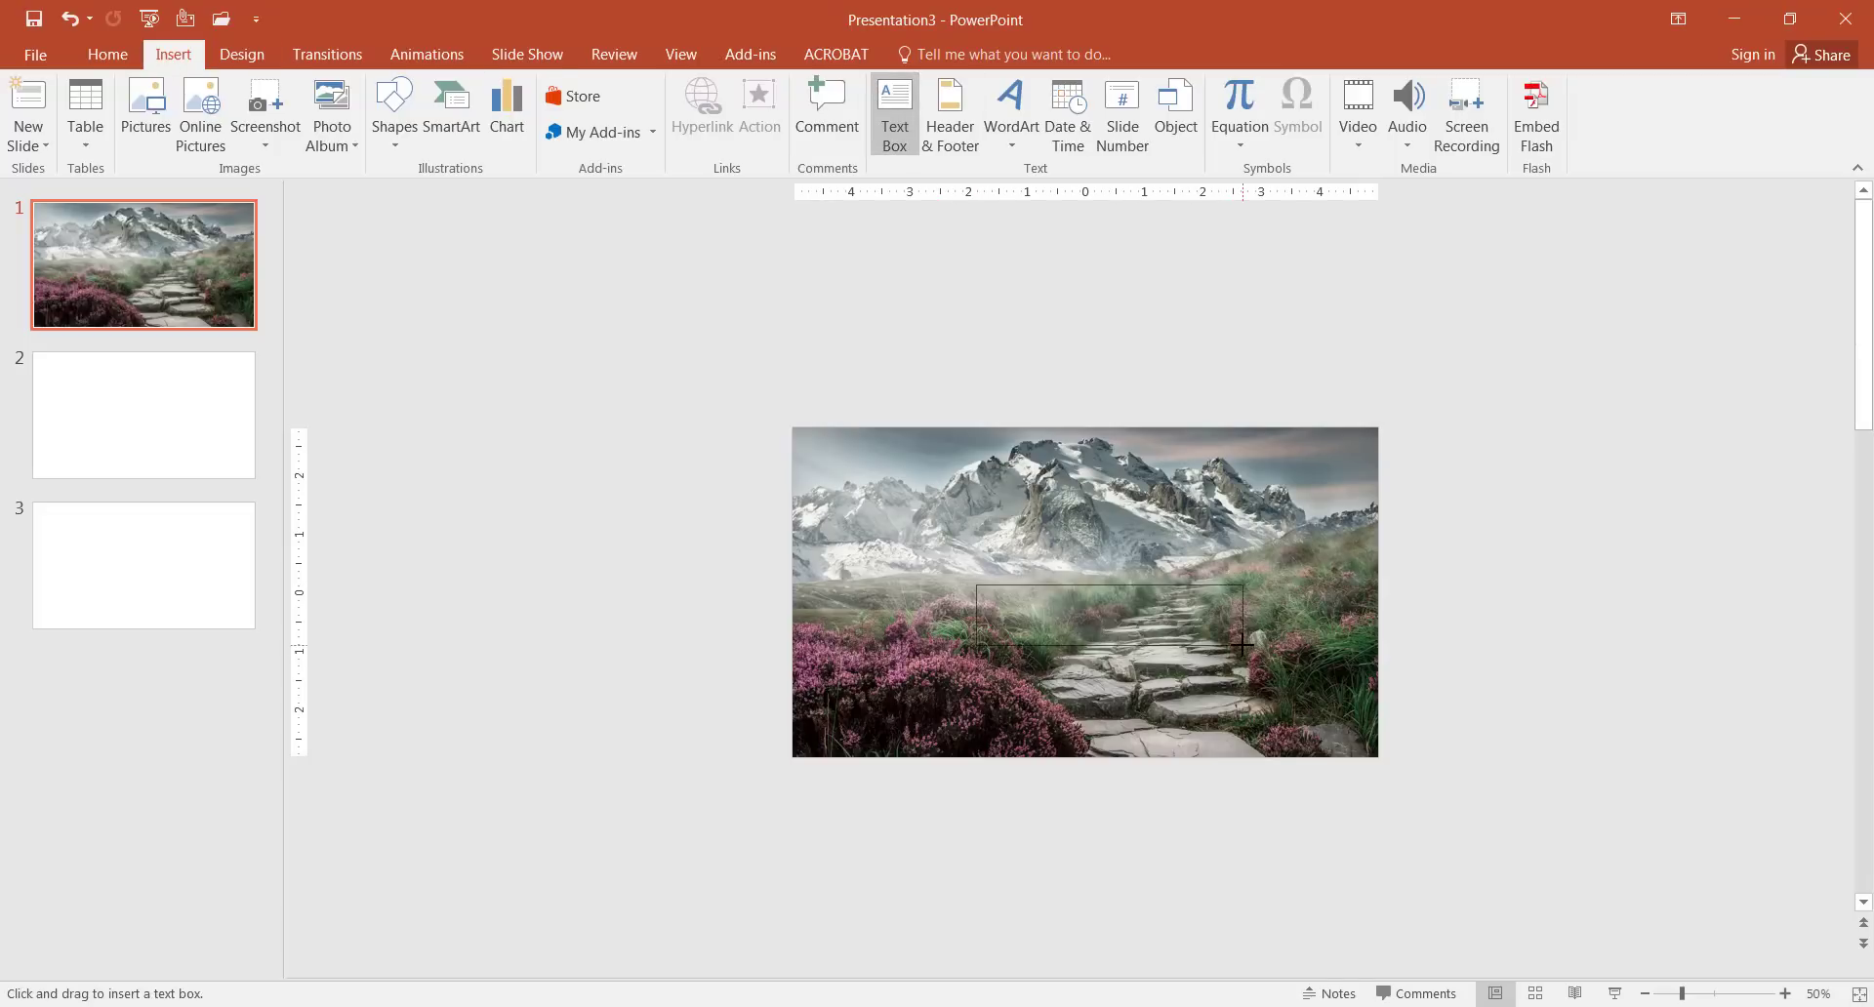
type("Hello")
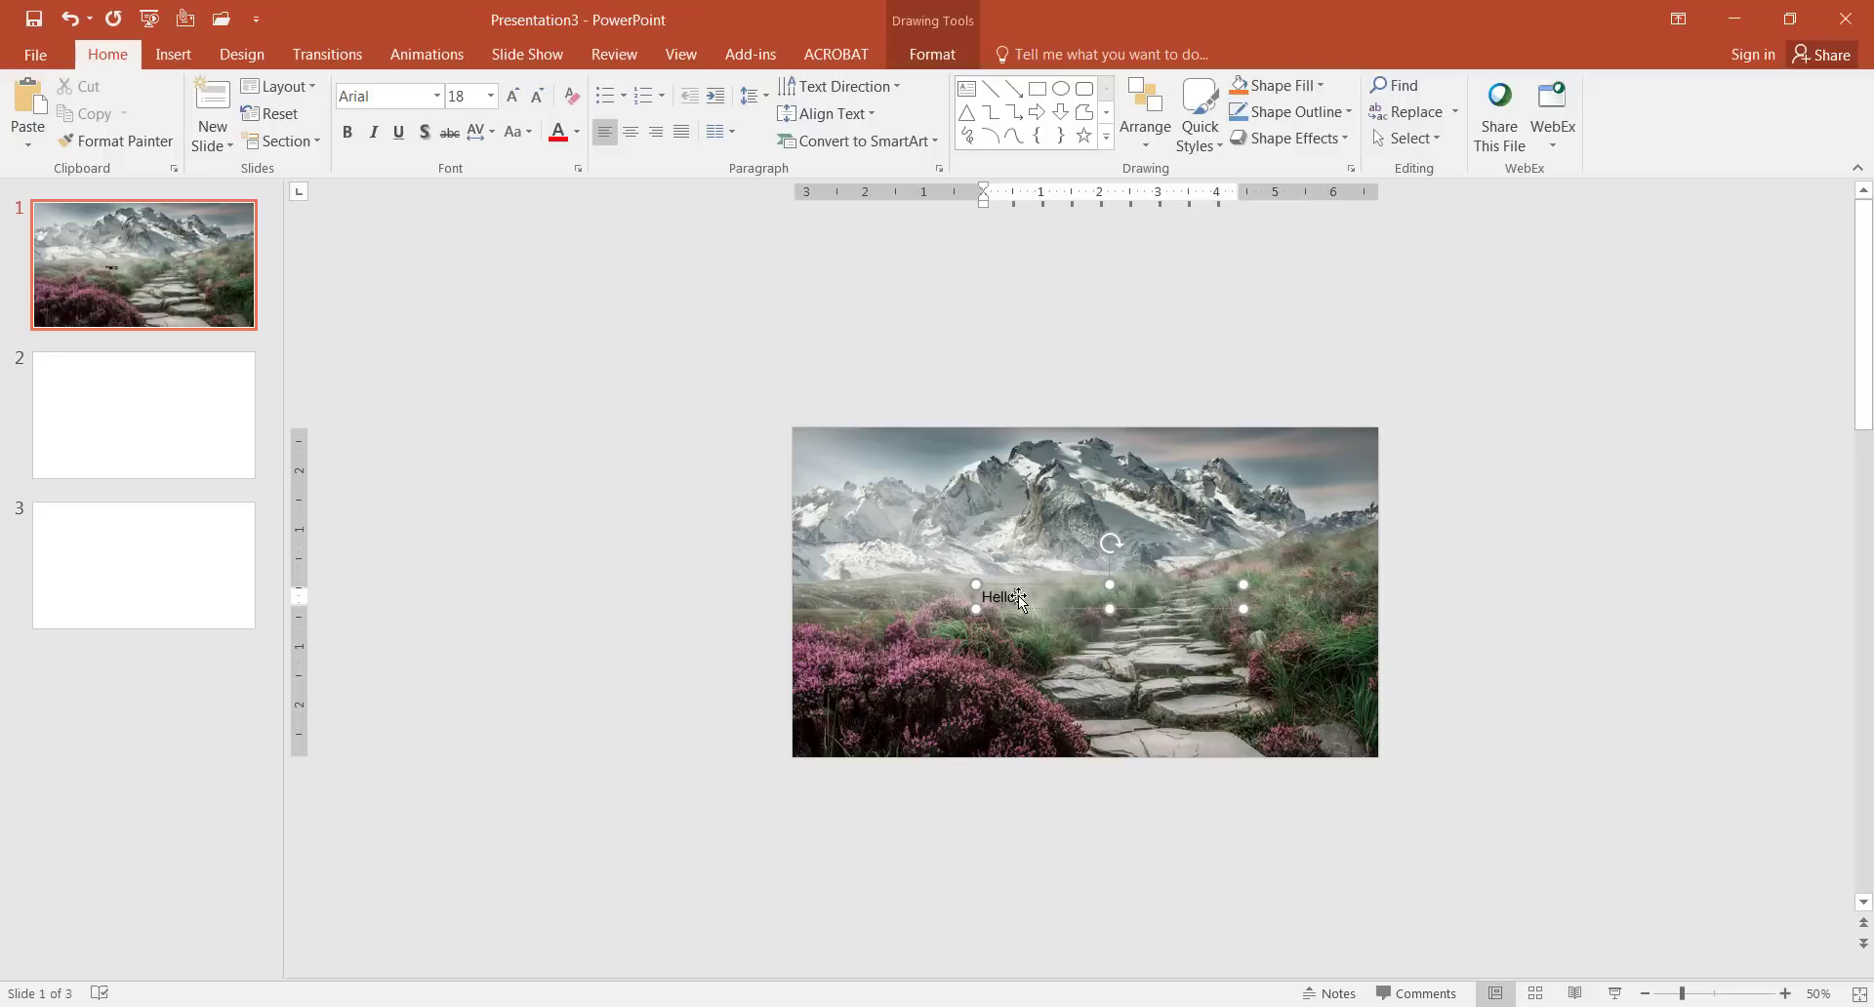
Make Hello 60 pt, centre it in its box, and nudge the box toward the slide centre
double_click(1009, 597)
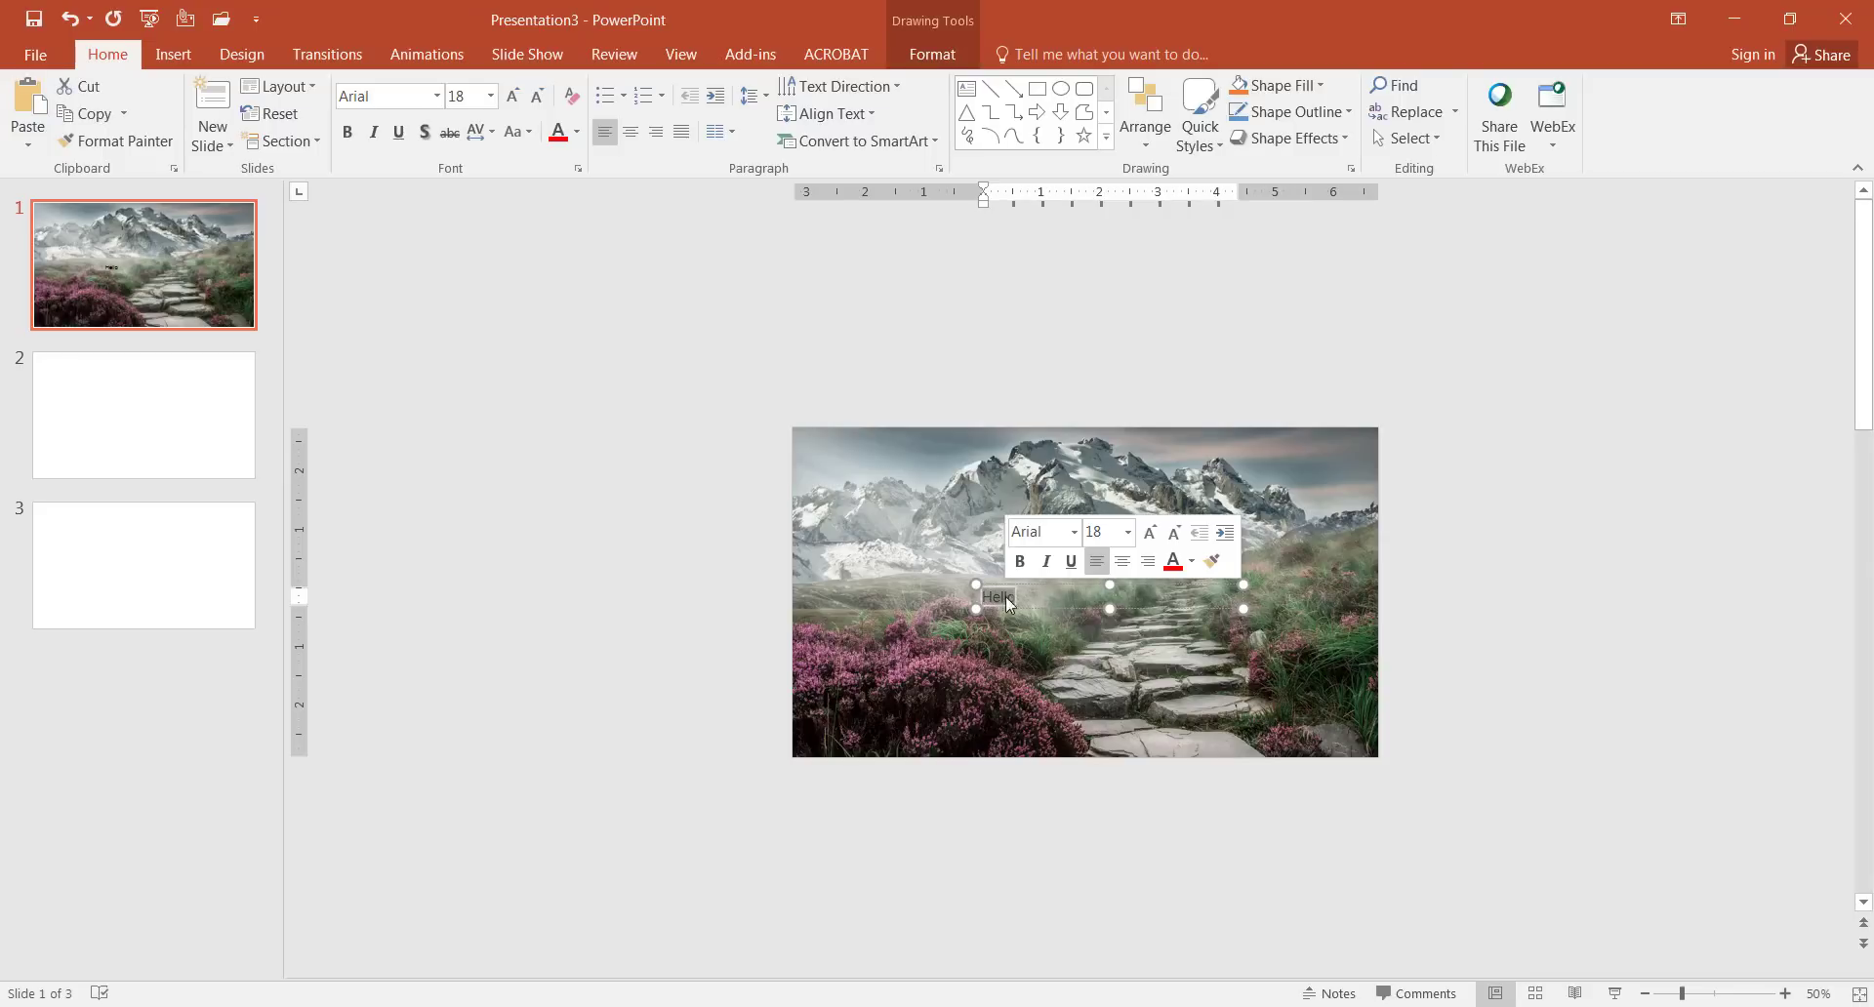
left_click(1129, 533)
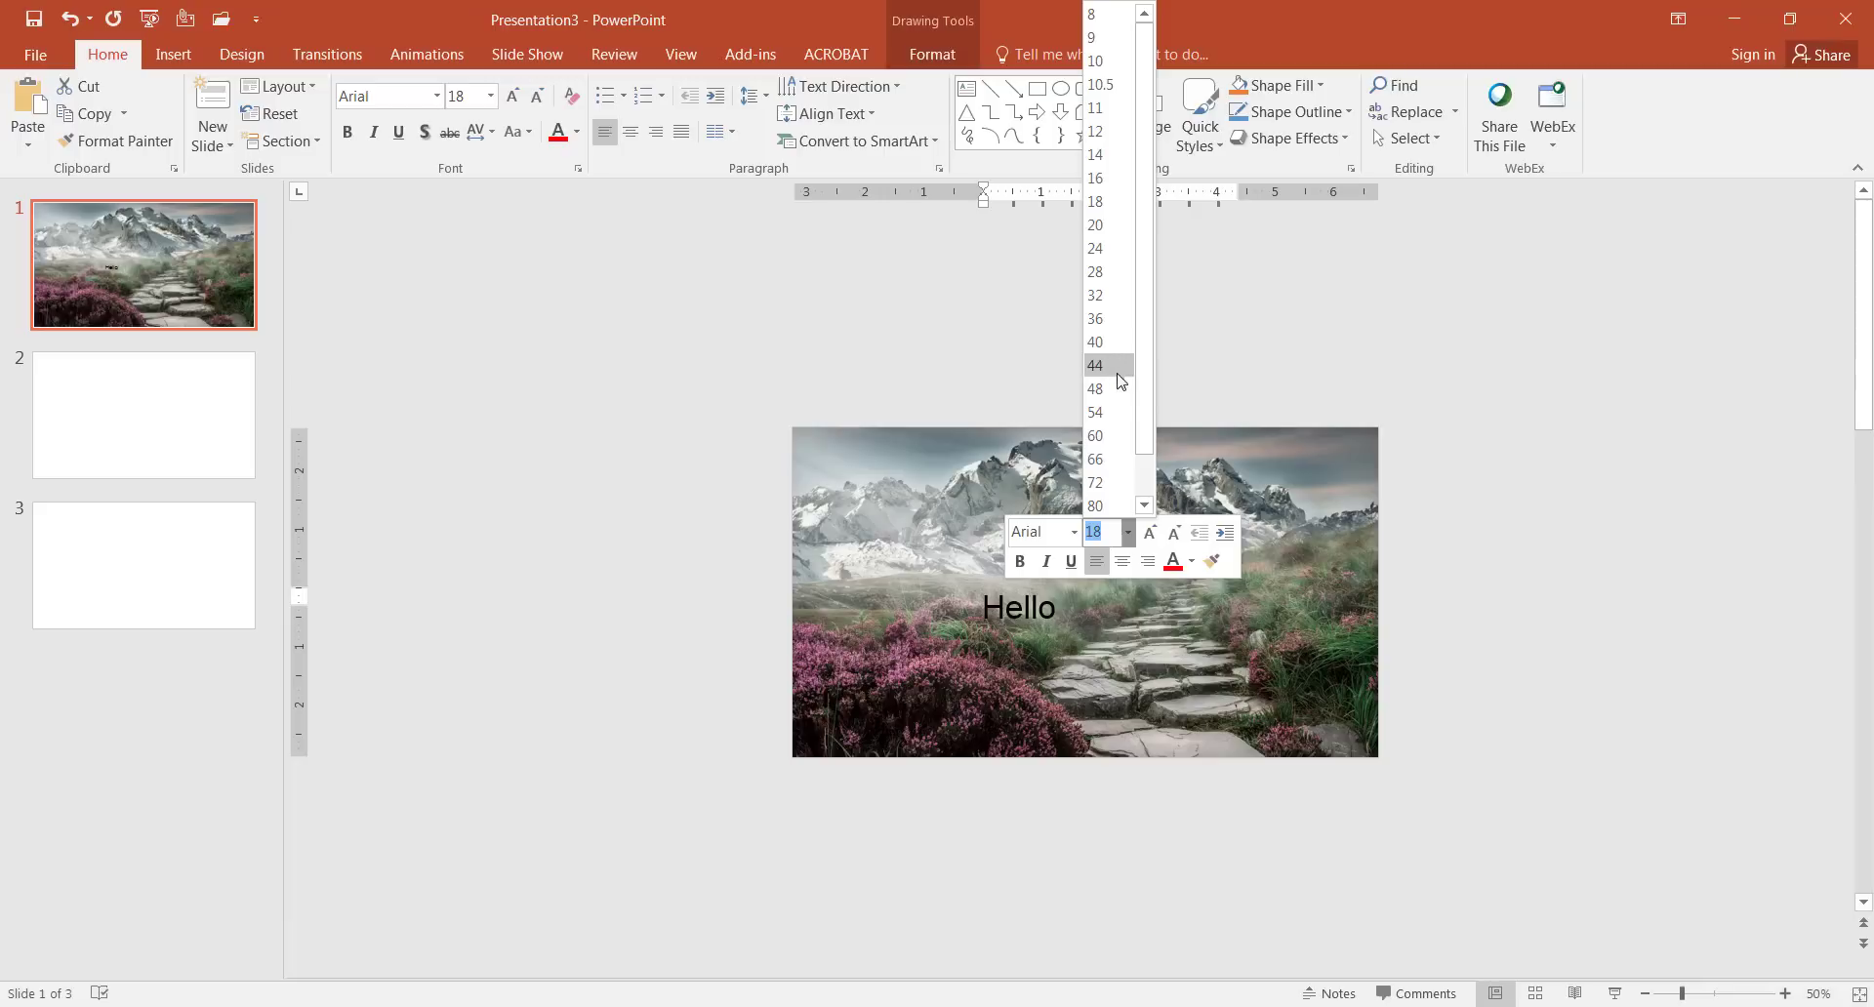
left_click(1120, 435)
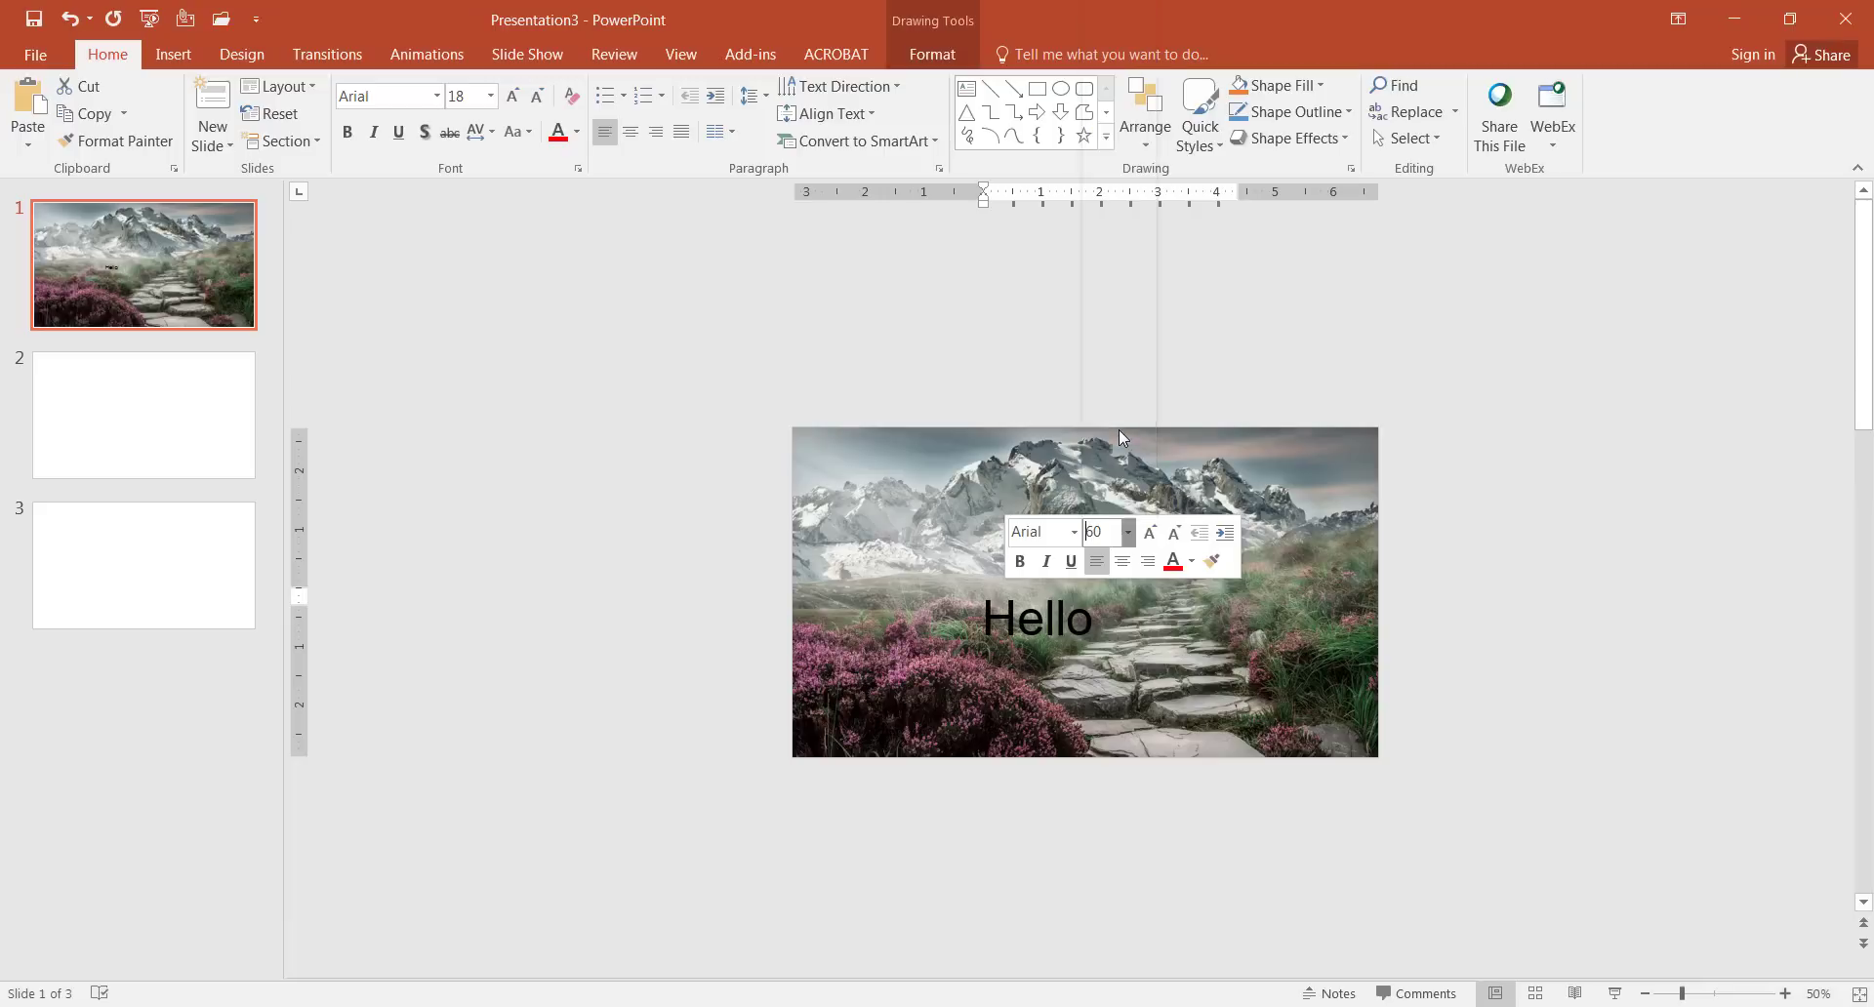
left_click(1123, 561)
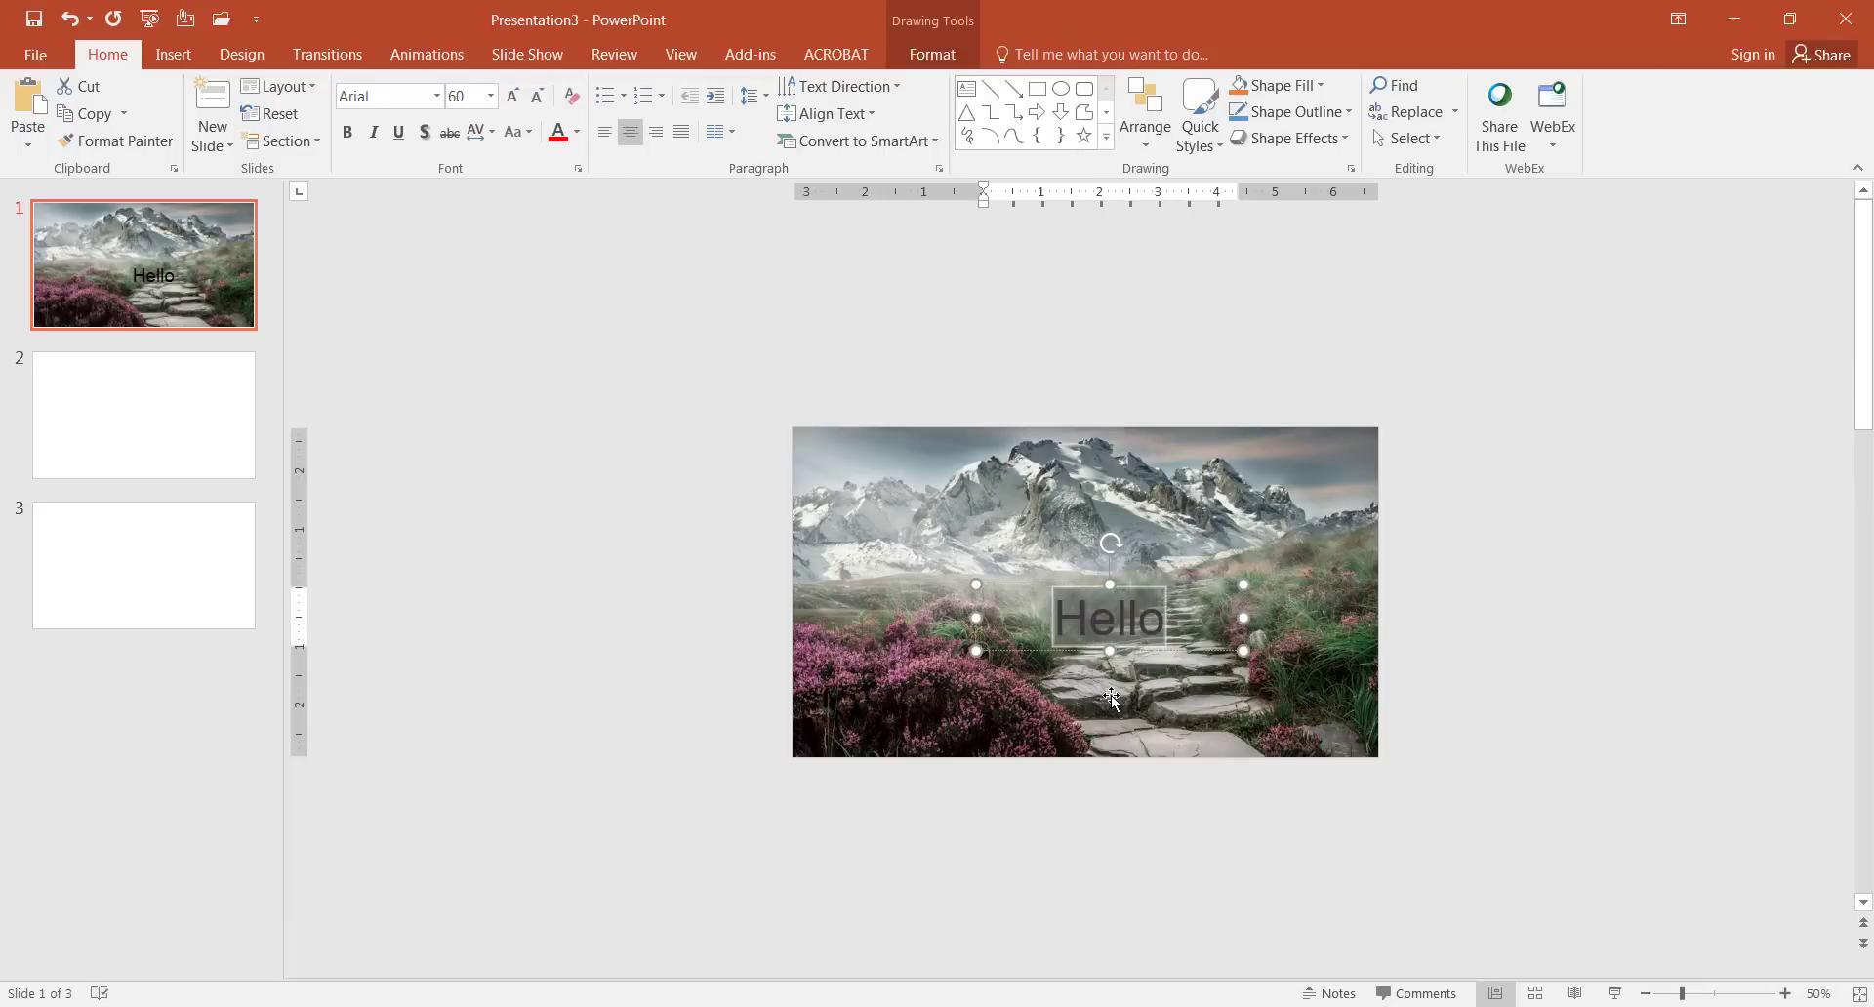
left_click(1105, 599)
left_click(1105, 599)
mouse_move(1089, 588)
left_mouse_down()
mouse_move(1046, 540)
mouse_move(1061, 563)
mouse_move(1018, 561)
mouse_move(1090, 571)
left_mouse_up()
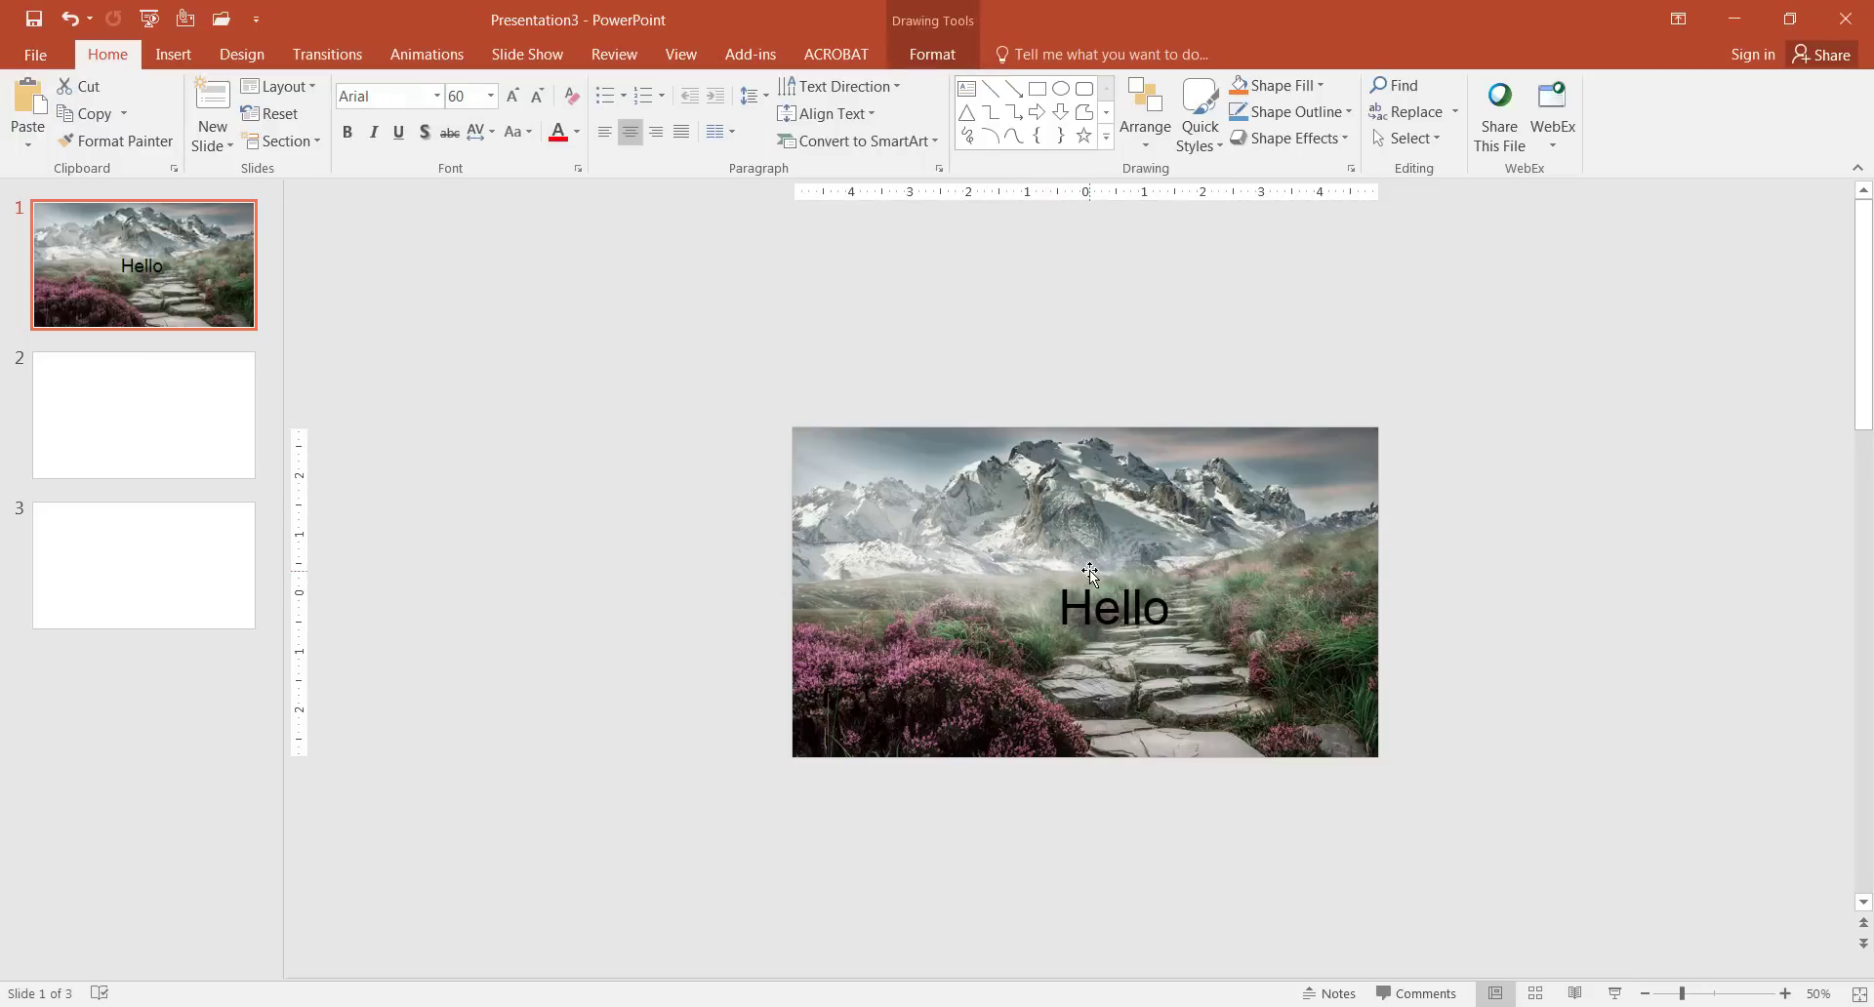
Align the Hello text box to the slide's horizontal center and vertical middle
left_click(939, 61)
left_click(1508, 78)
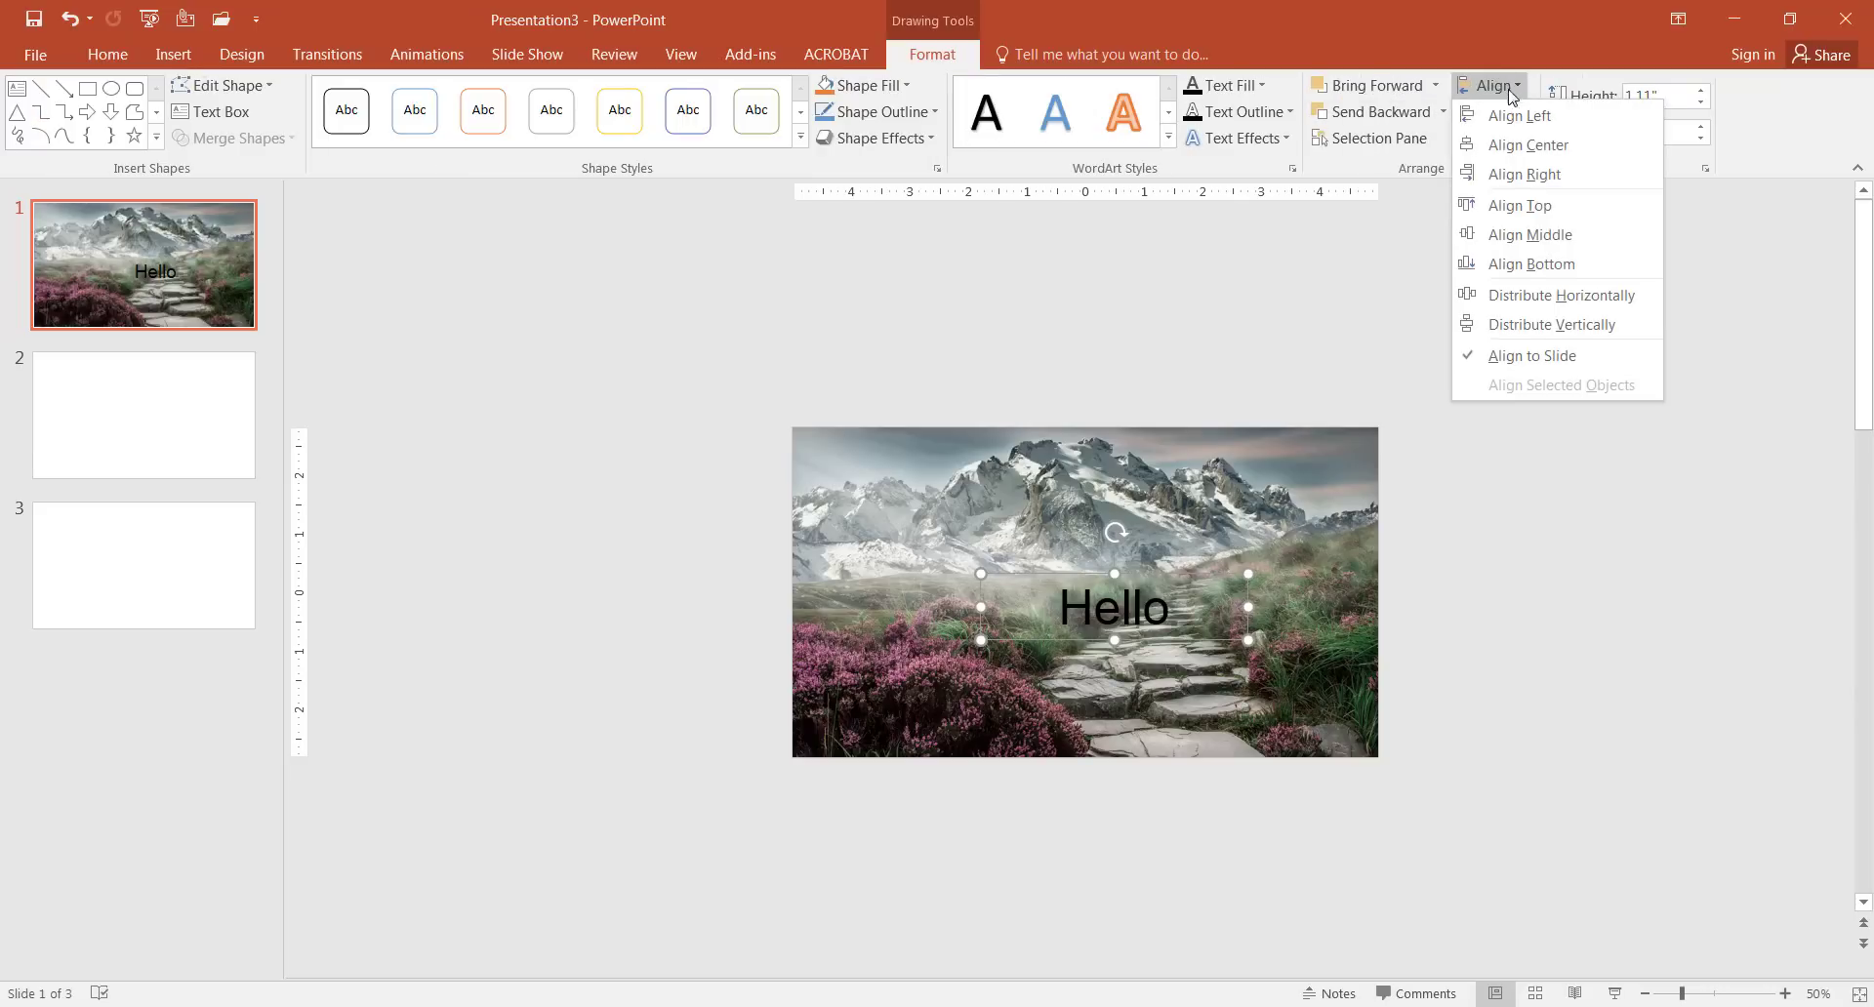
left_click(1524, 144)
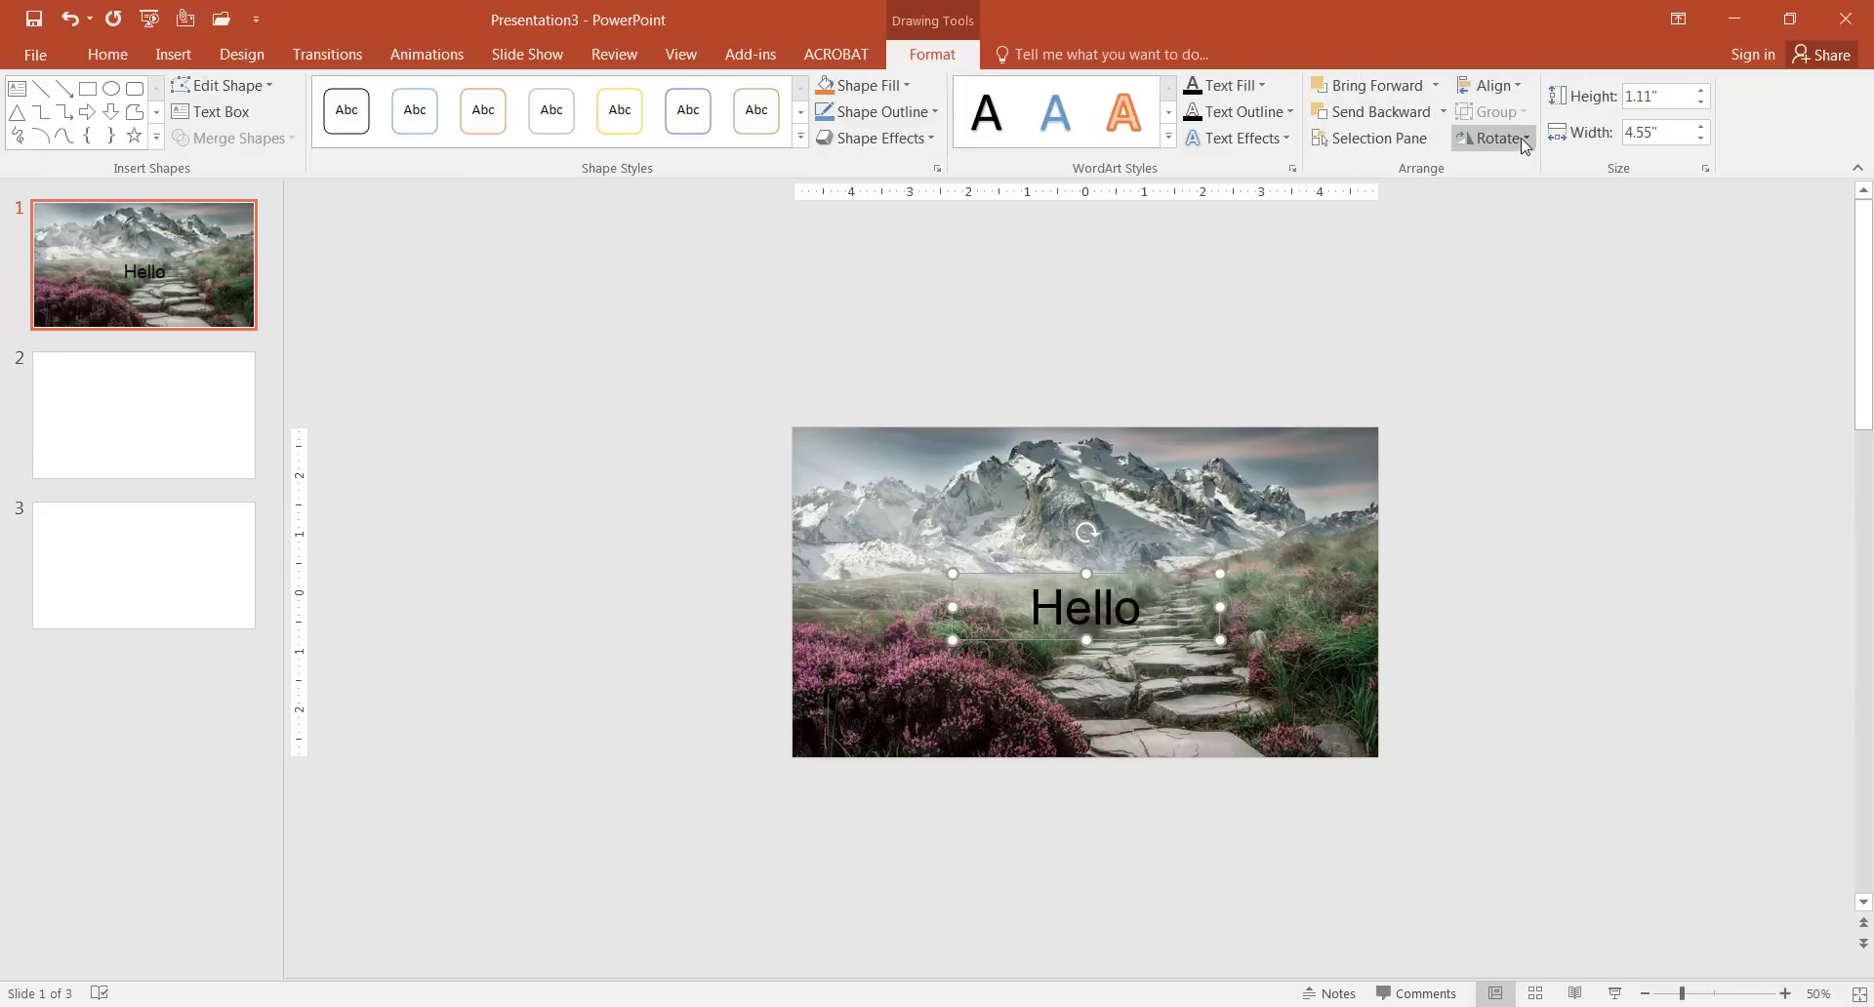
left_click(1490, 85)
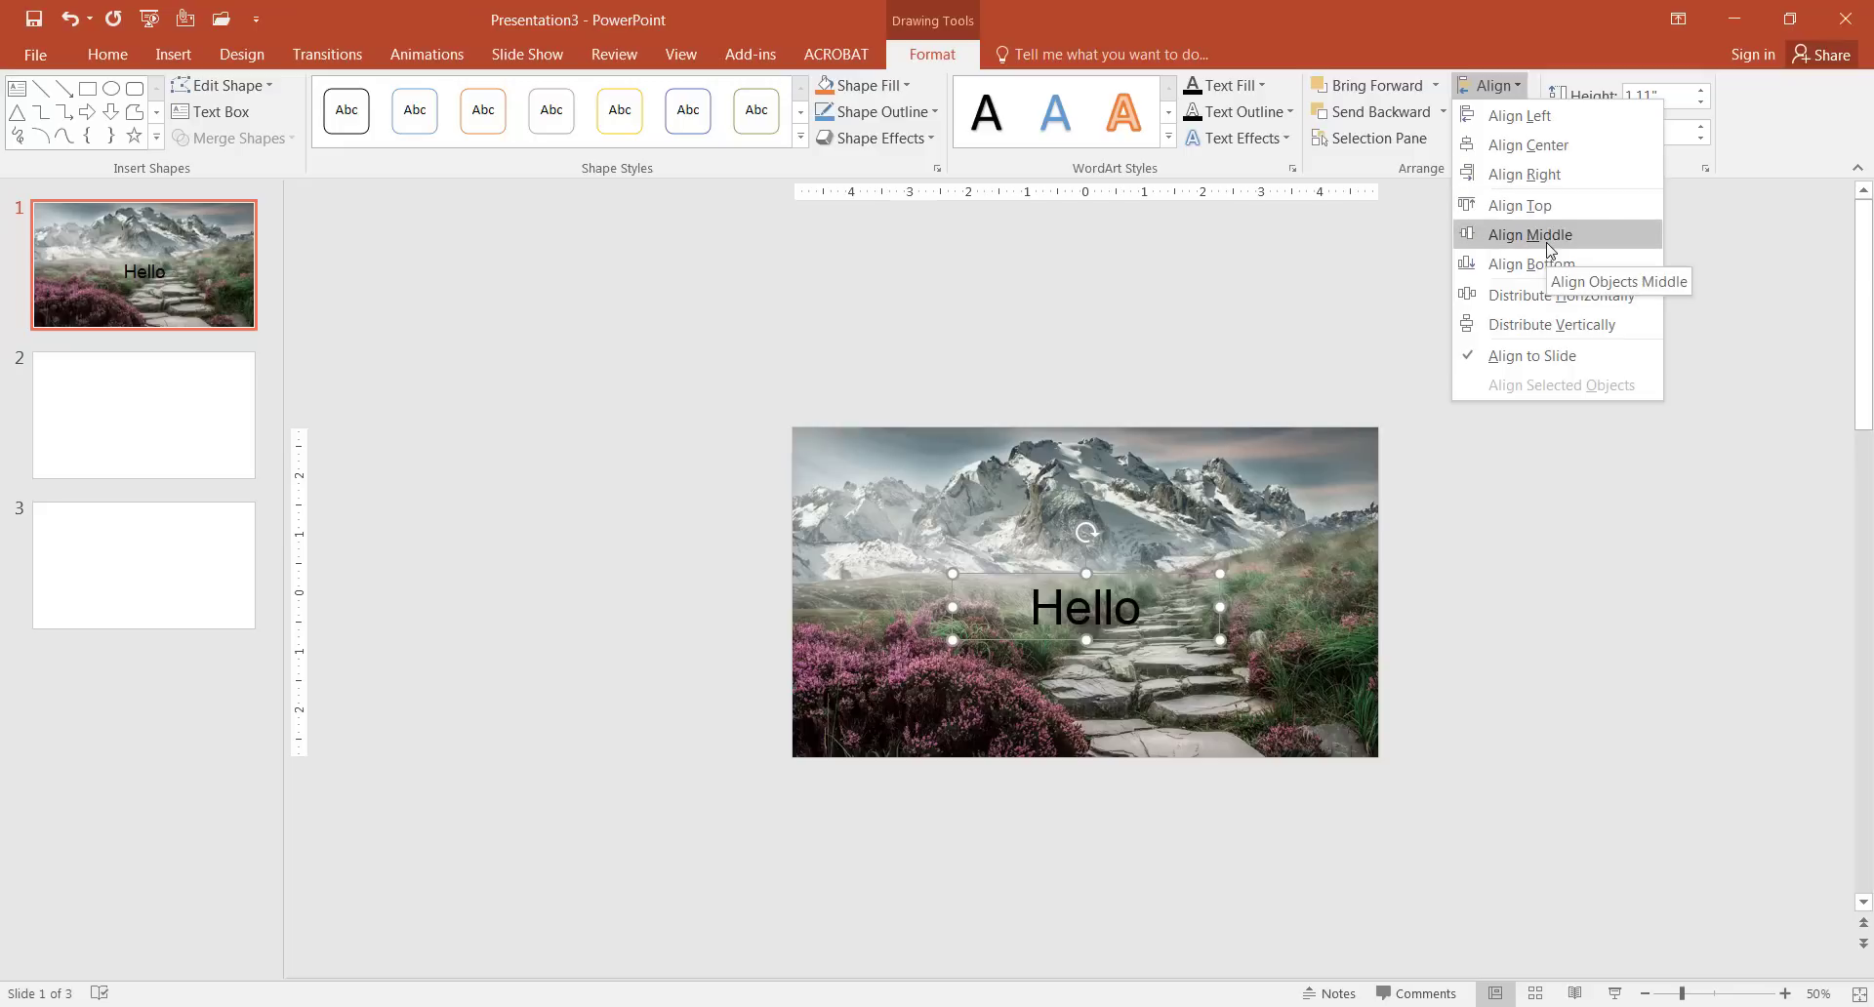
left_click(1547, 244)
left_click(1559, 558)
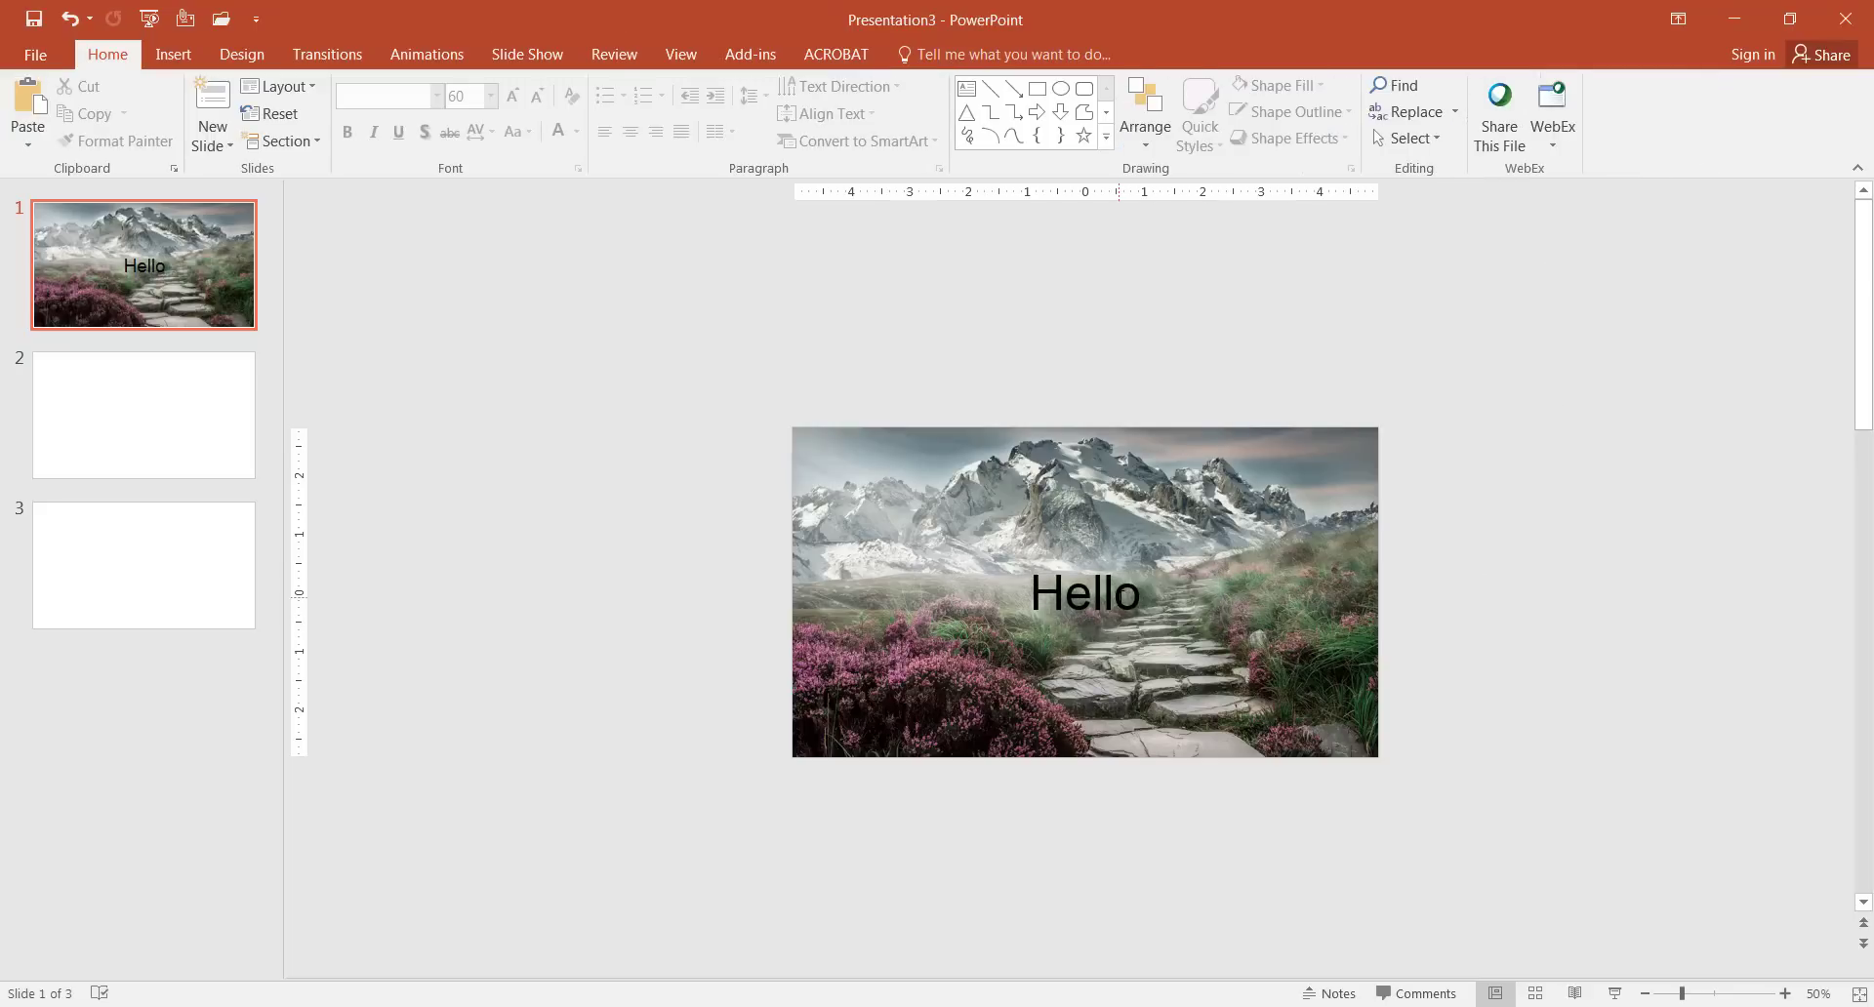
left_click(1018, 573)
left_click(1018, 573)
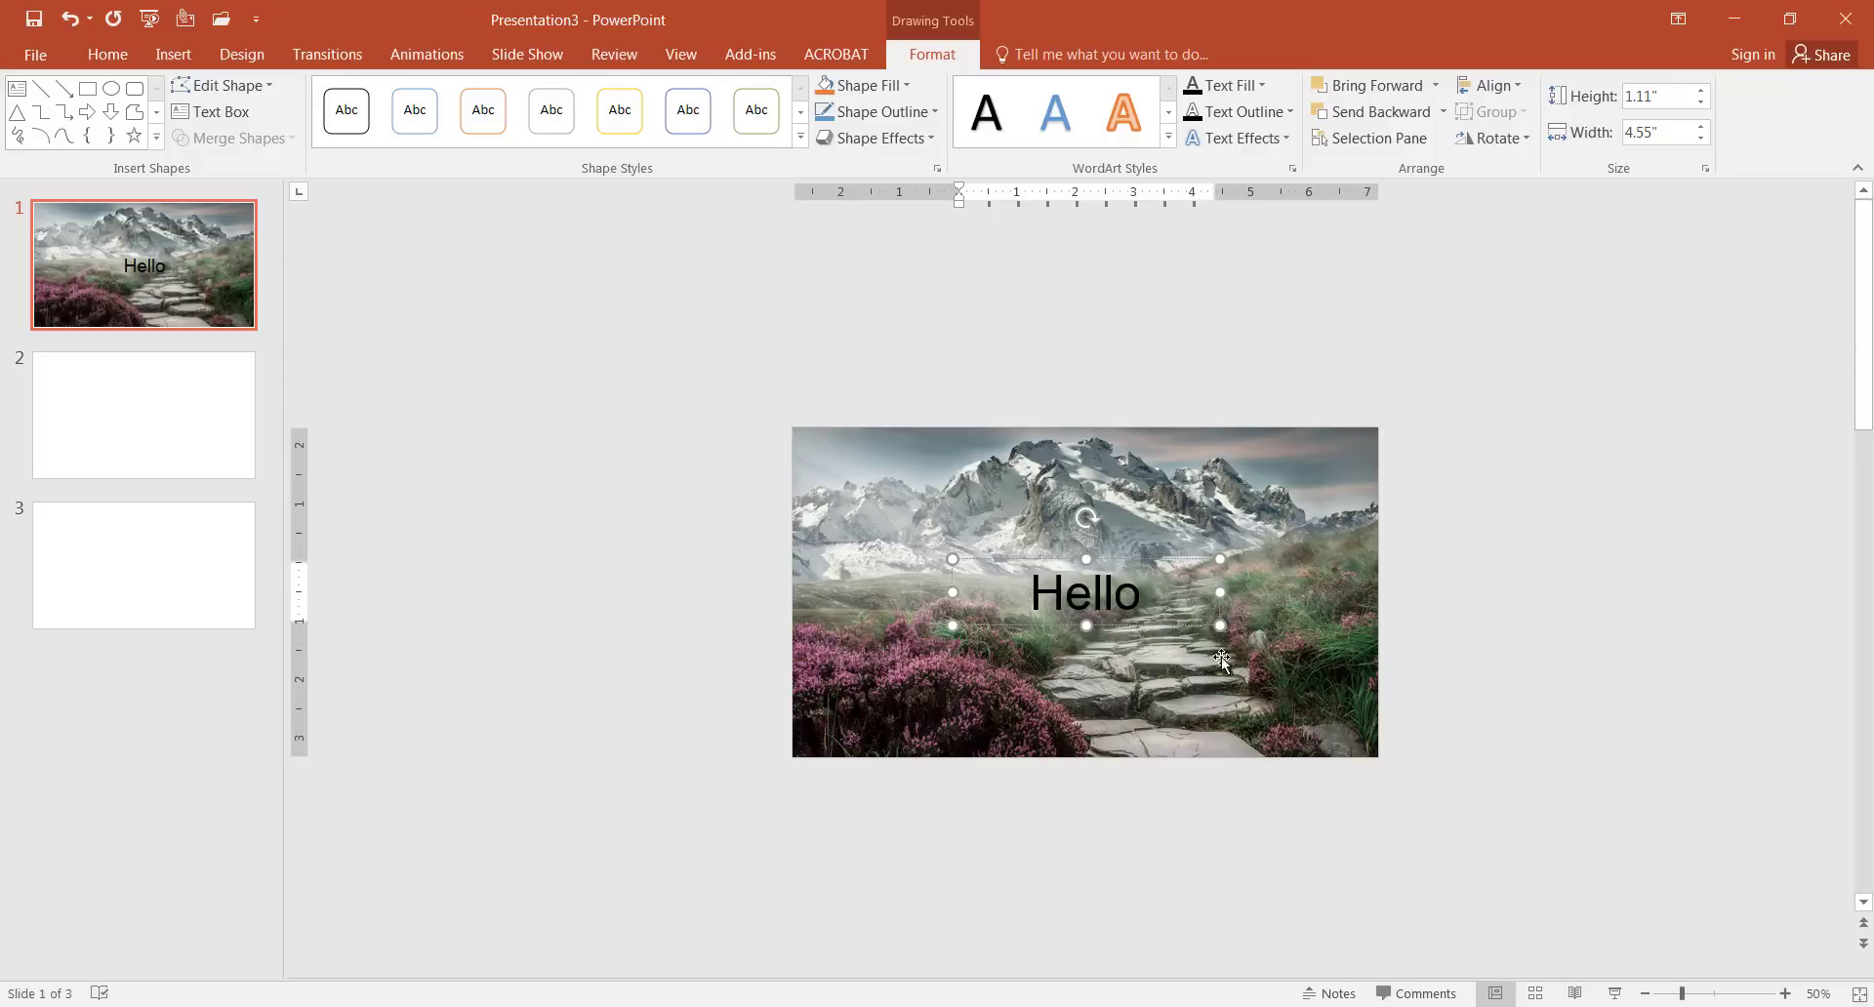
Draw a rectangle, stretch it to slide size (10" by 5.63"), and move it below the photo
scroll(451, 88, "up", 9)
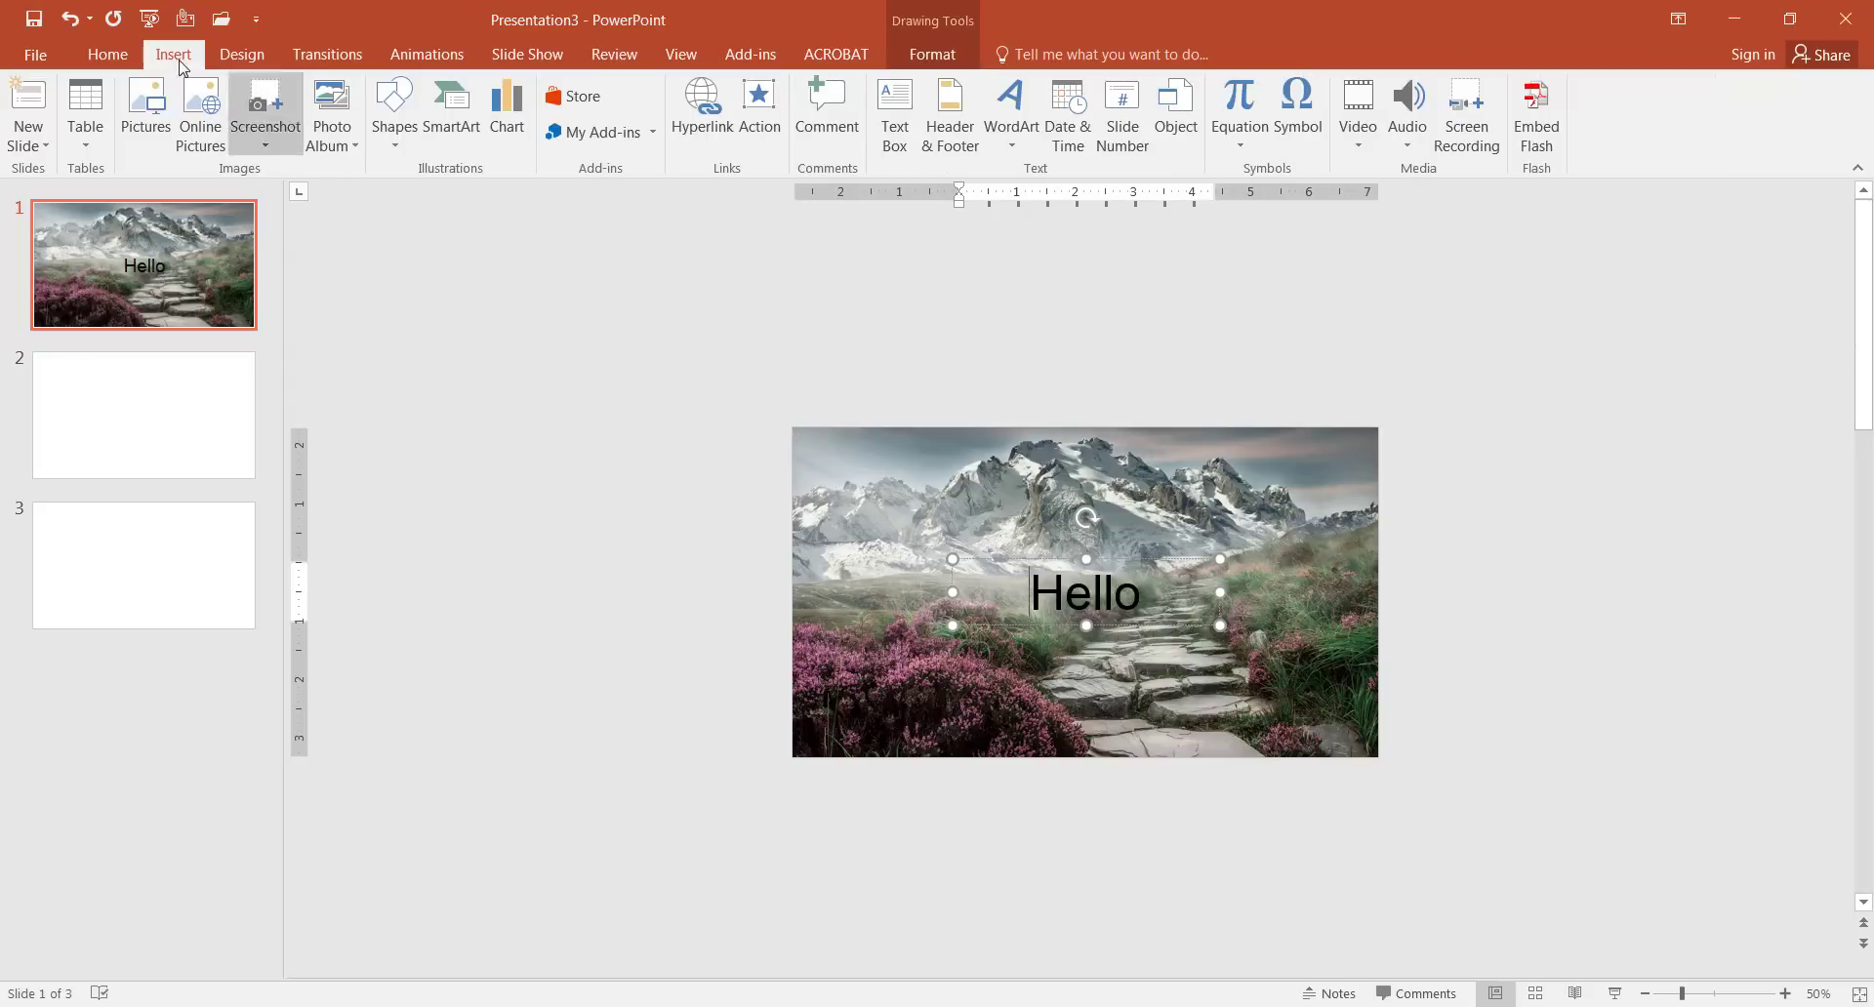
left_click(393, 146)
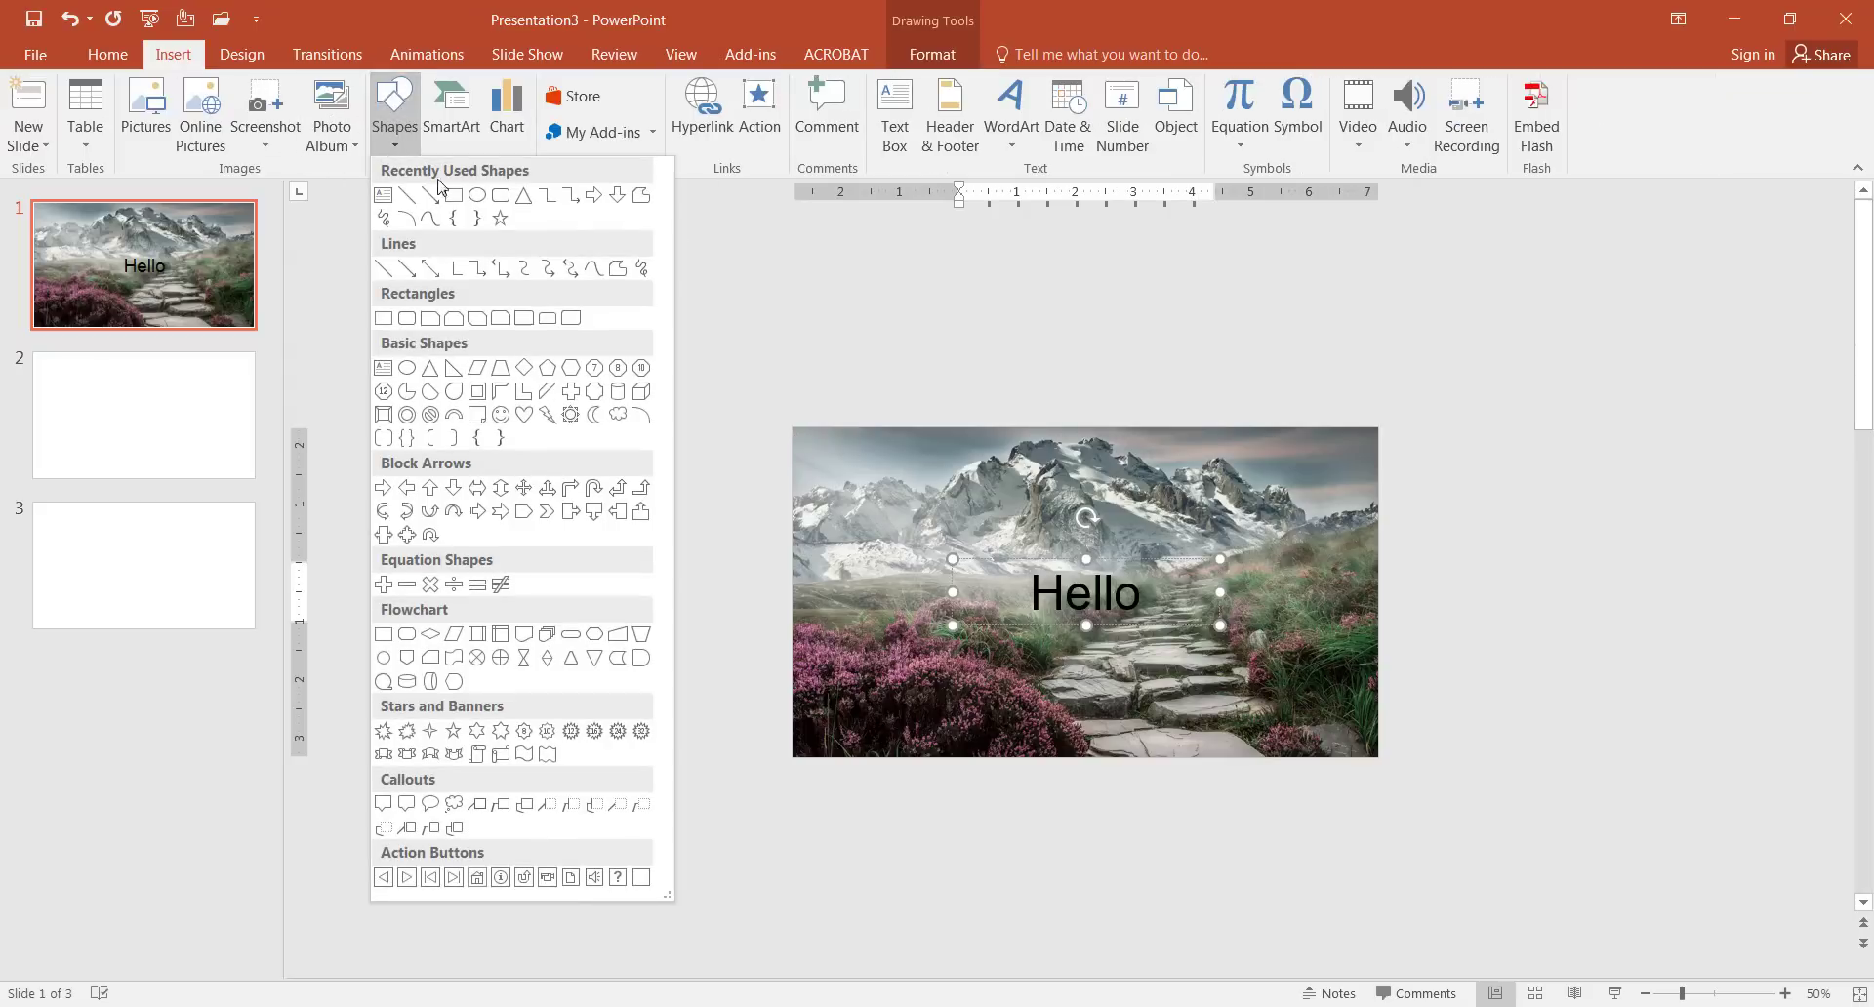
left_click(383, 318)
left_click_drag(809, 429, 1023, 544)
left_click_drag(948, 488, 931, 488)
left_click_drag(1004, 540, 1379, 755)
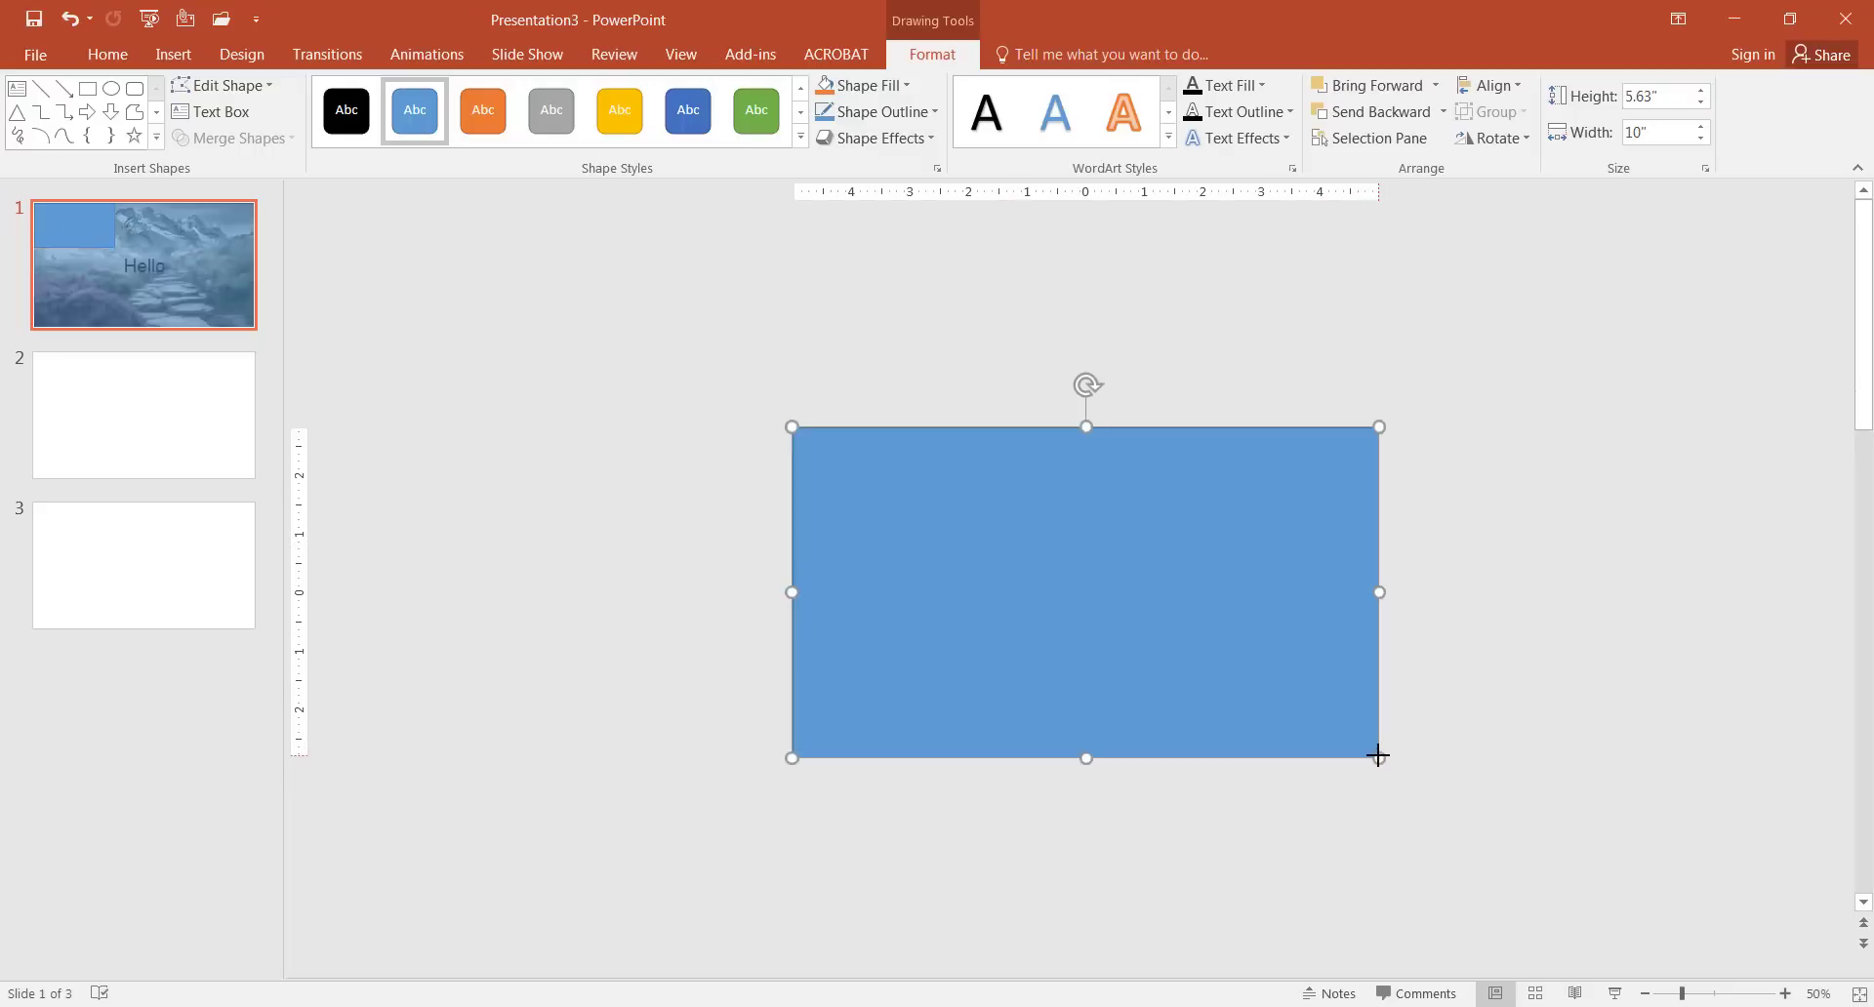
left_click_drag(1204, 575, 1192, 871)
scroll(1193, 870, "down", 1)
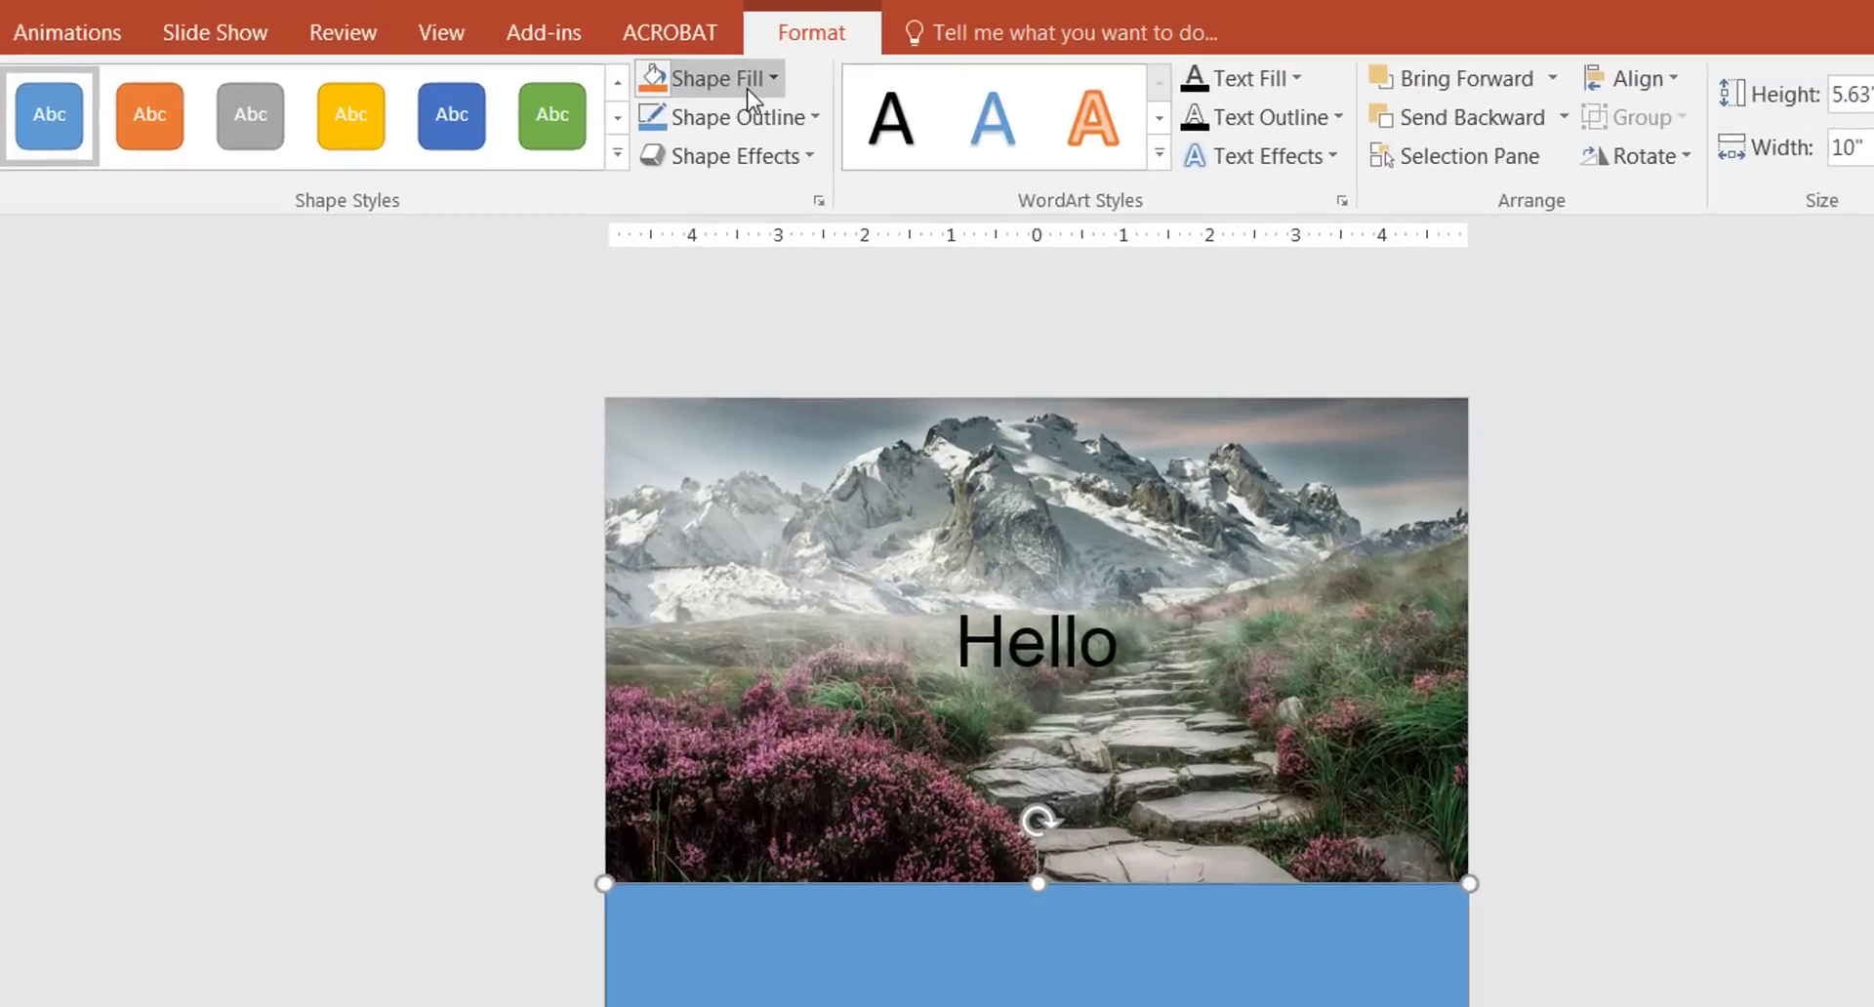
left_click(862, 85)
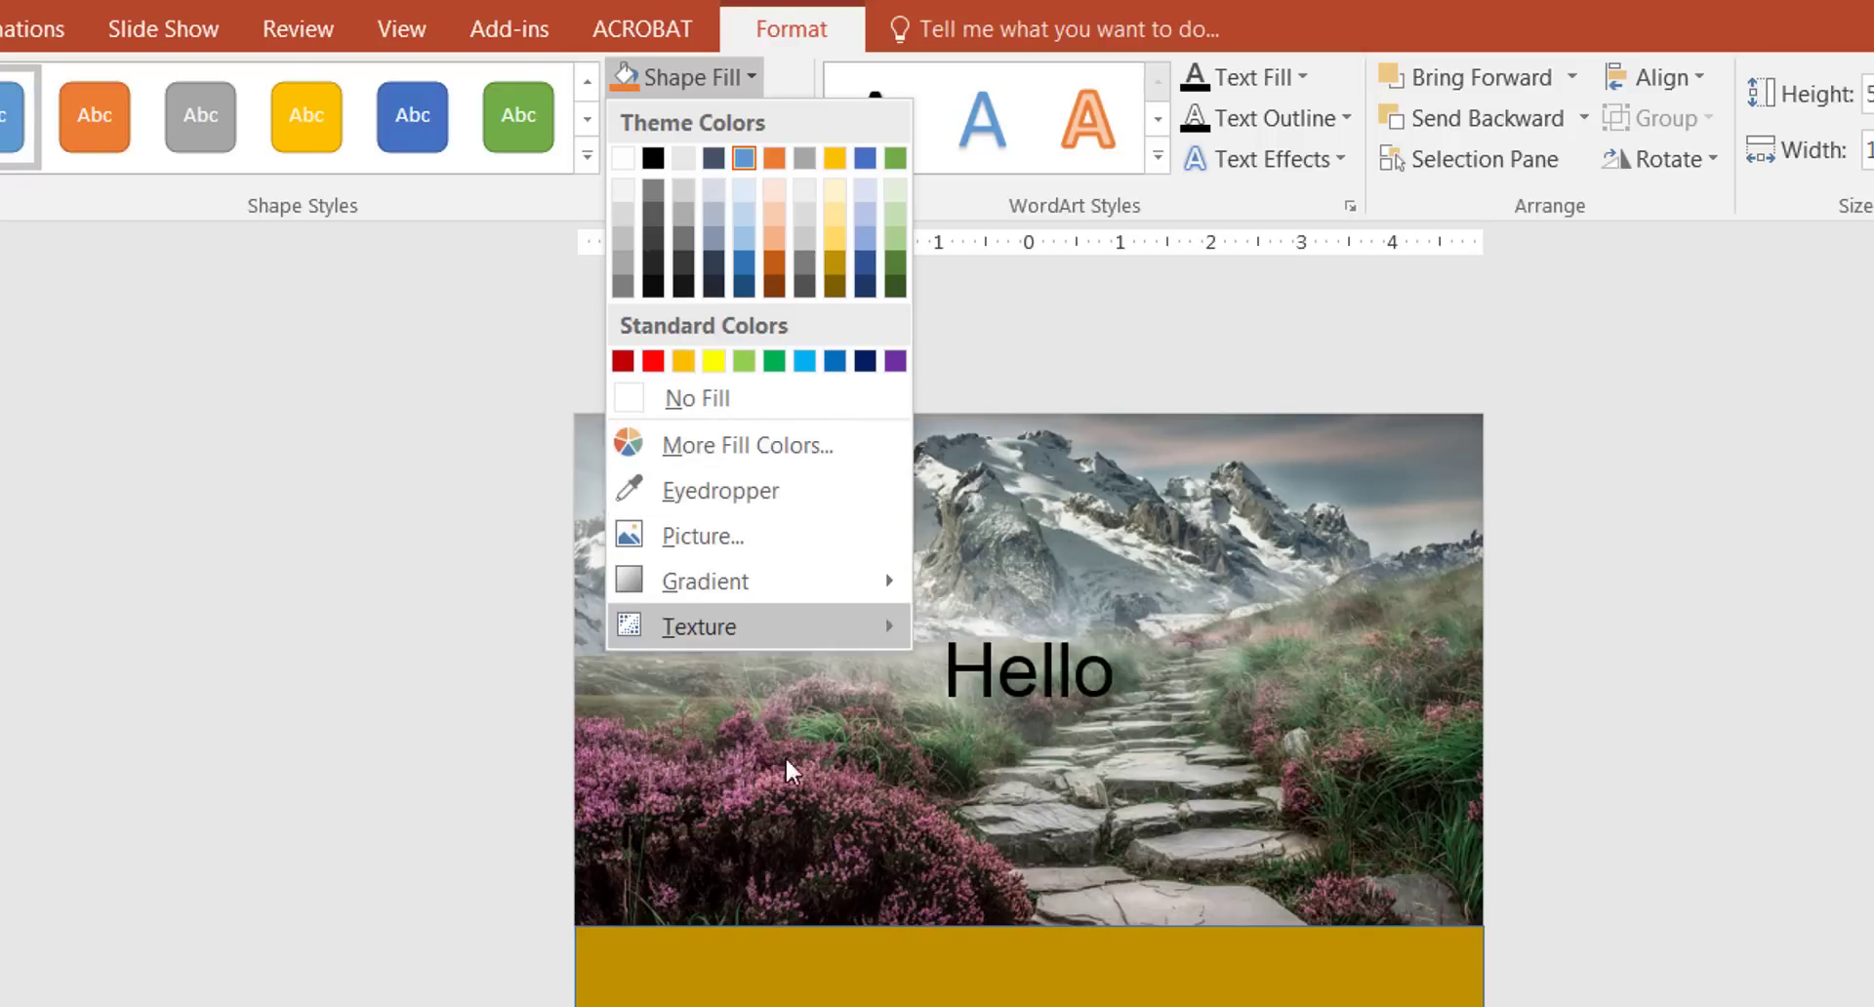
Fill the rectangle with the photo's dark-green foliage colour using the eyedropper
left_click(683, 491)
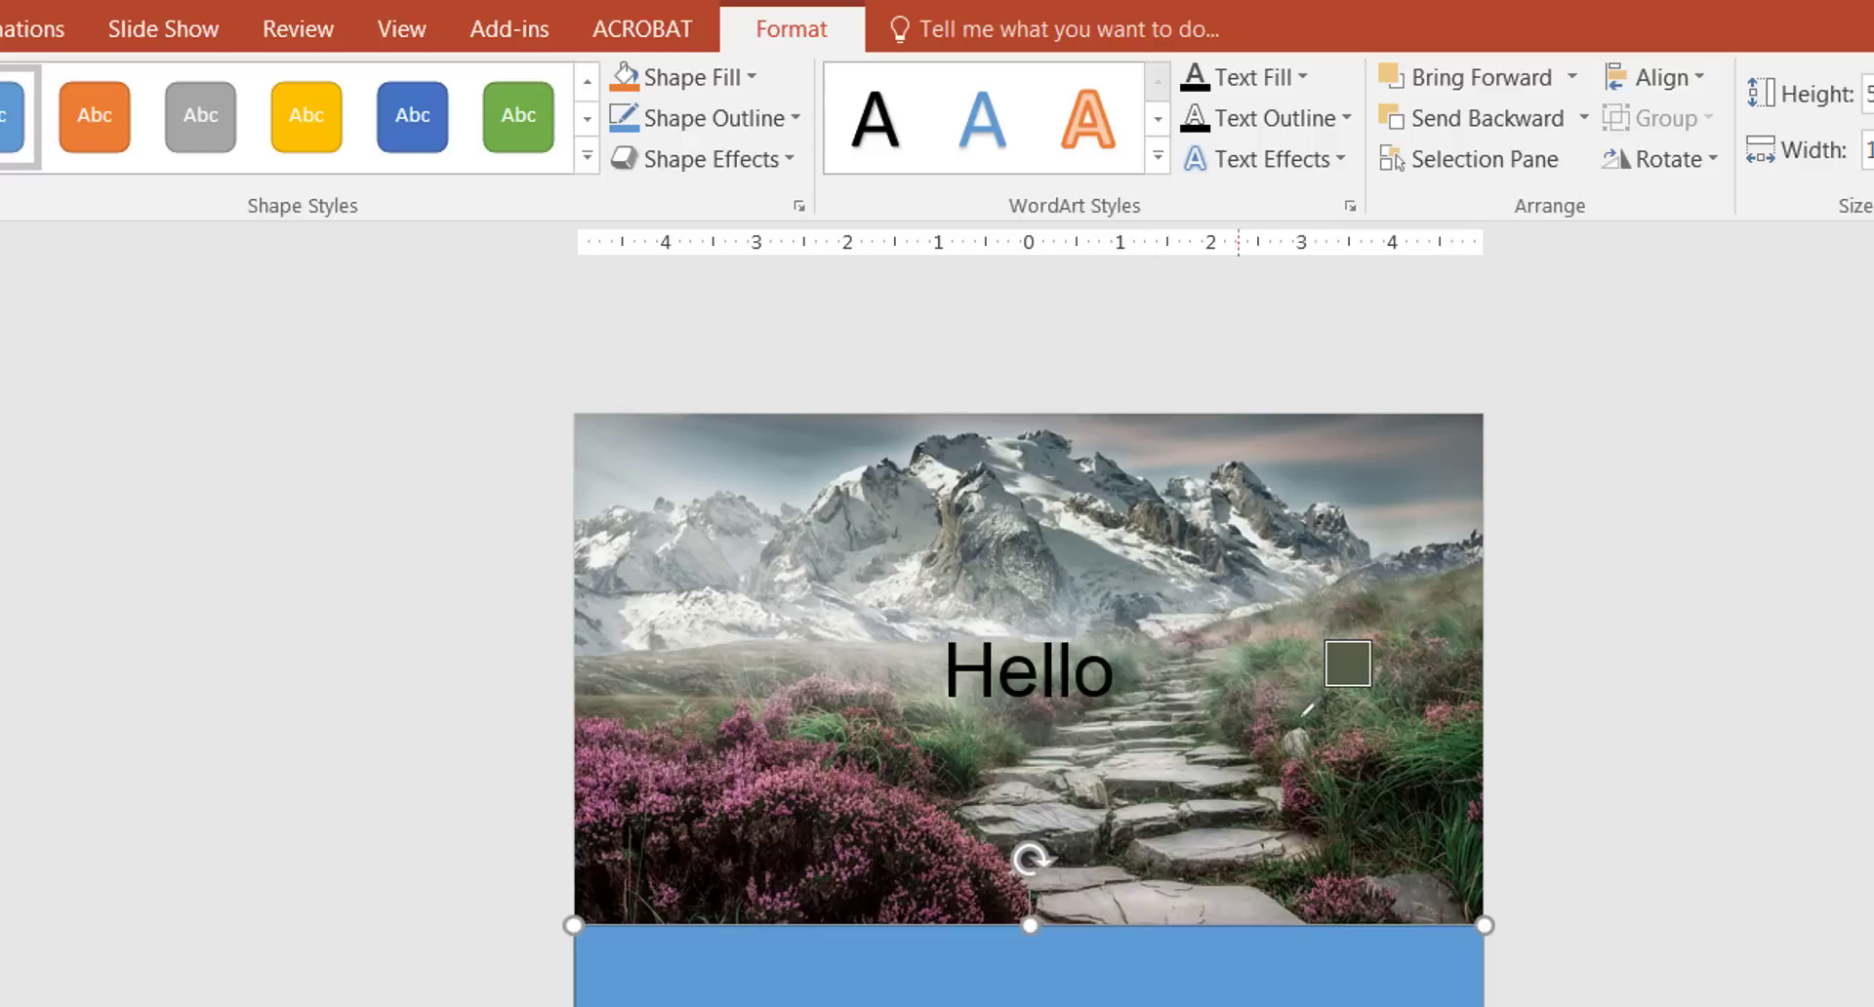
left_click(1414, 745)
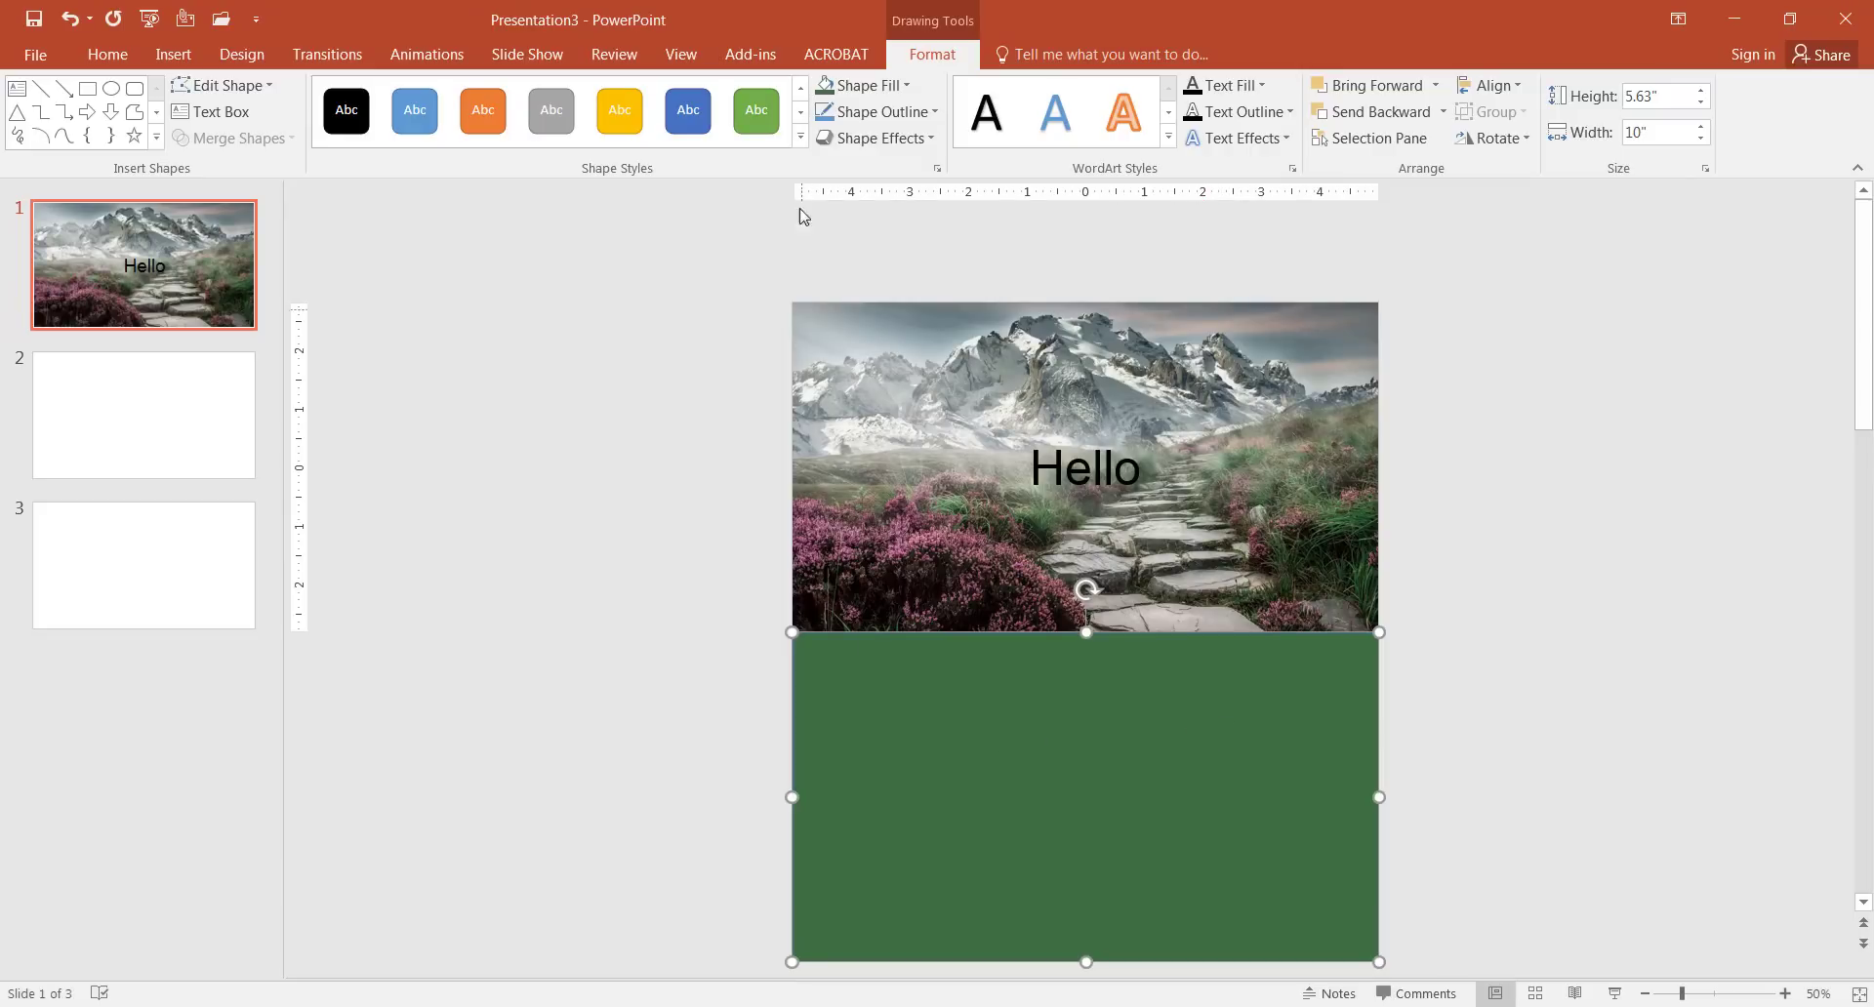
left_click(715, 696)
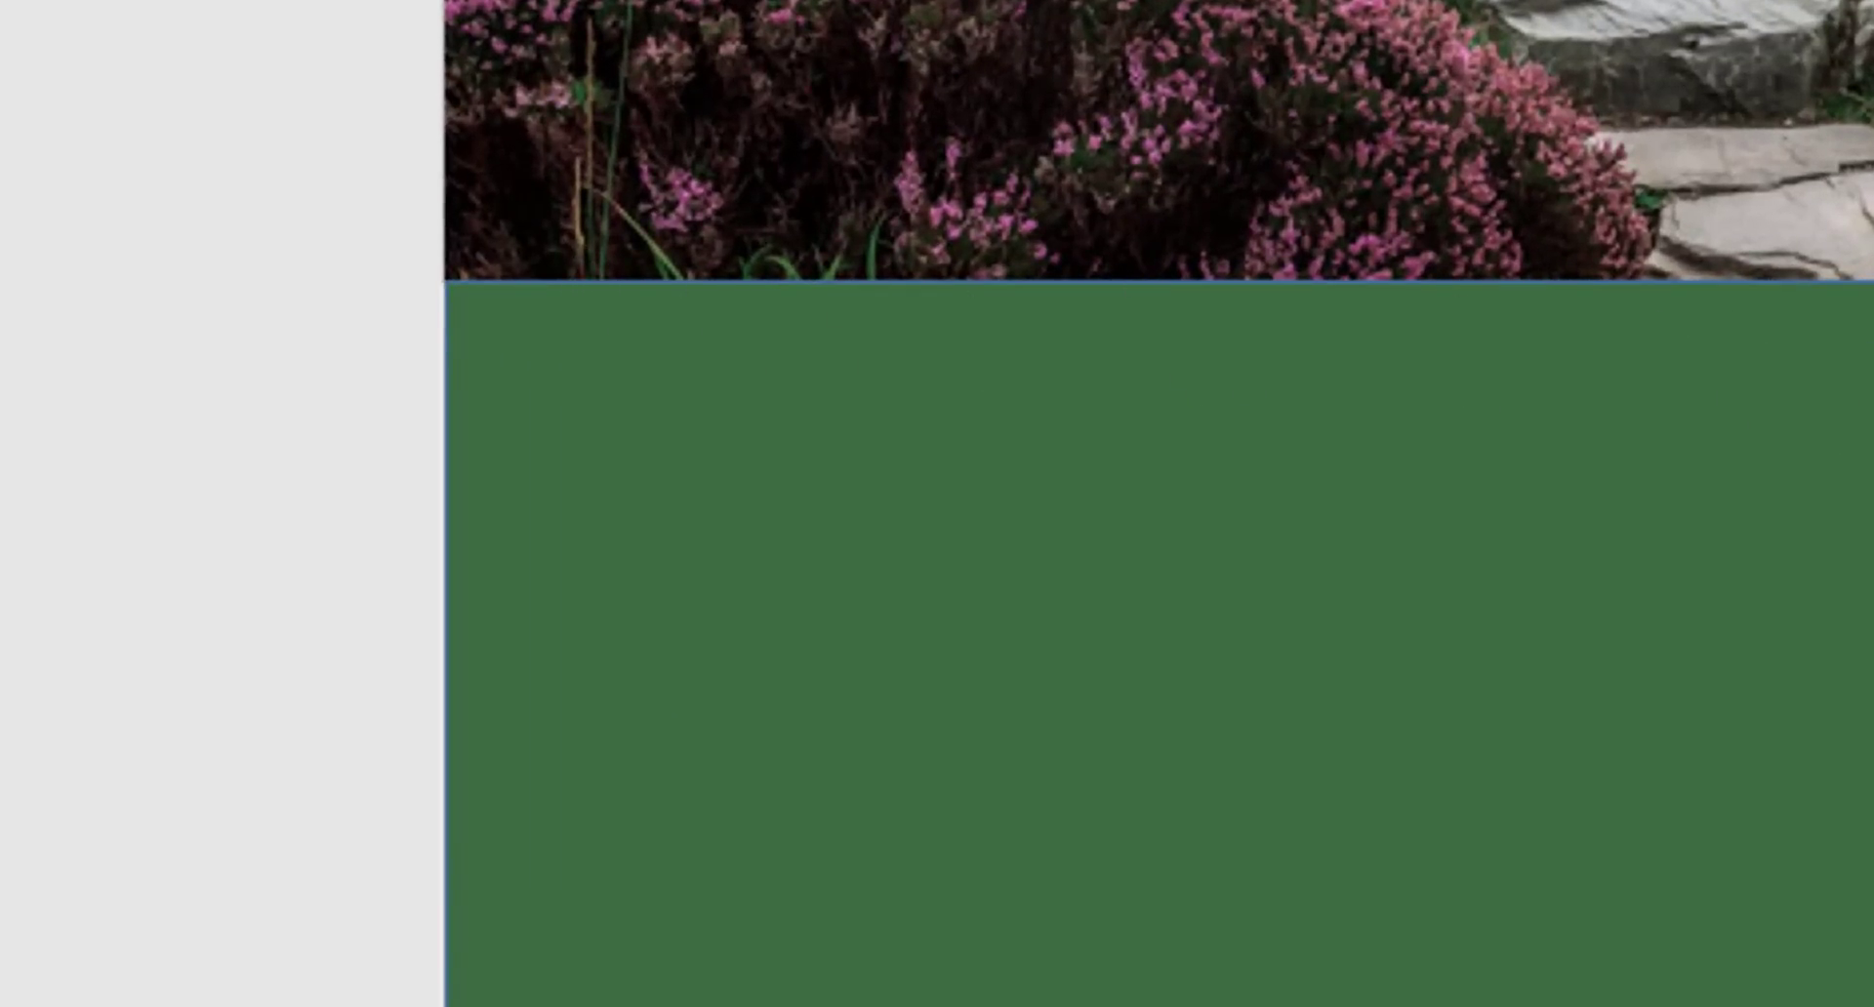
Set the green rectangle's outline to No Outline
left_click(1426, 582)
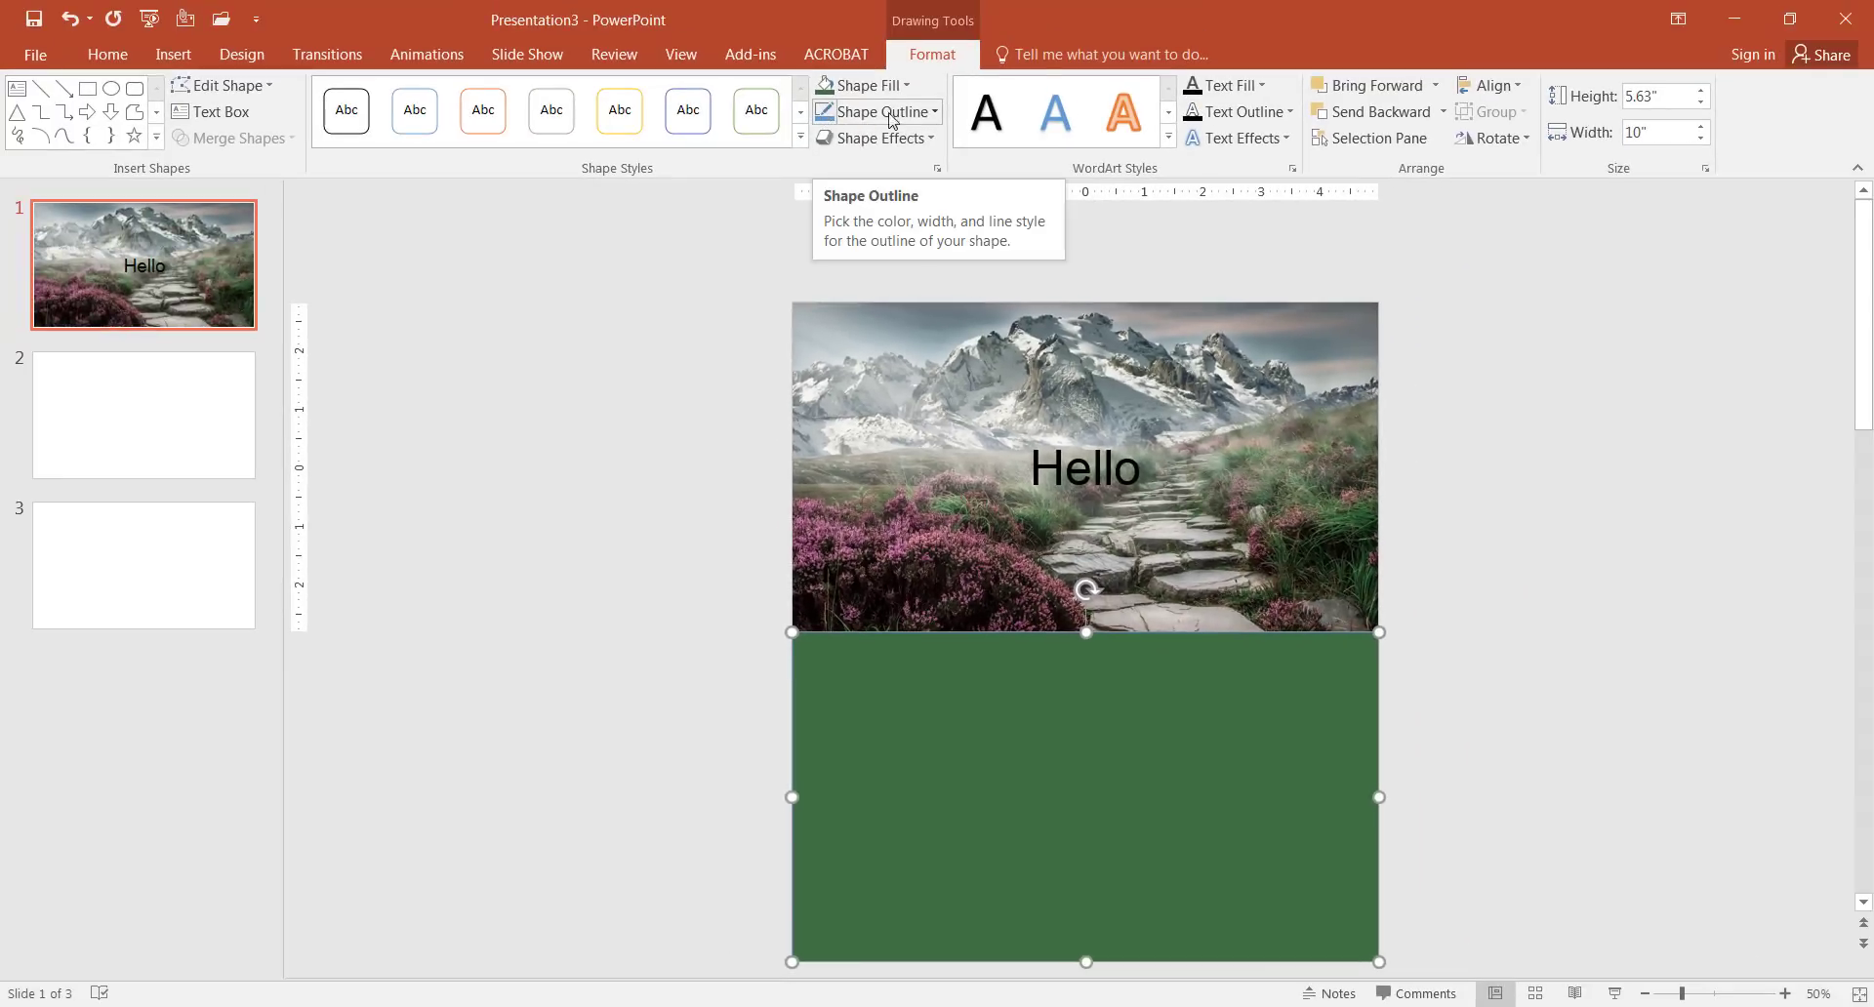
left_click(907, 114)
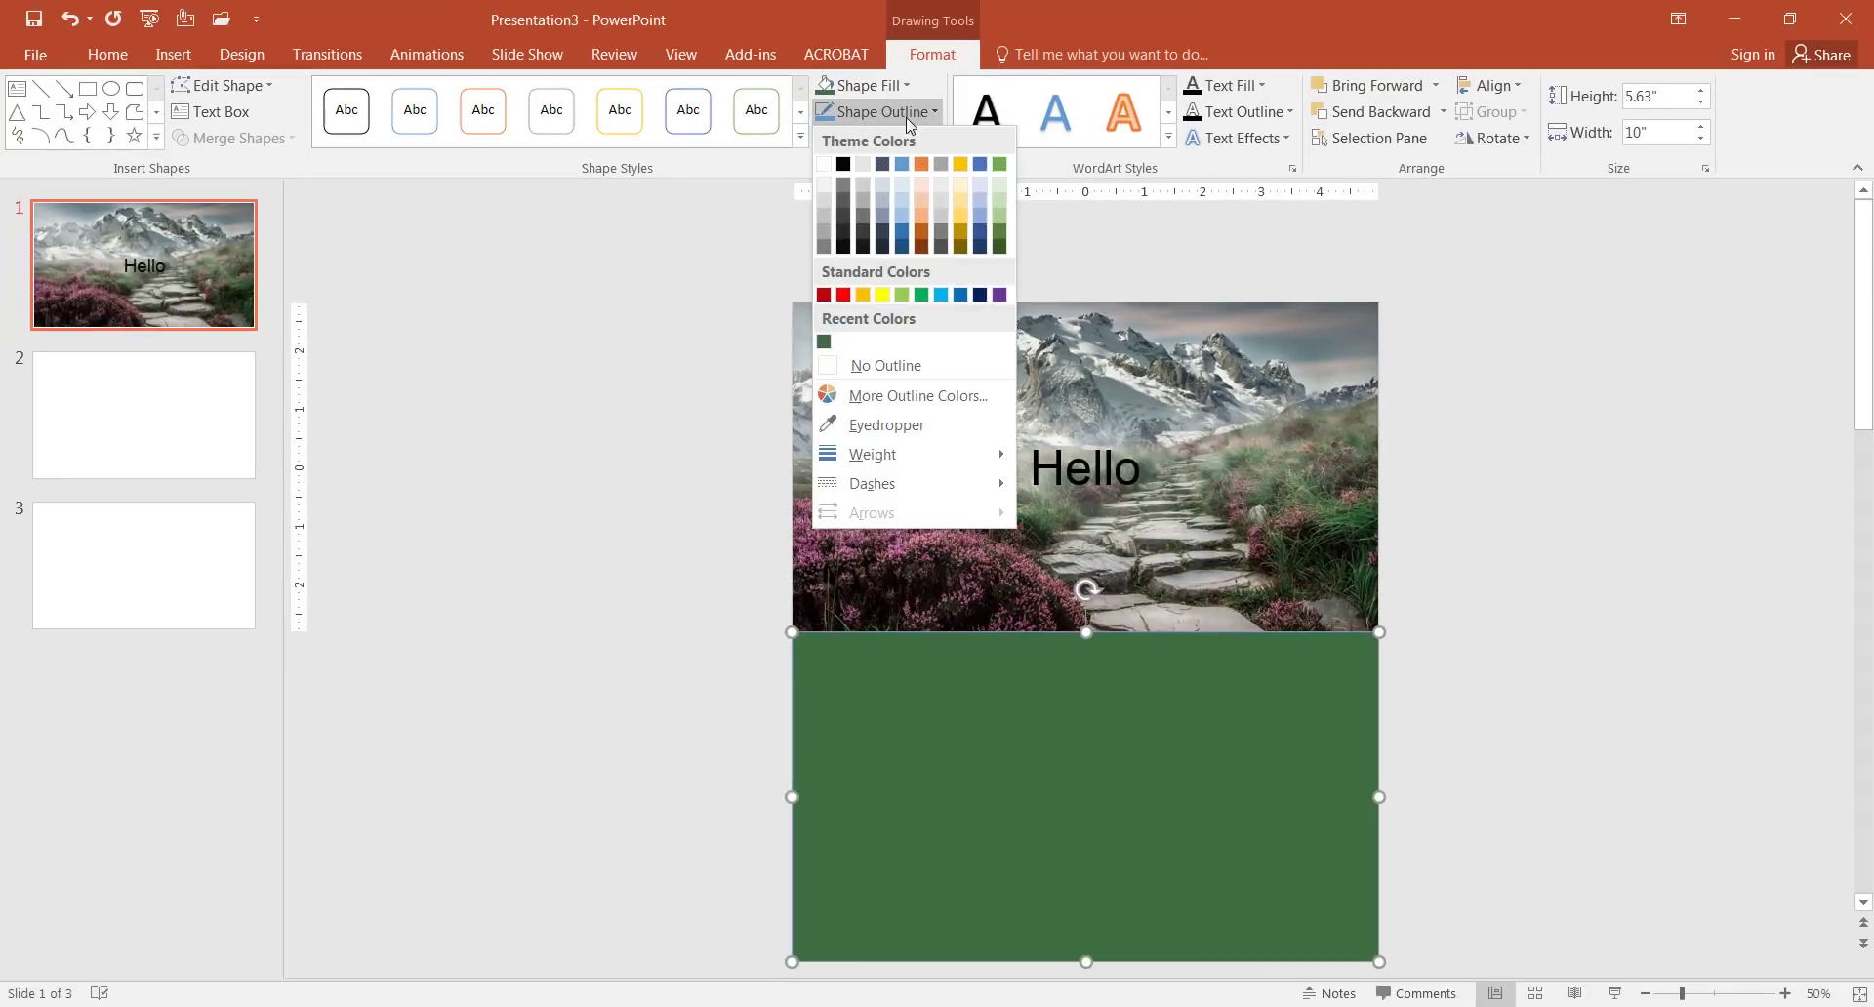
left_click(878, 367)
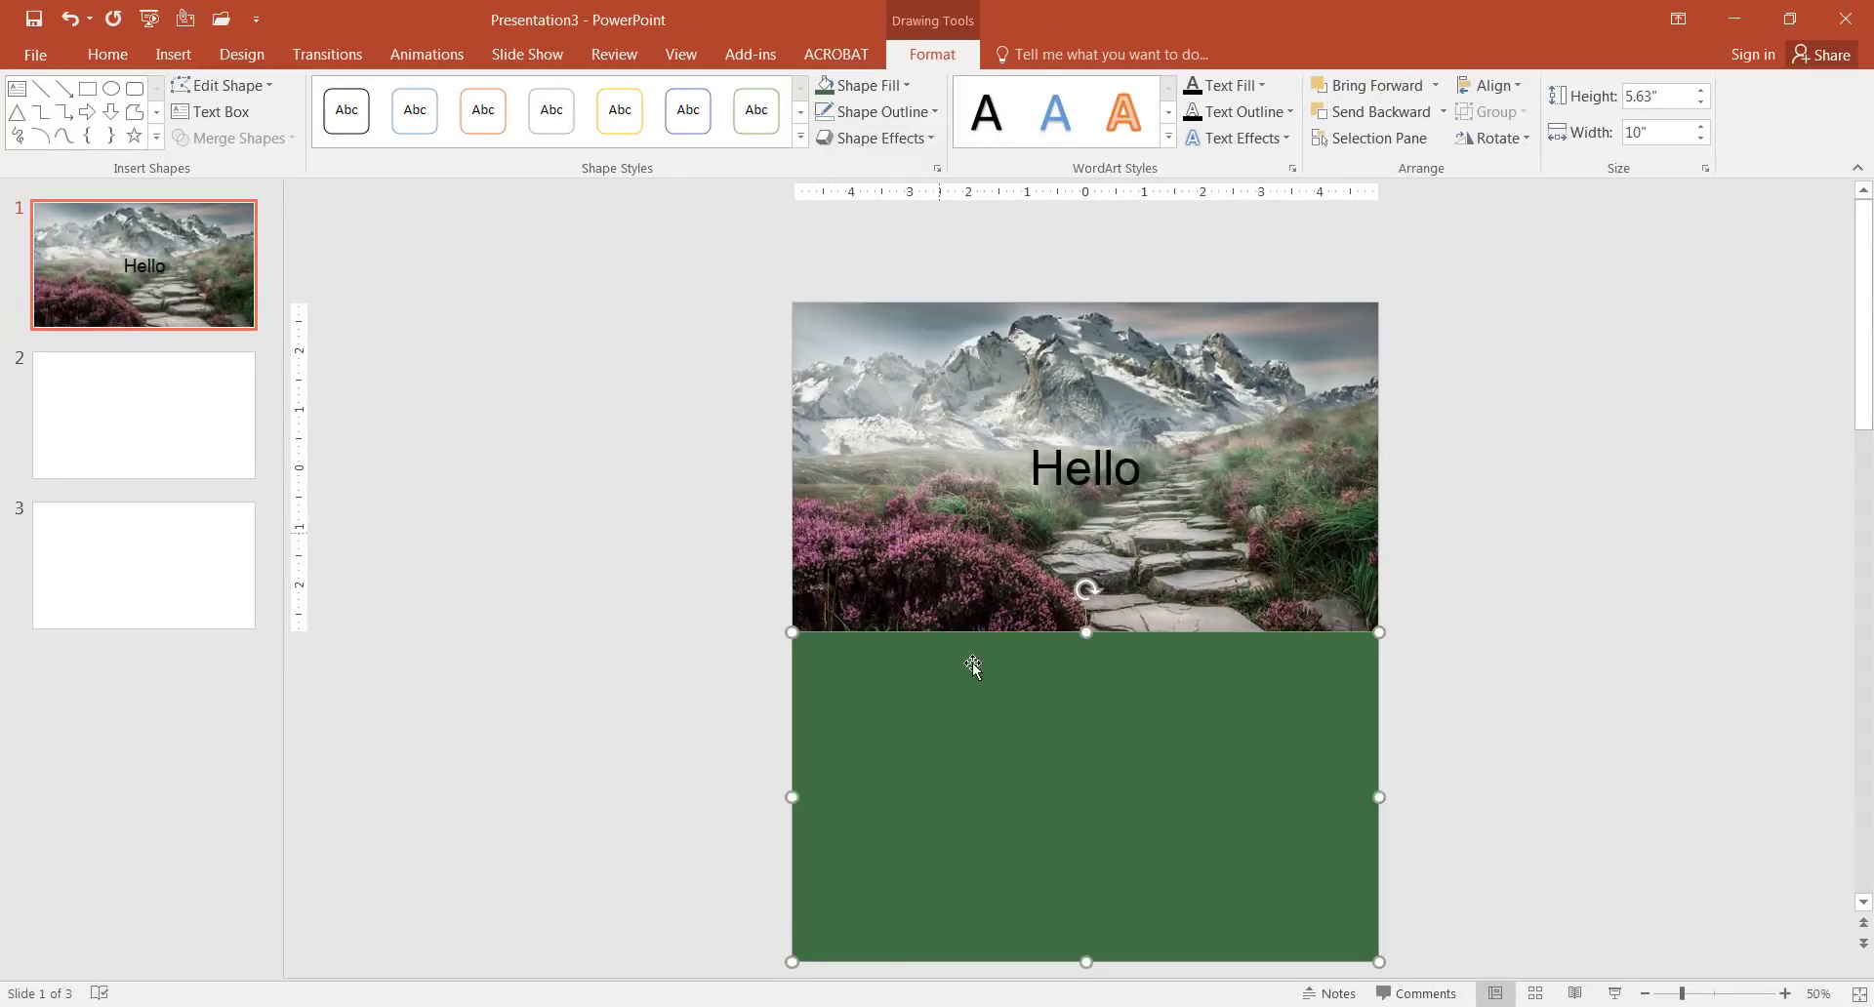
left_click(1451, 762)
left_click(1091, 473)
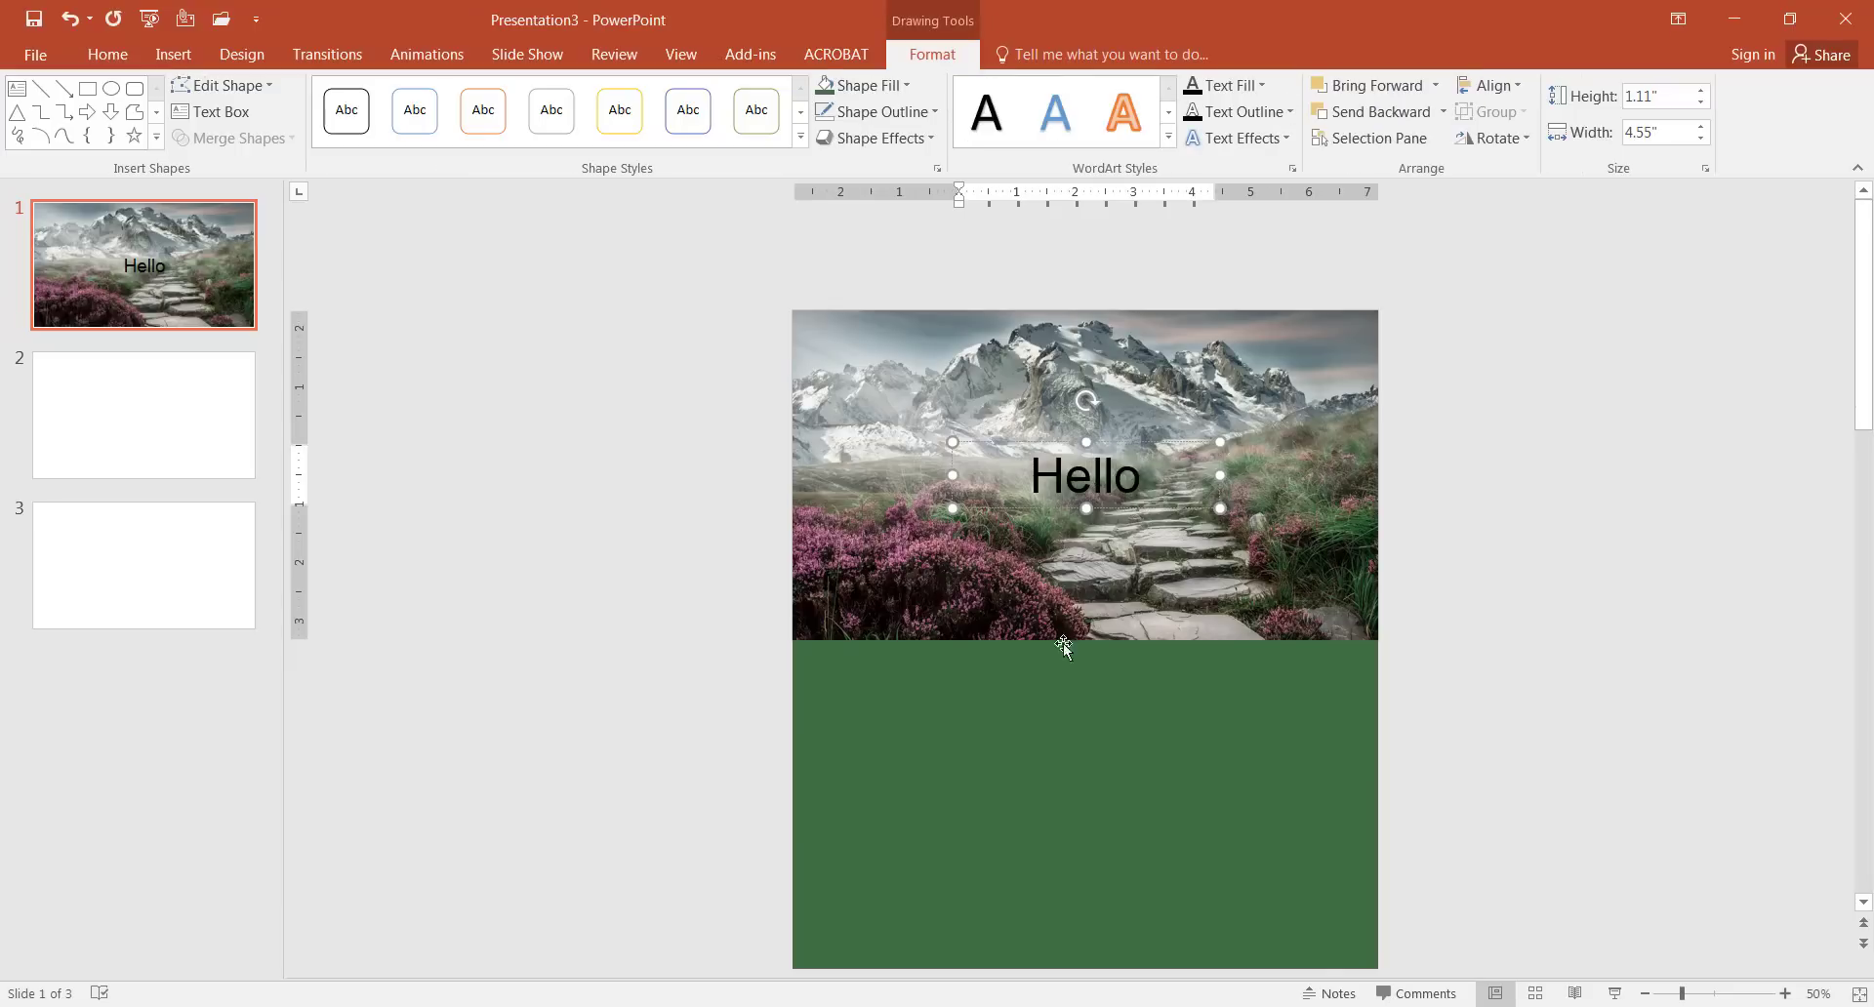
Duplicate the Hello text box with Ctrl+D and move the copy down onto the green rectangle
left_click(1120, 509)
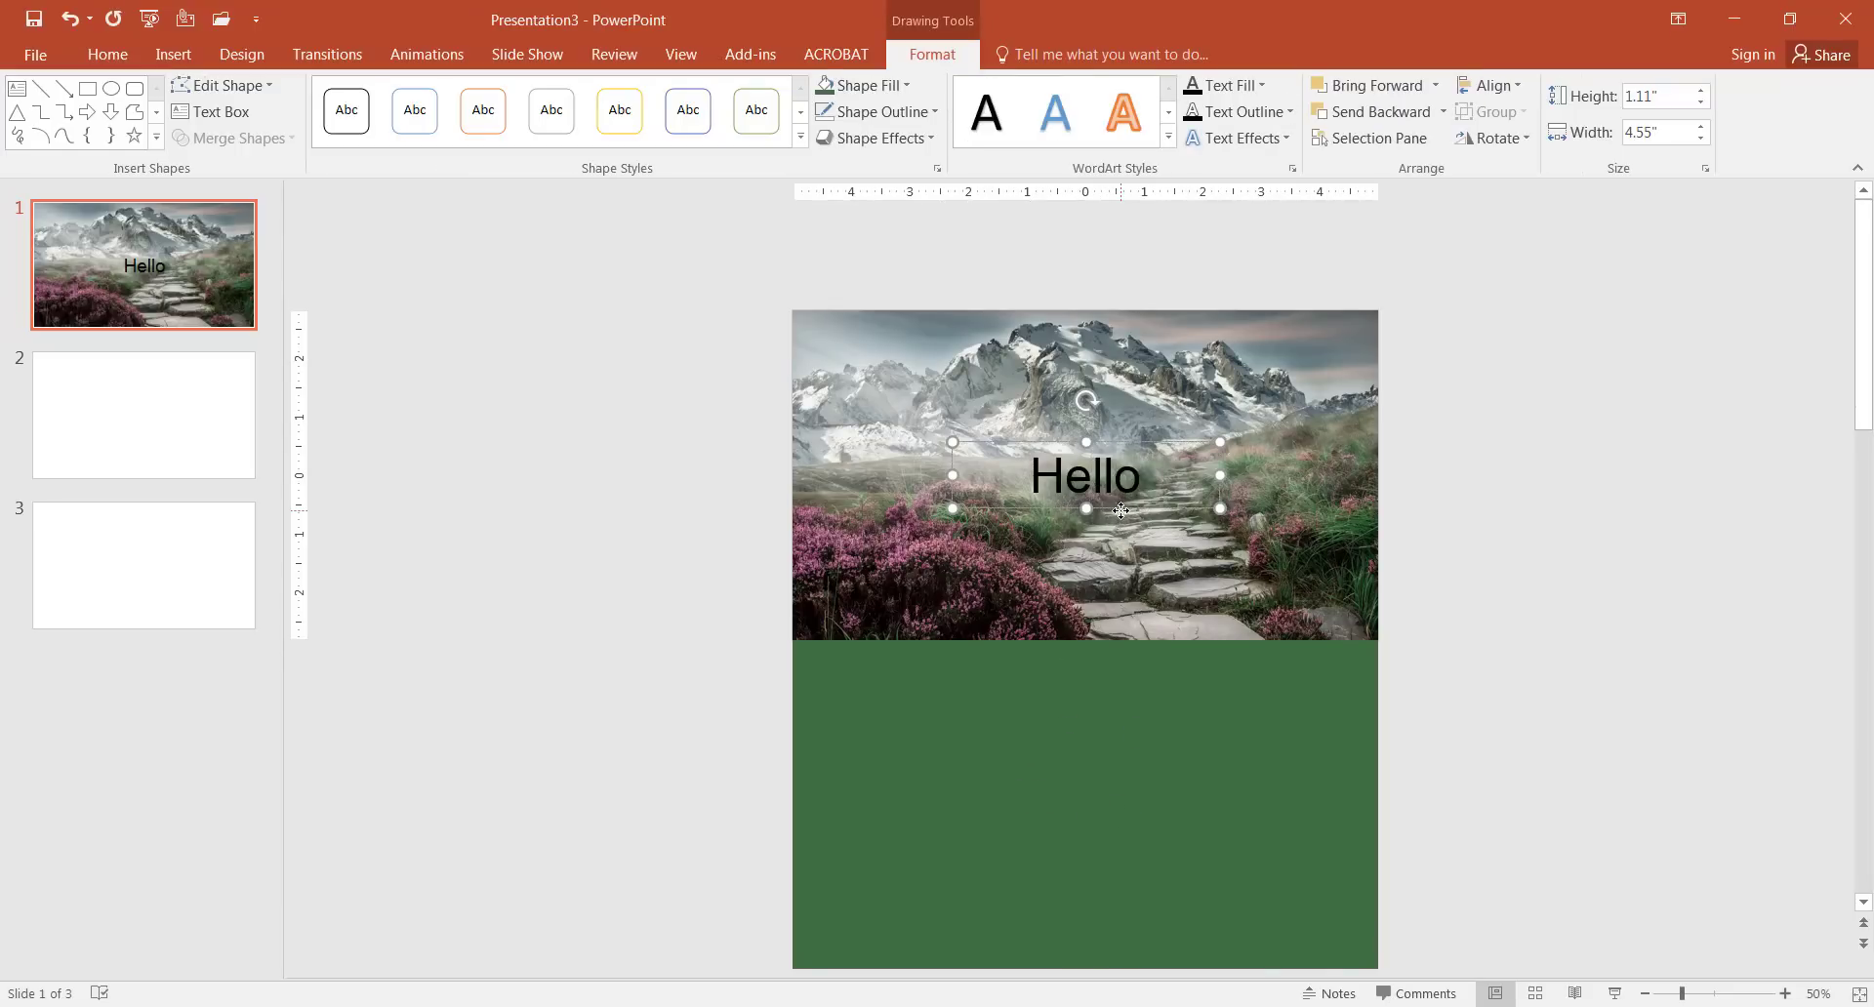
key("ctrl+d")
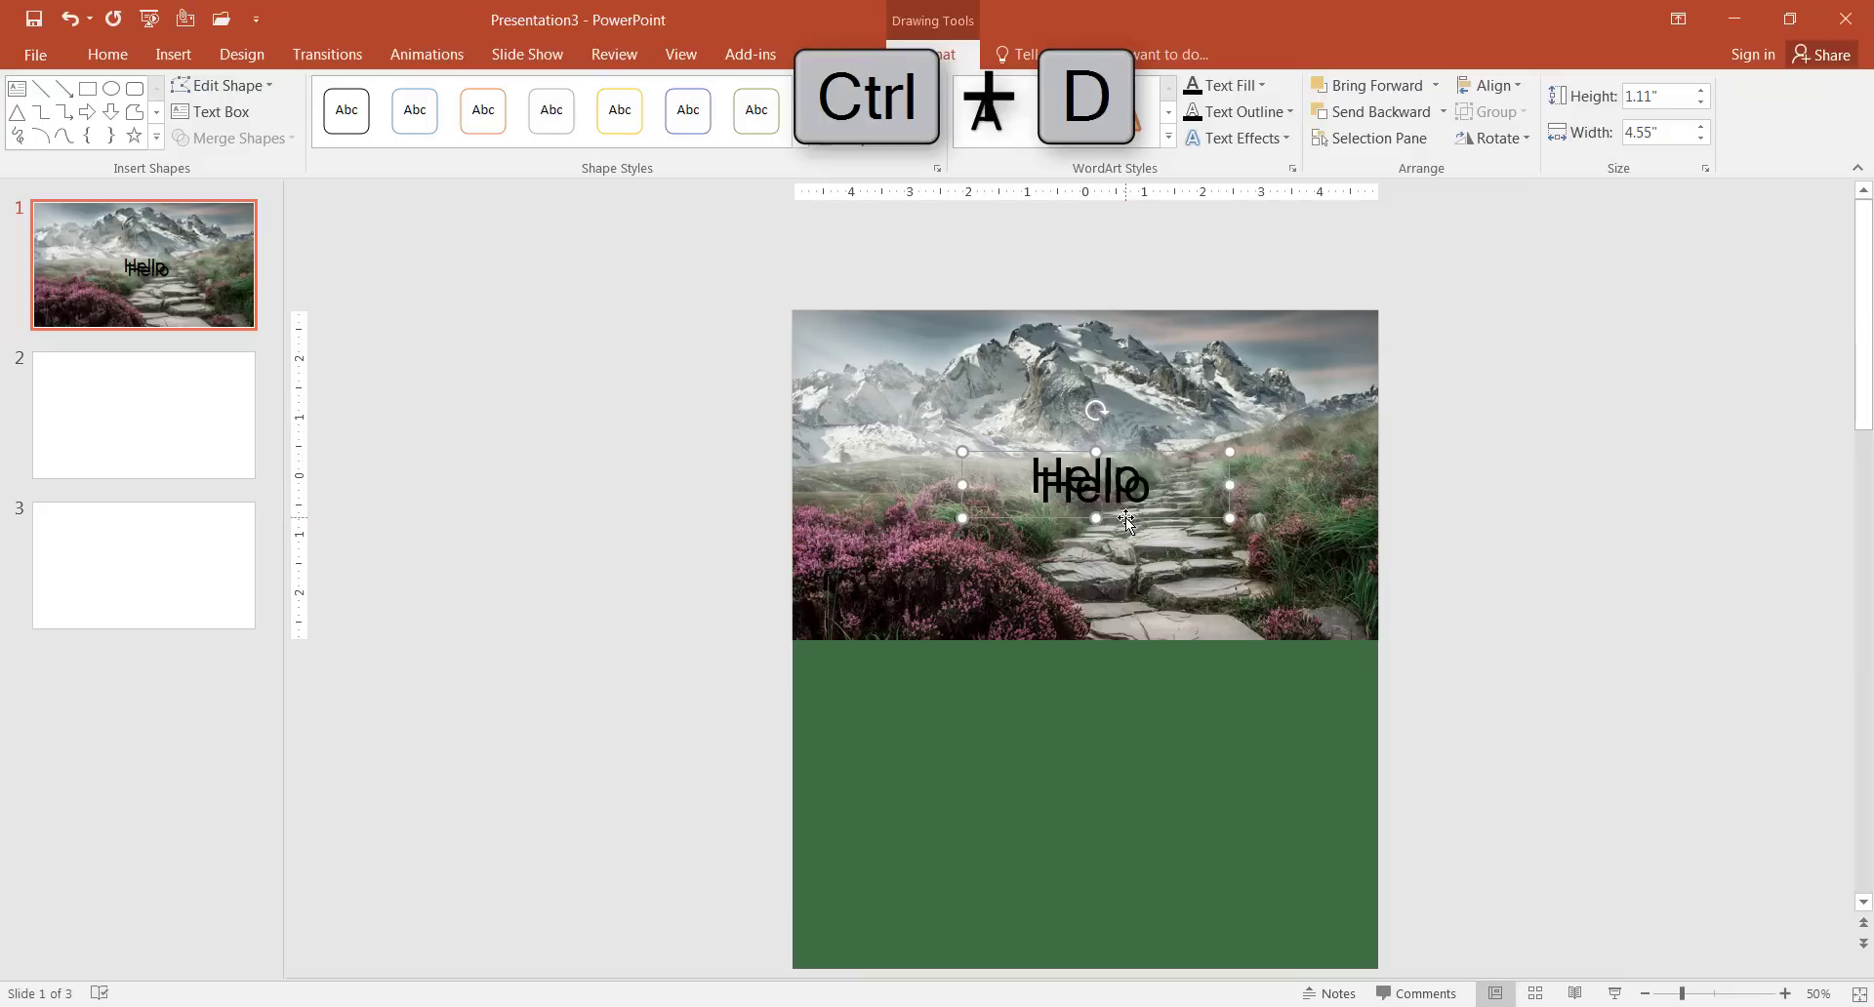
left_click_drag(1125, 520, 1109, 809)
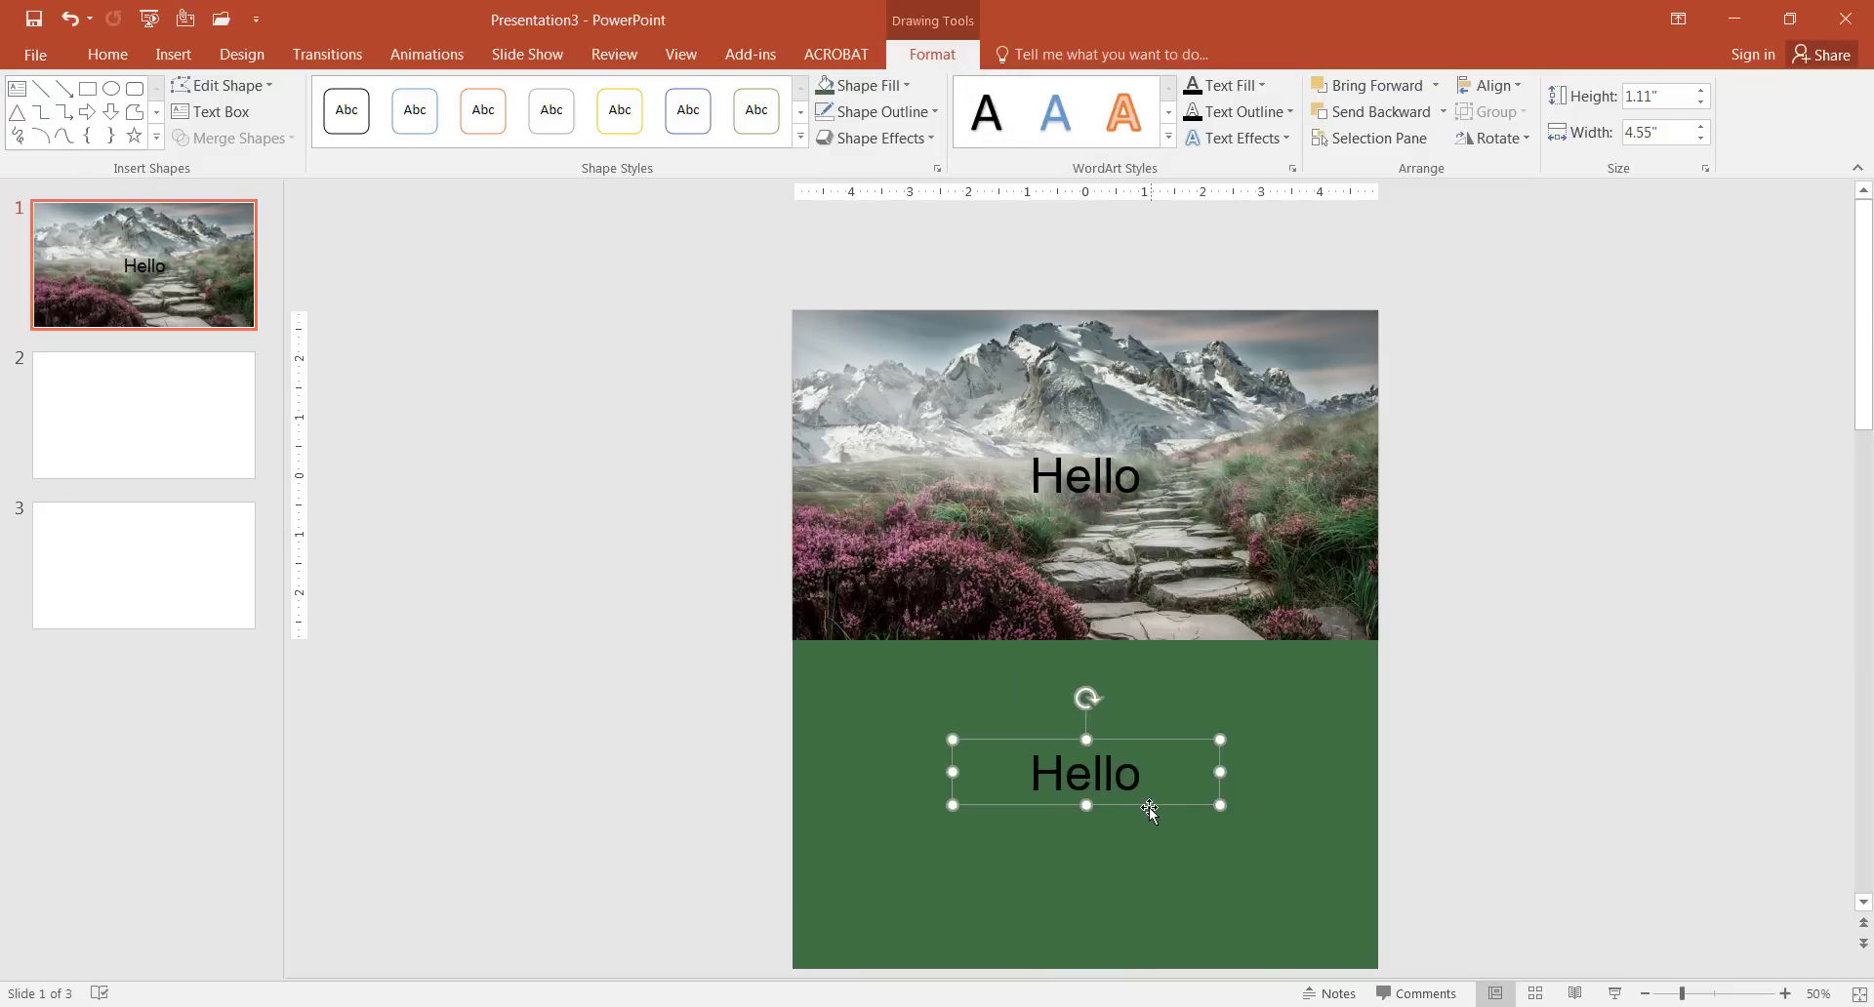
left_click_drag(1147, 812, 1147, 846)
Replace the copy's text 'Hello' with 'Bye'
left_click(1088, 811)
double_click(1089, 811)
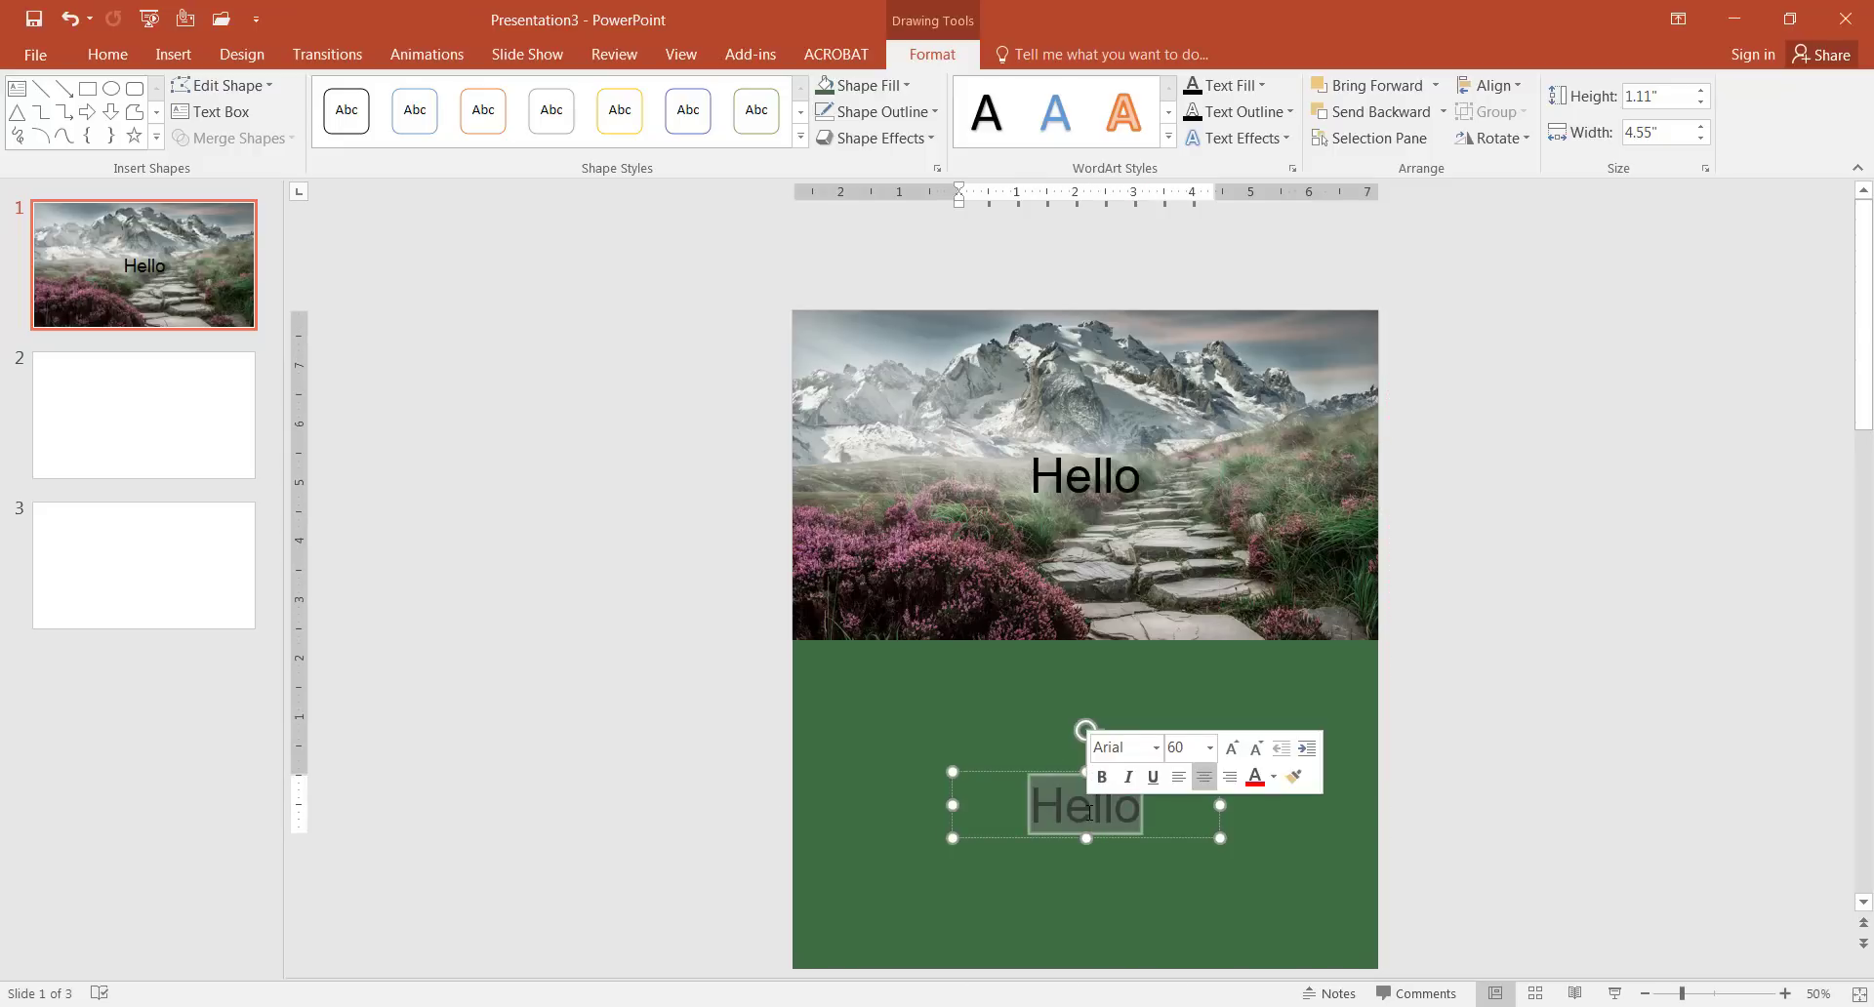
type("Bye")
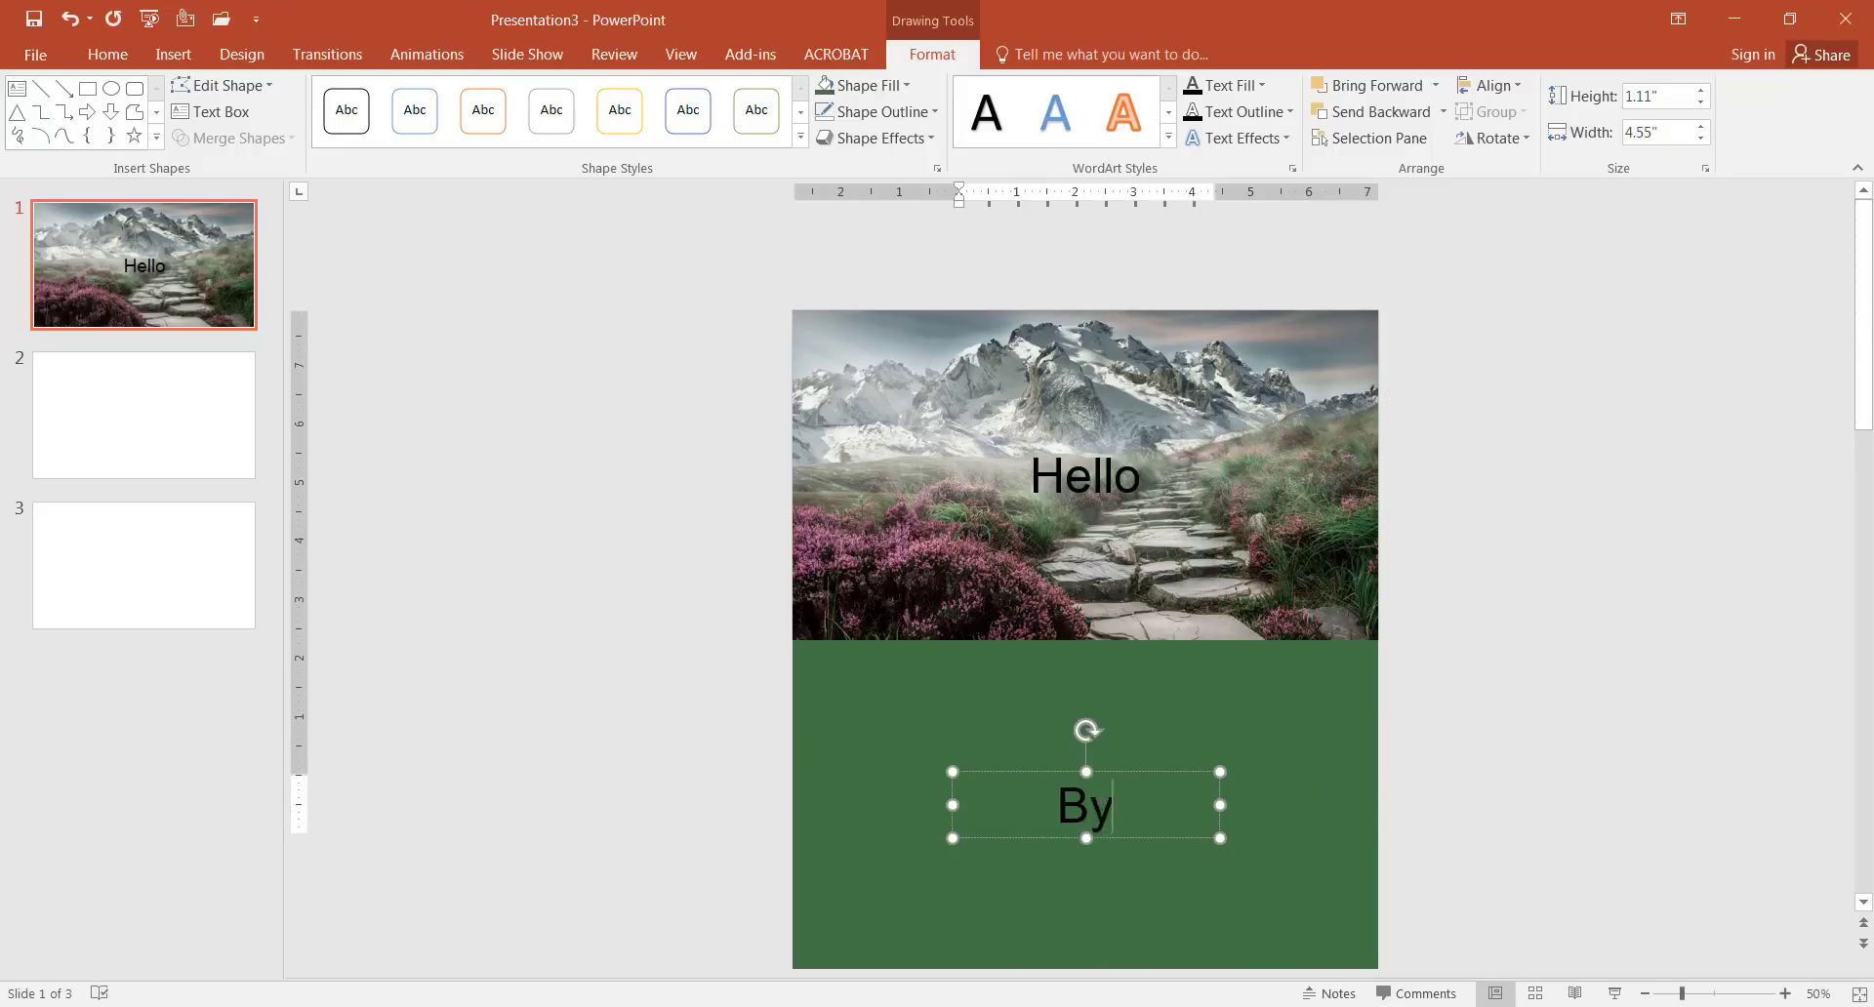
left_click(1140, 776)
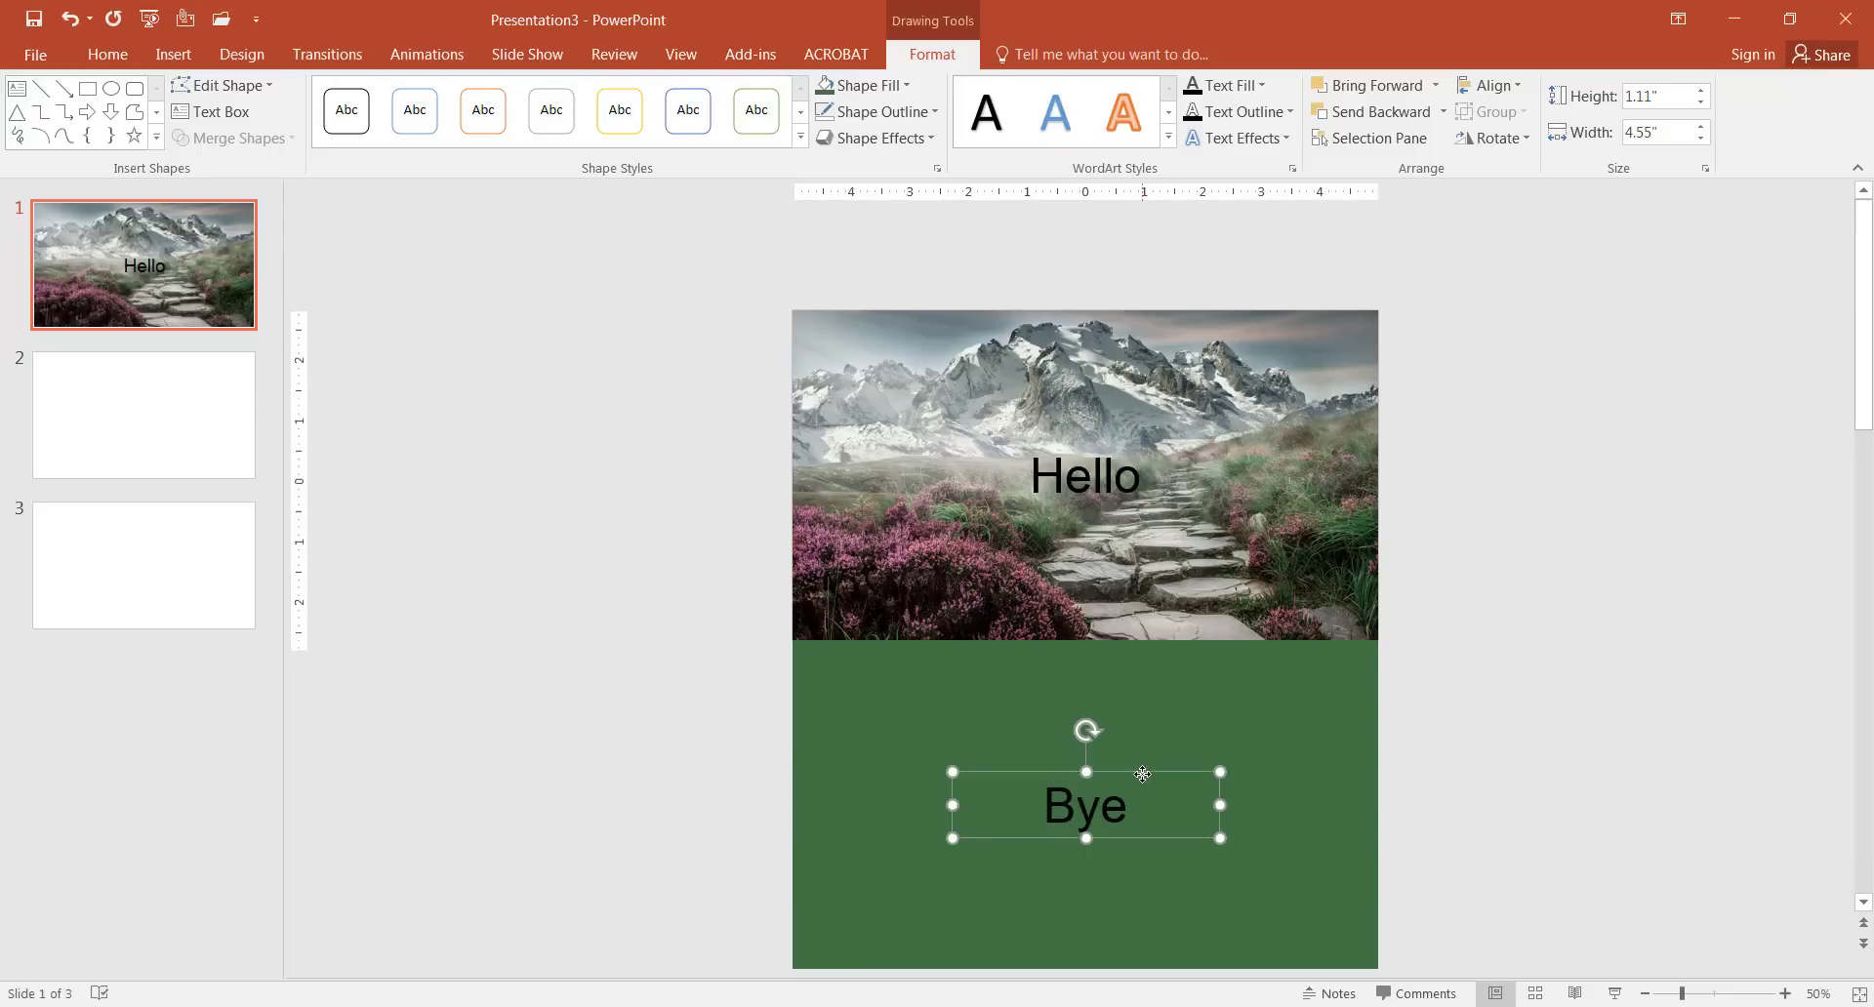
Undo a slide-relative vertical alignment, then vertically center Bye within the green rectangle
left_click(1490, 86)
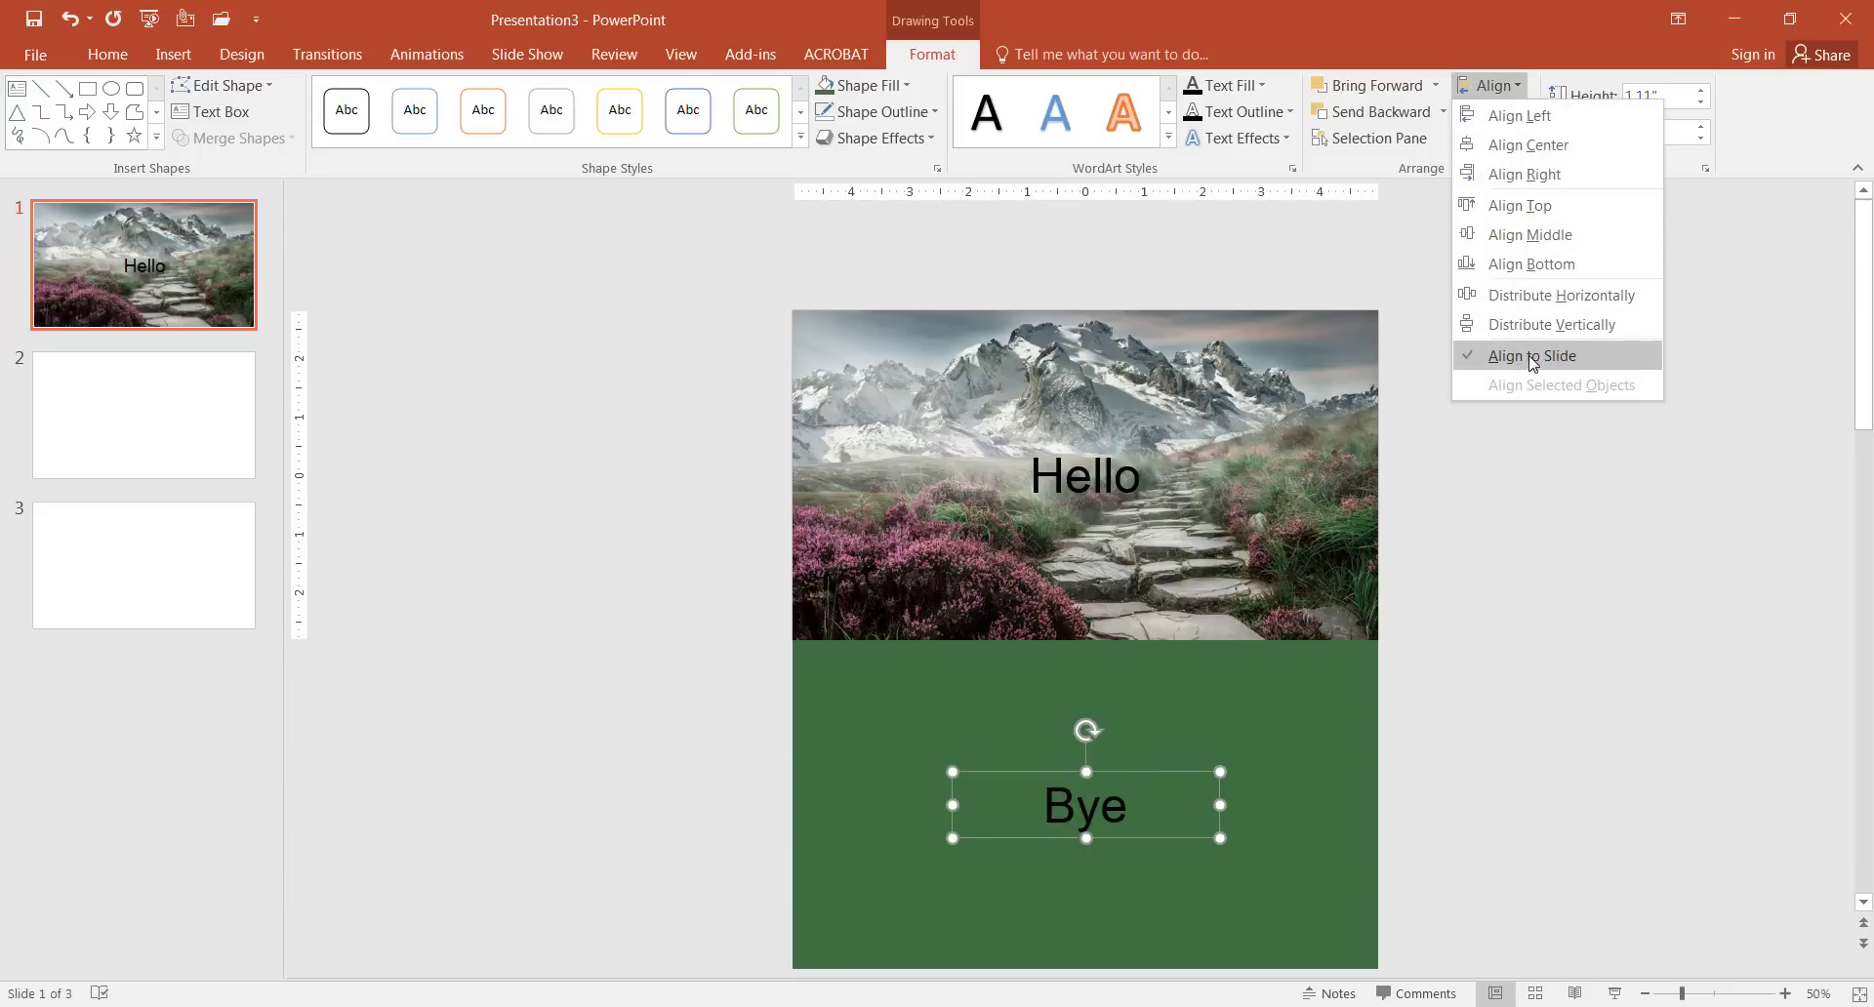
left_click(1535, 241)
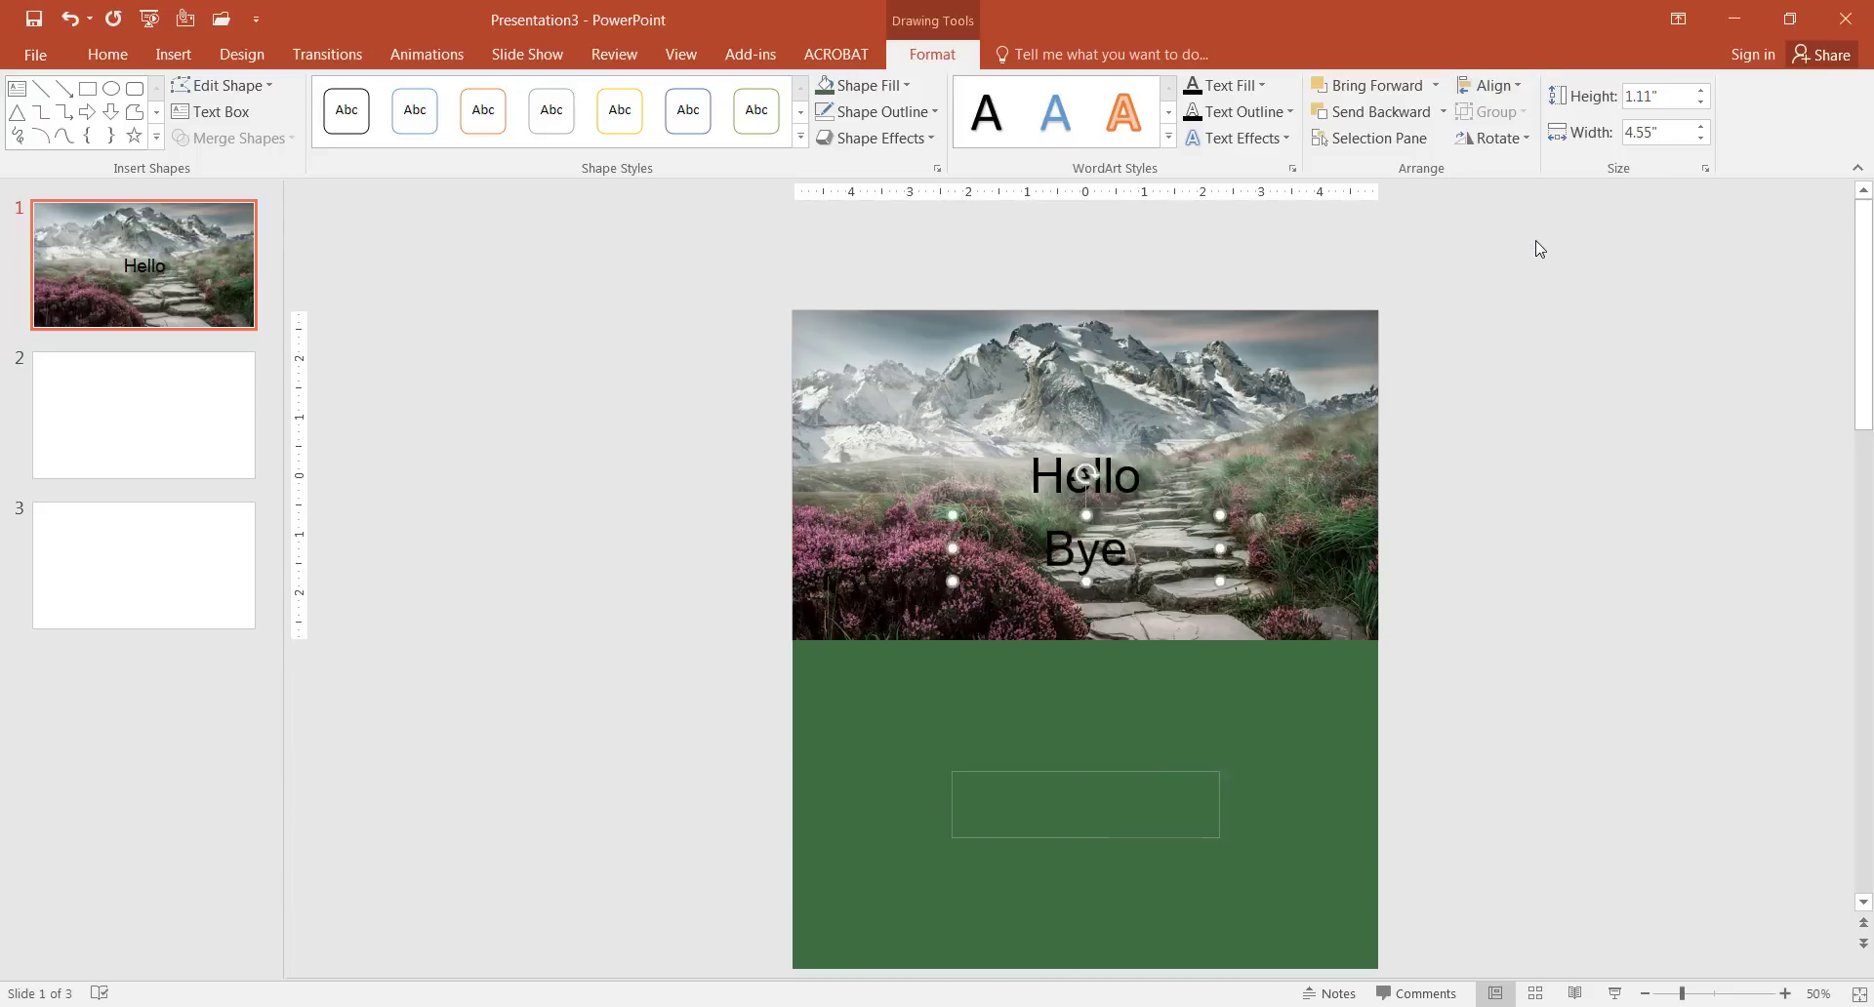
key("ctrl+z")
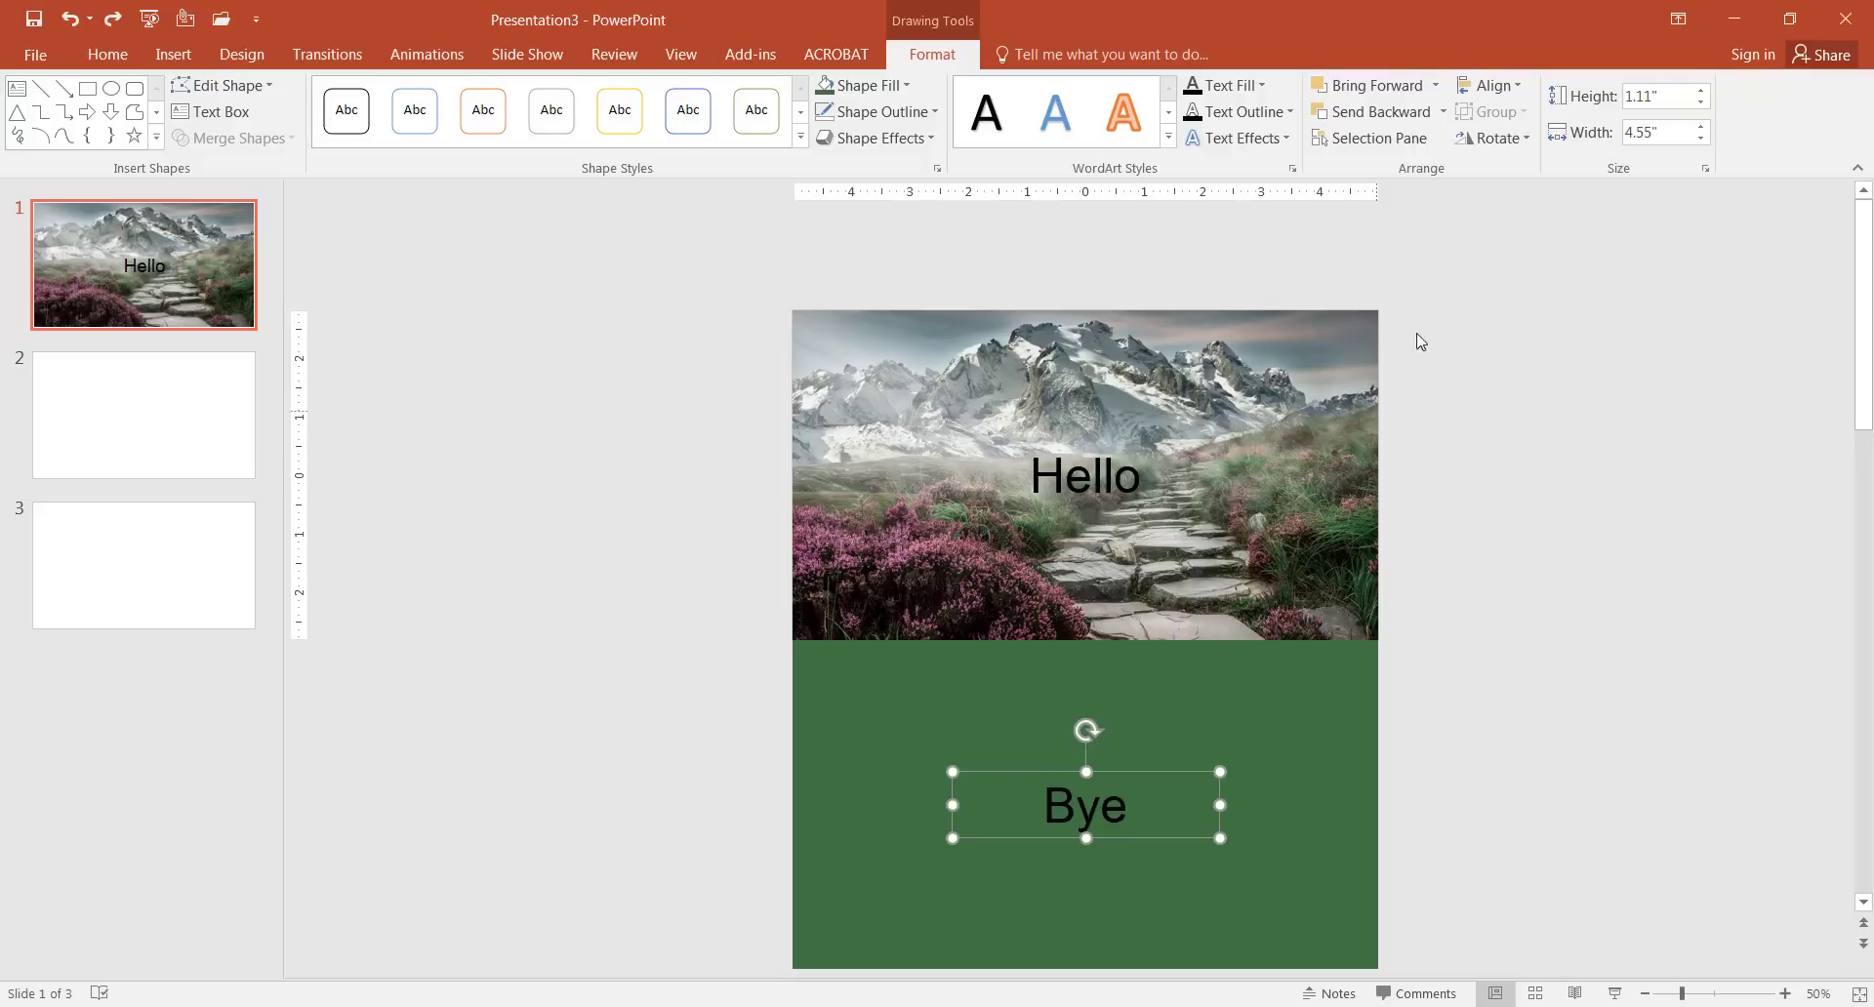
left_click(1302, 678)
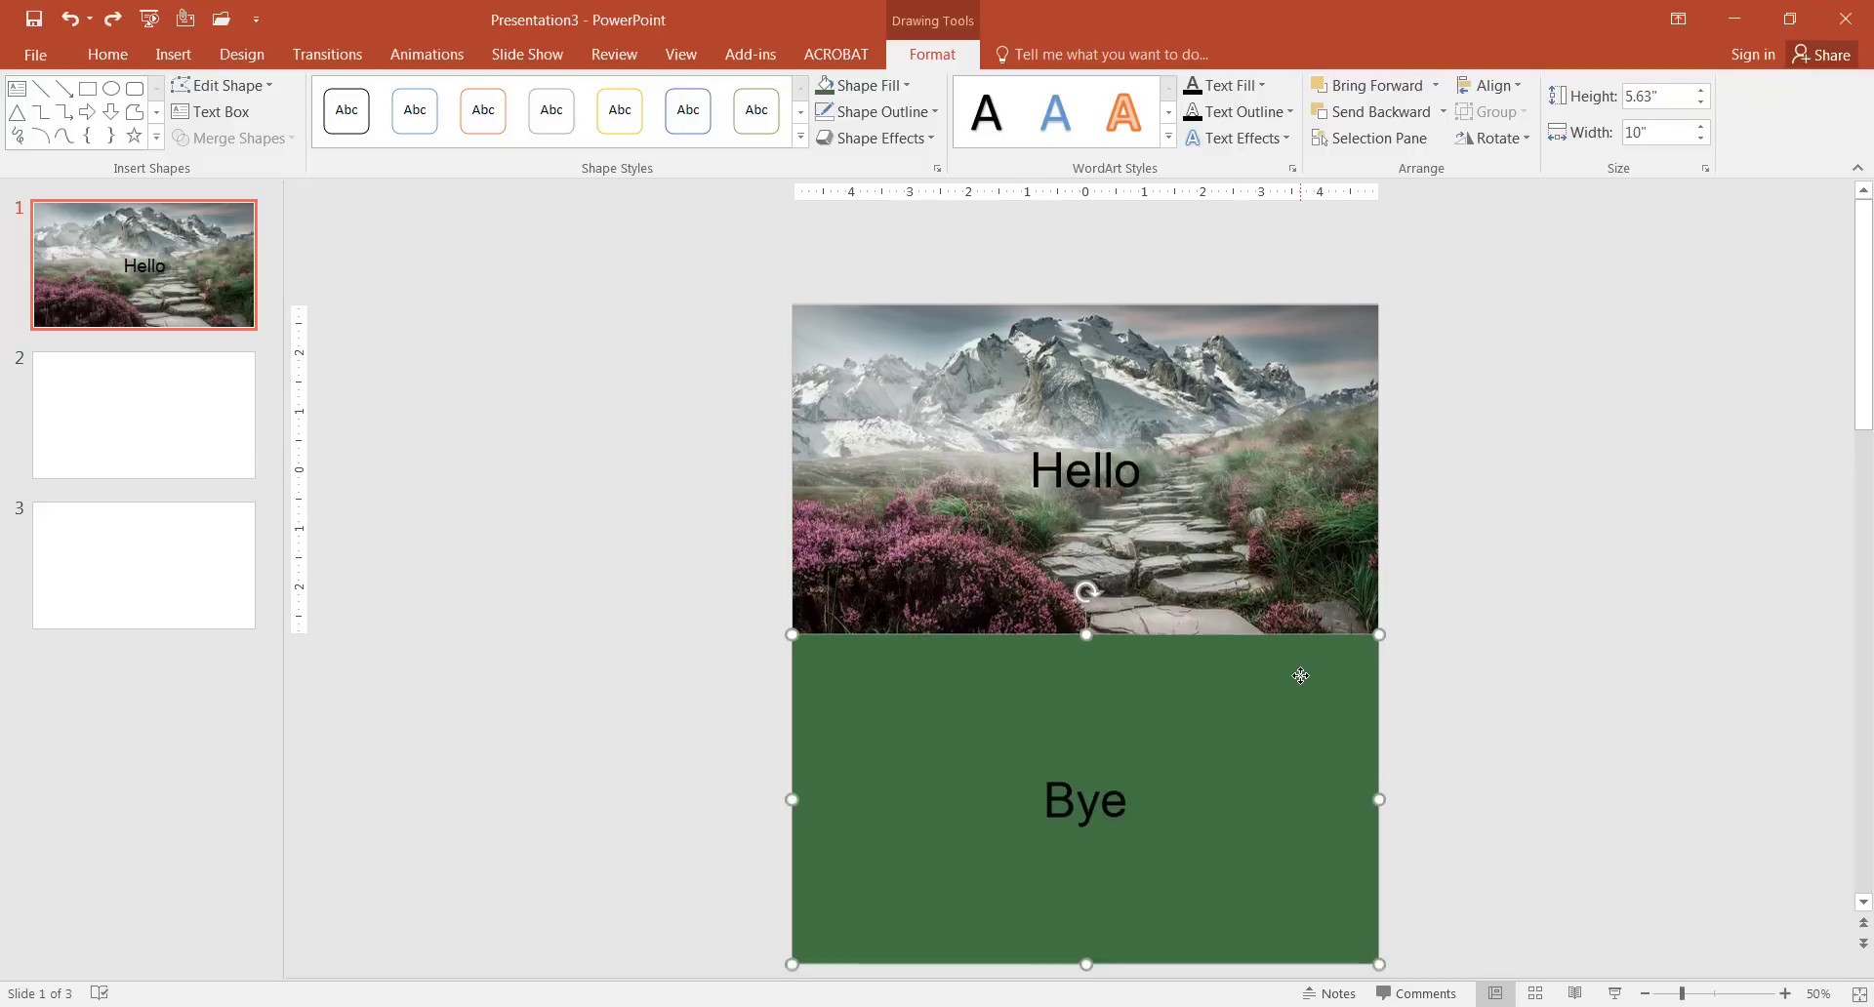
left_click(1122, 786, "shift")
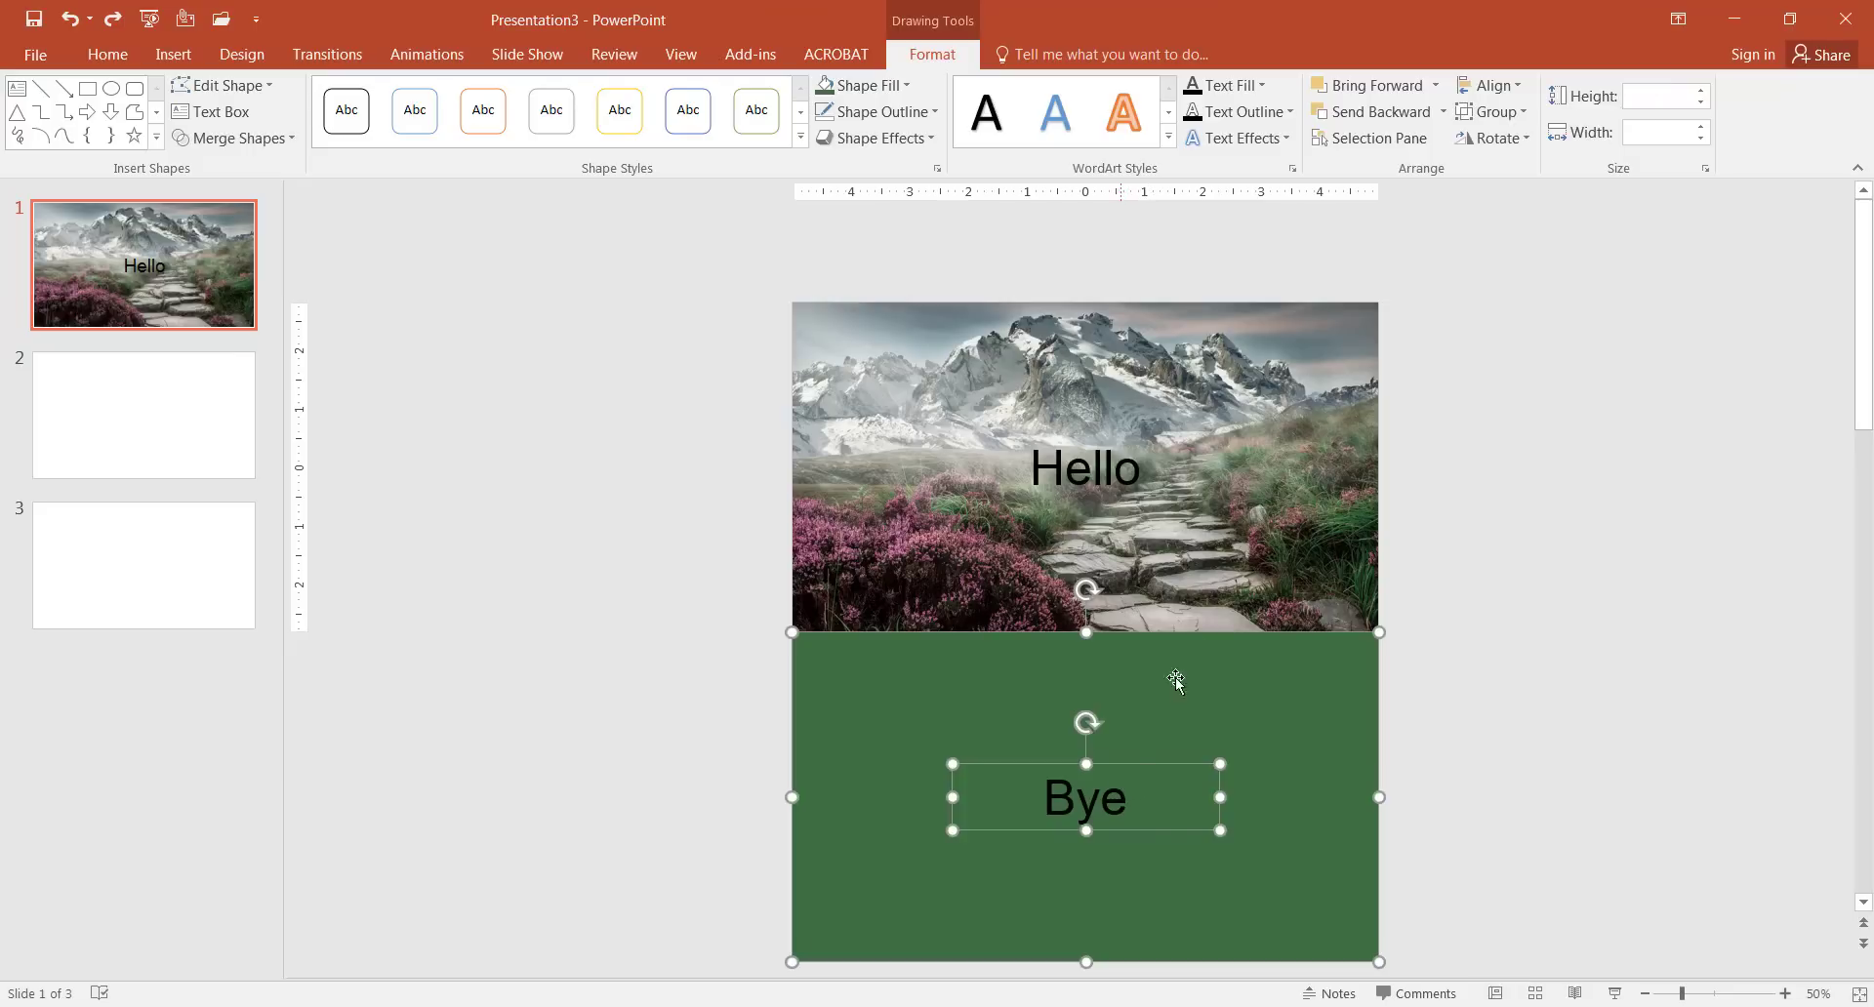
left_click(1520, 88)
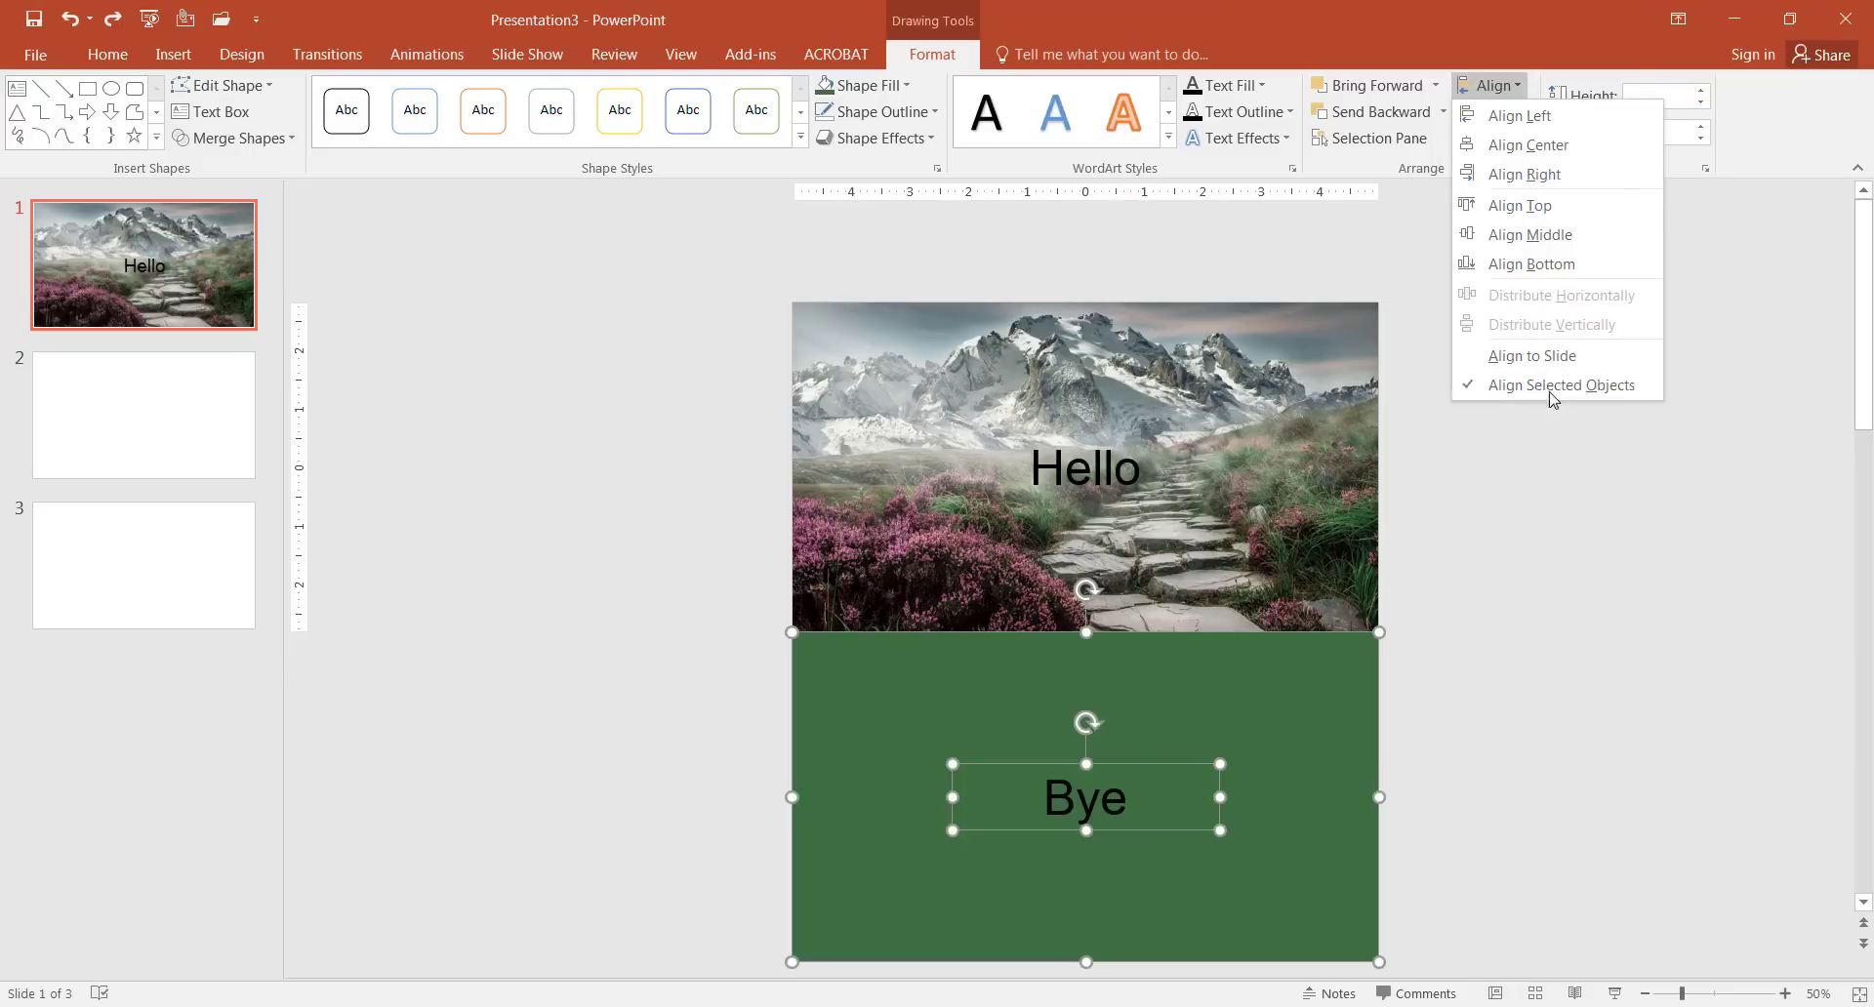
left_click(1561, 243)
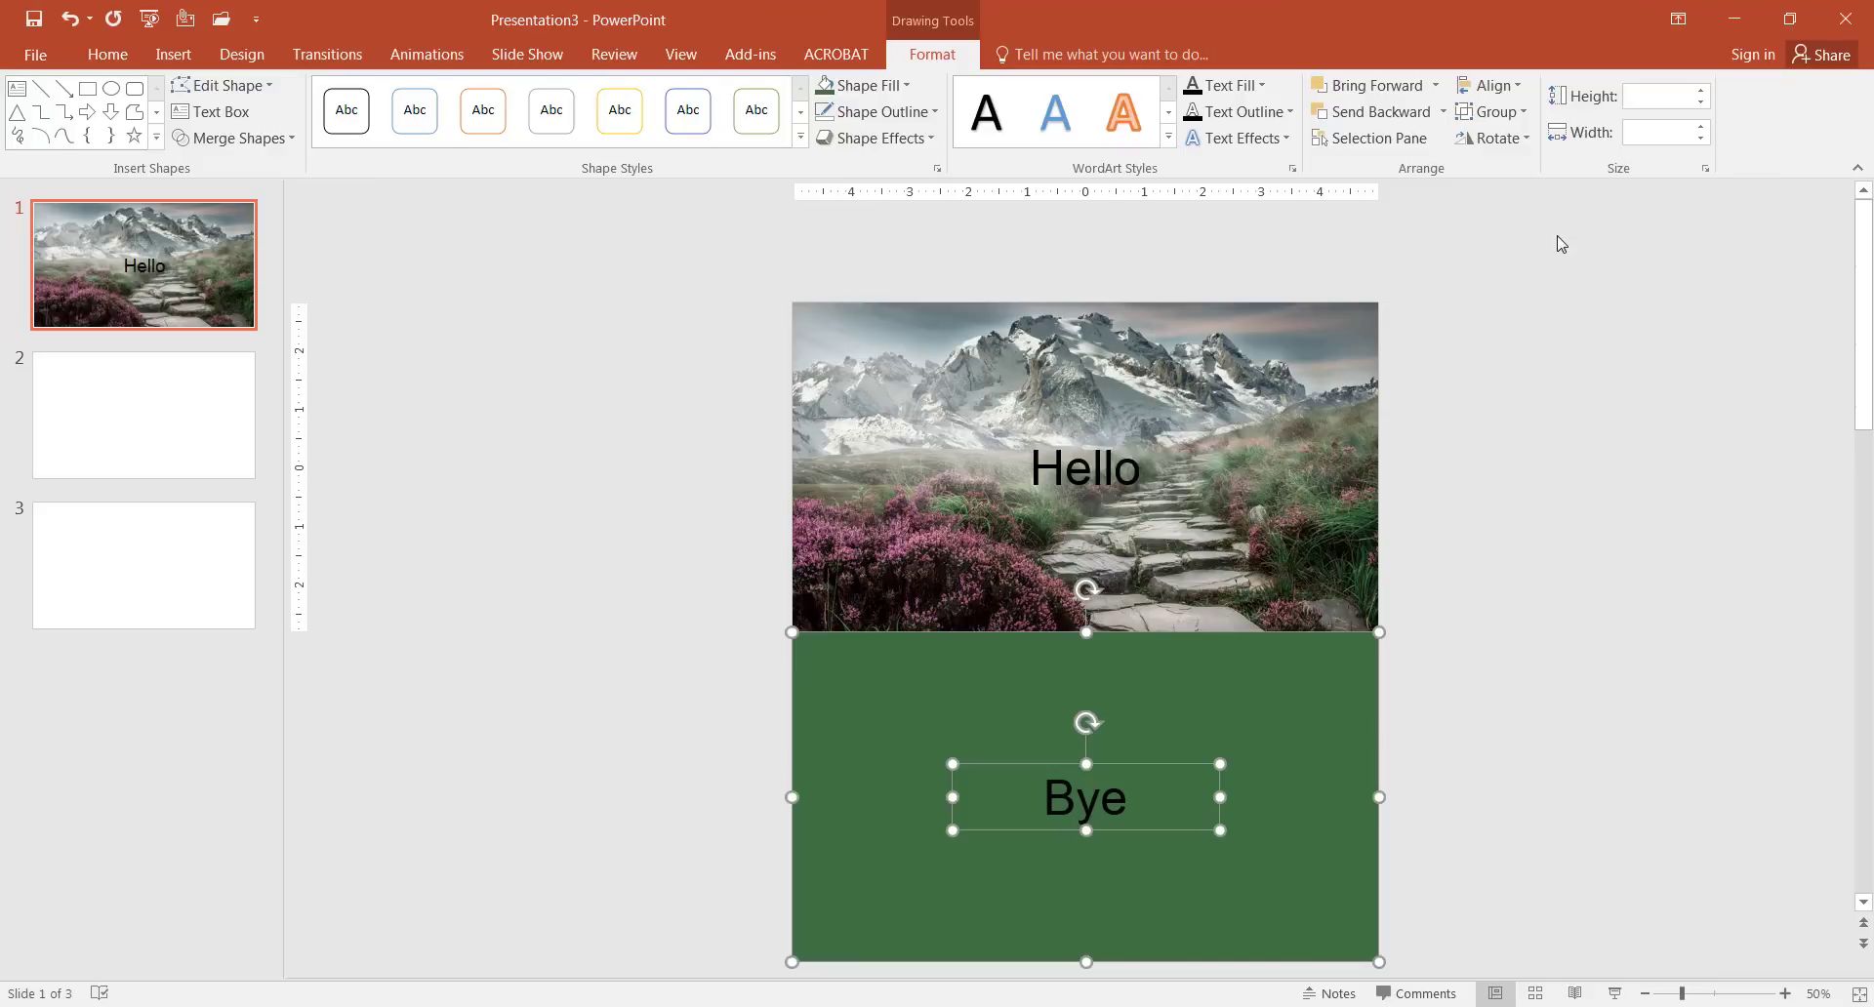
Drag the Bye text box up and to the right inside the green rectangle
left_click(1520, 88)
left_click(1542, 143)
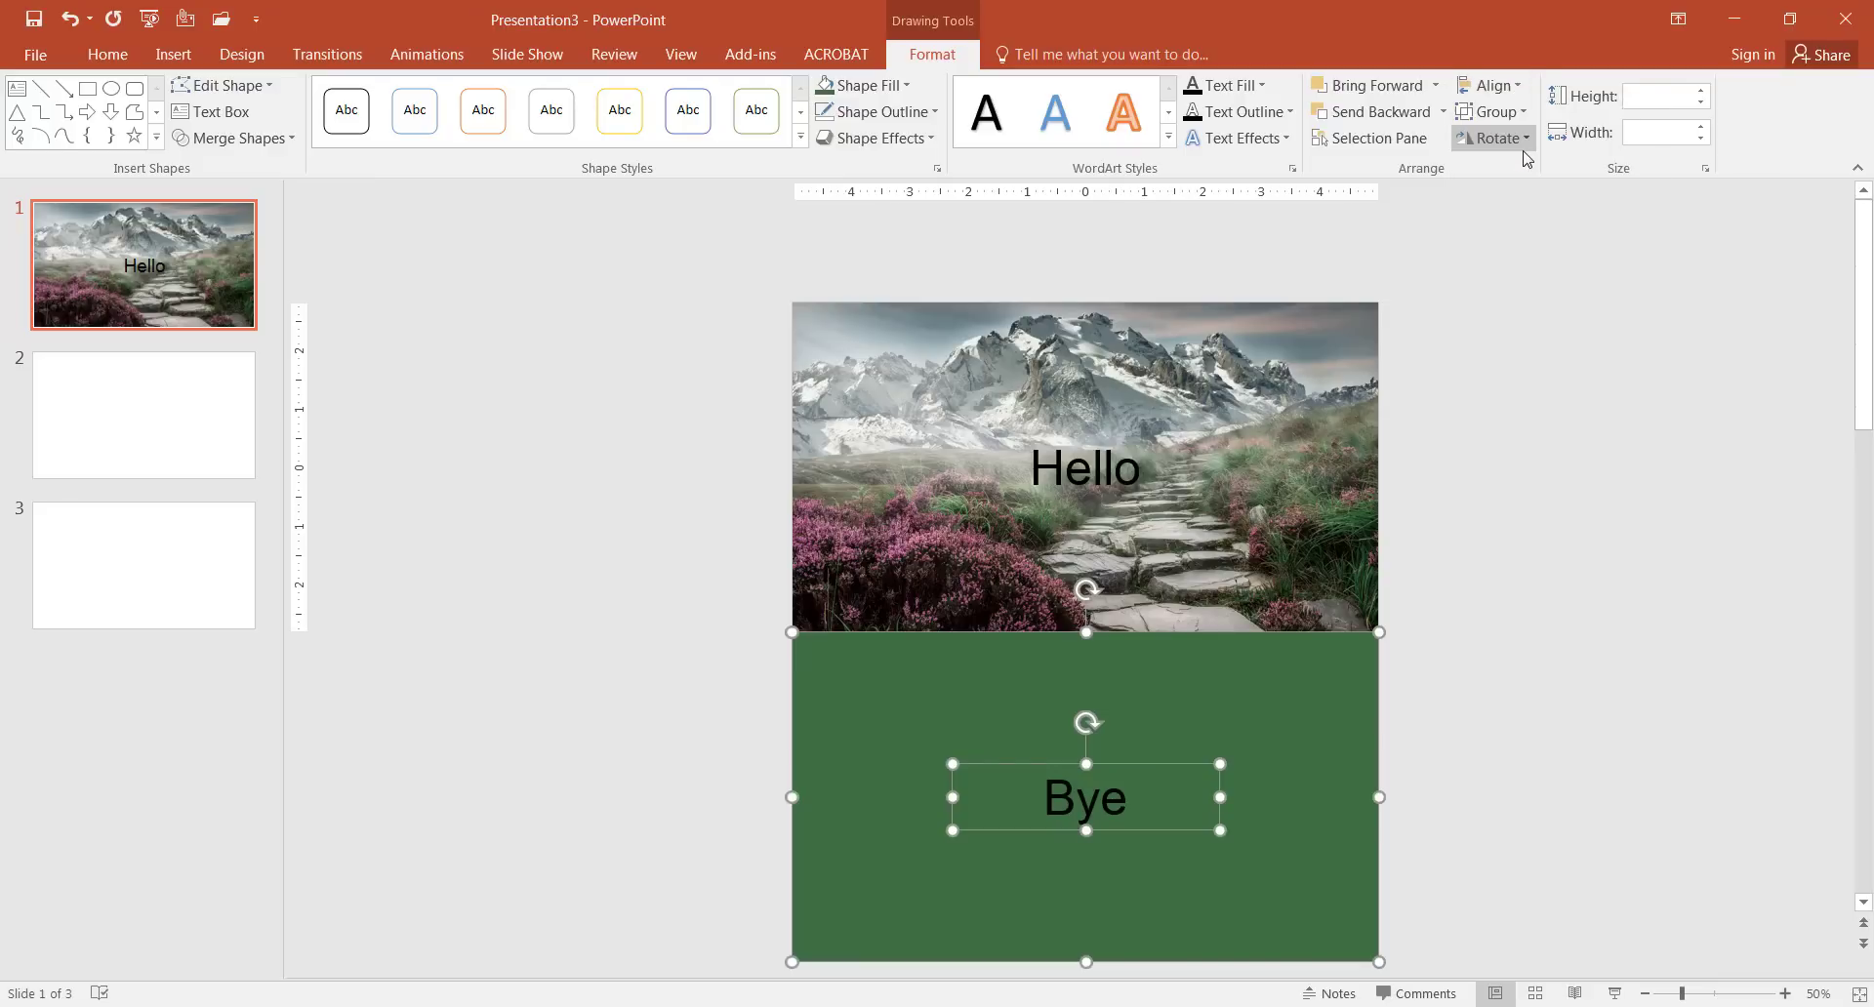
left_click(1519, 590)
left_click(1129, 815)
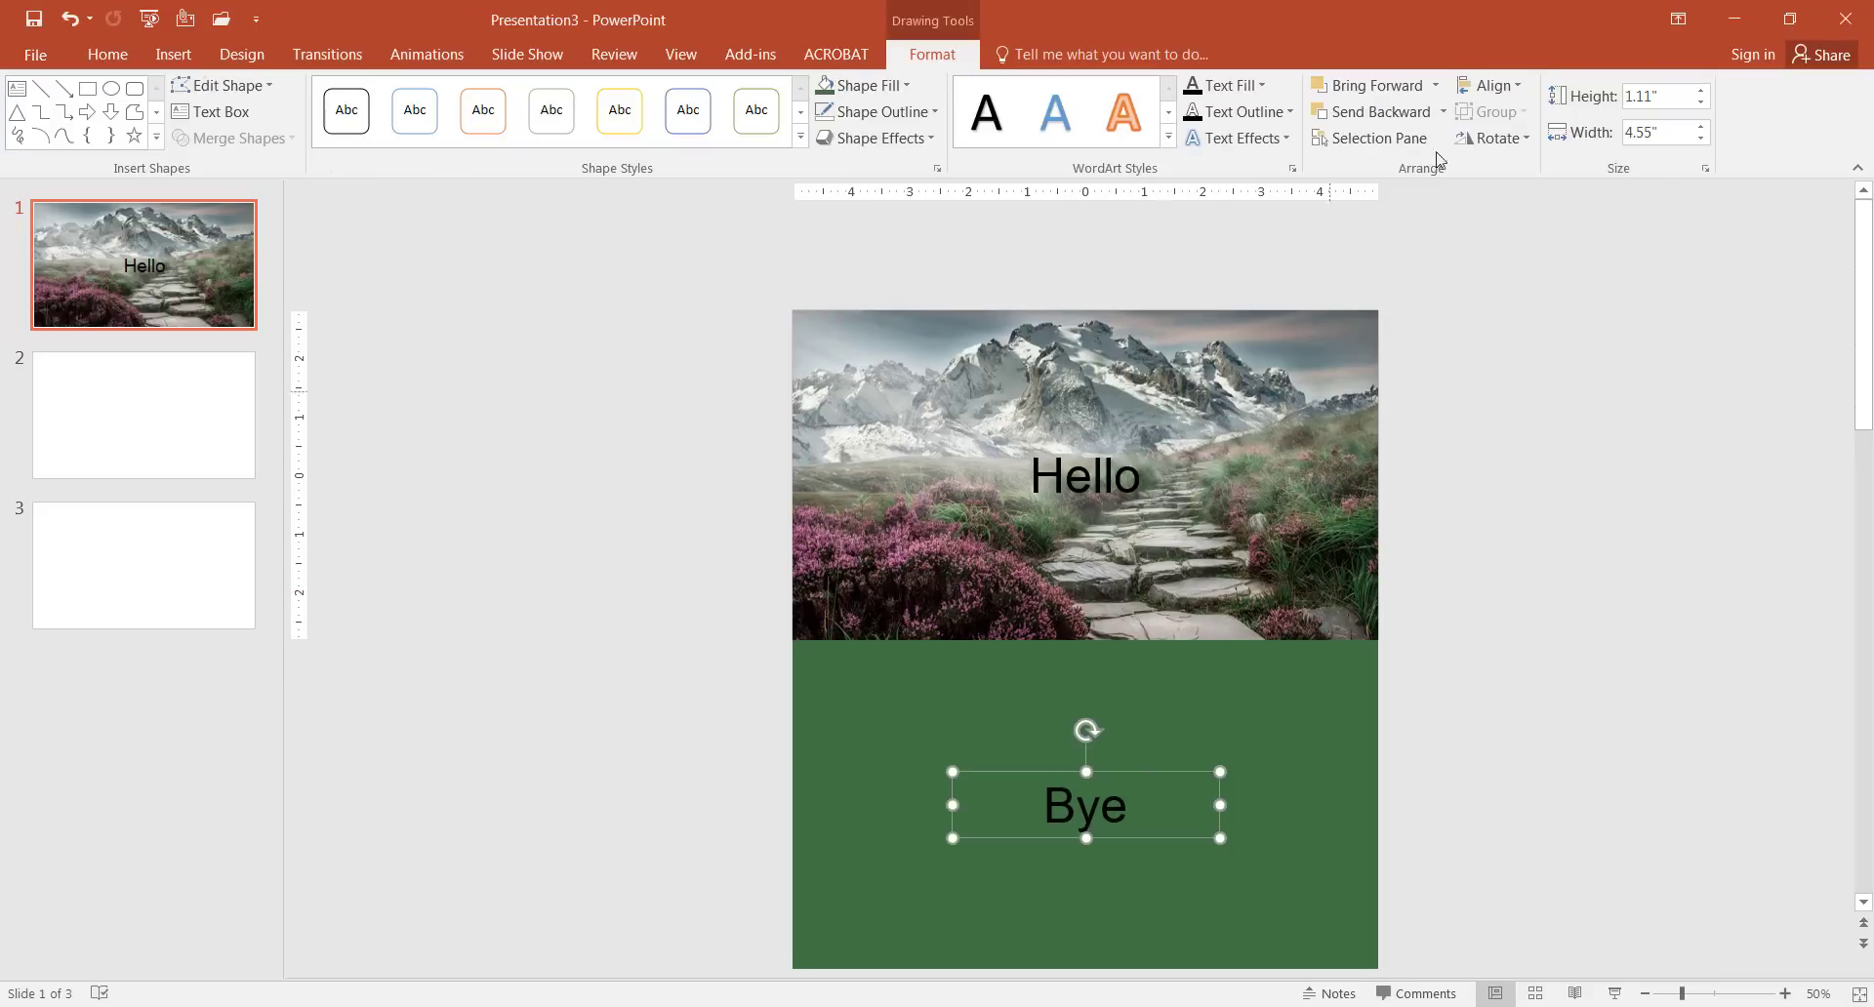
left_click(1489, 85)
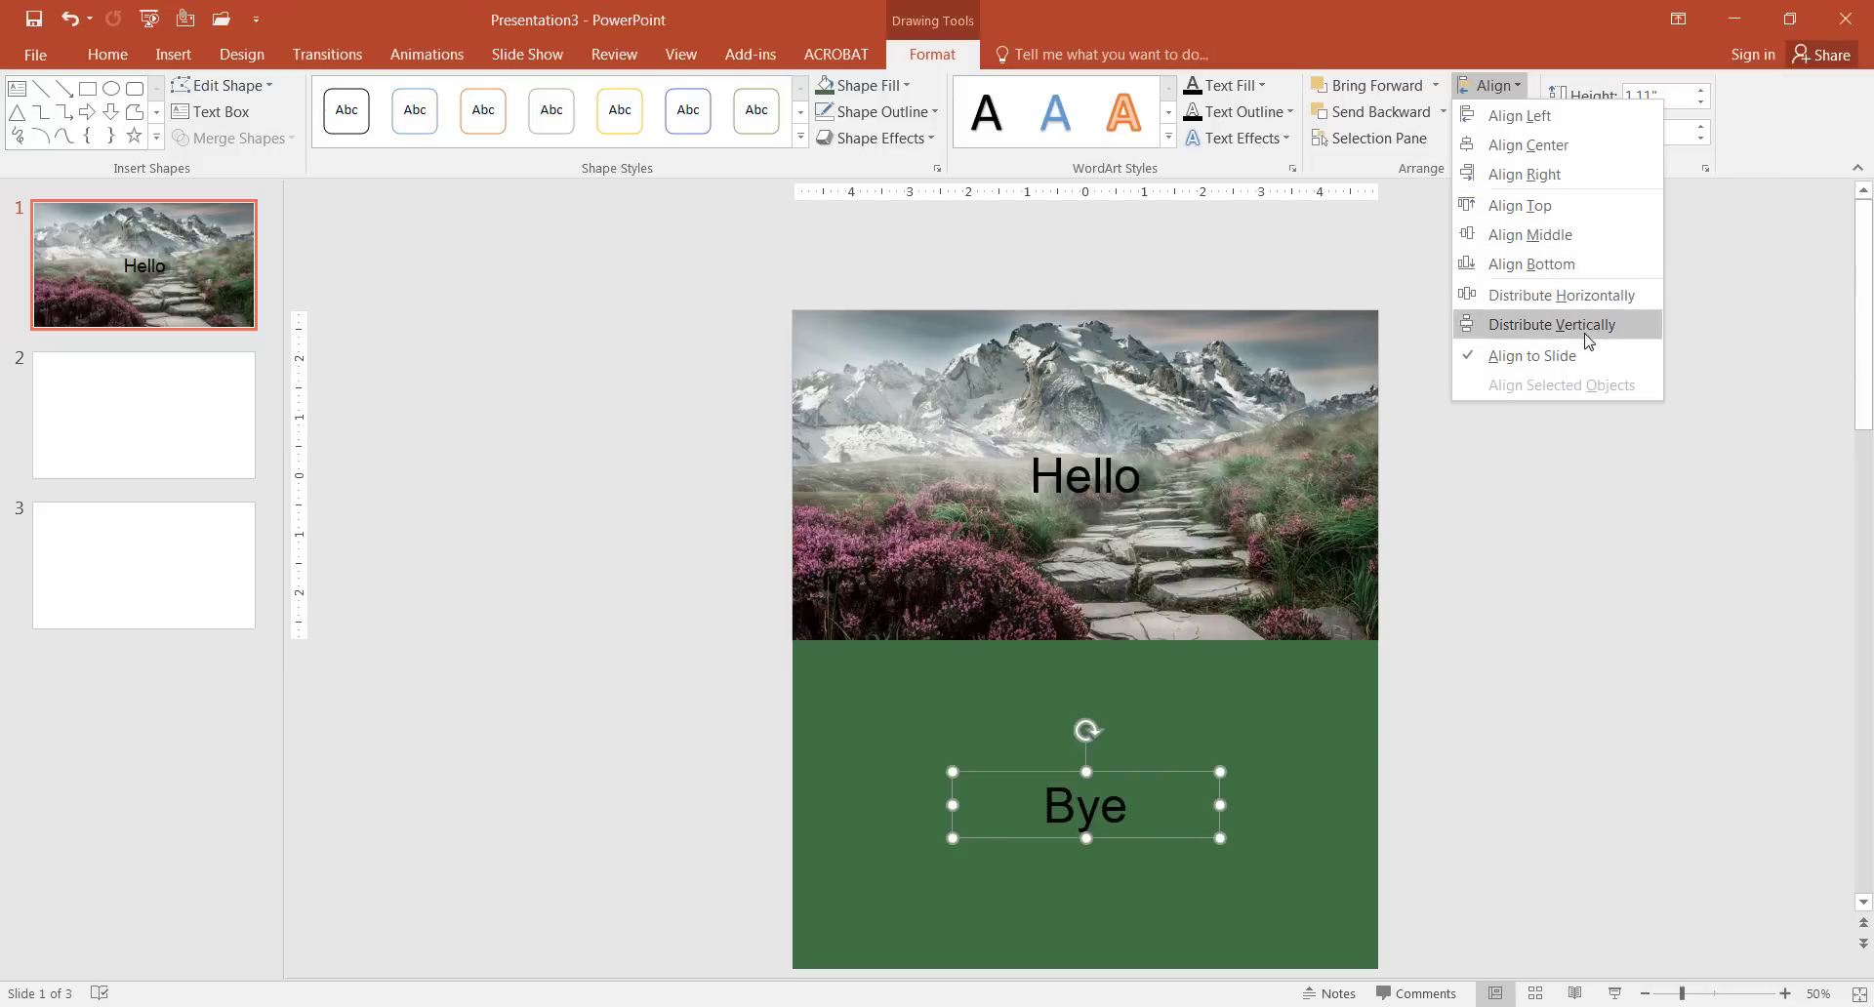
left_click(1483, 720)
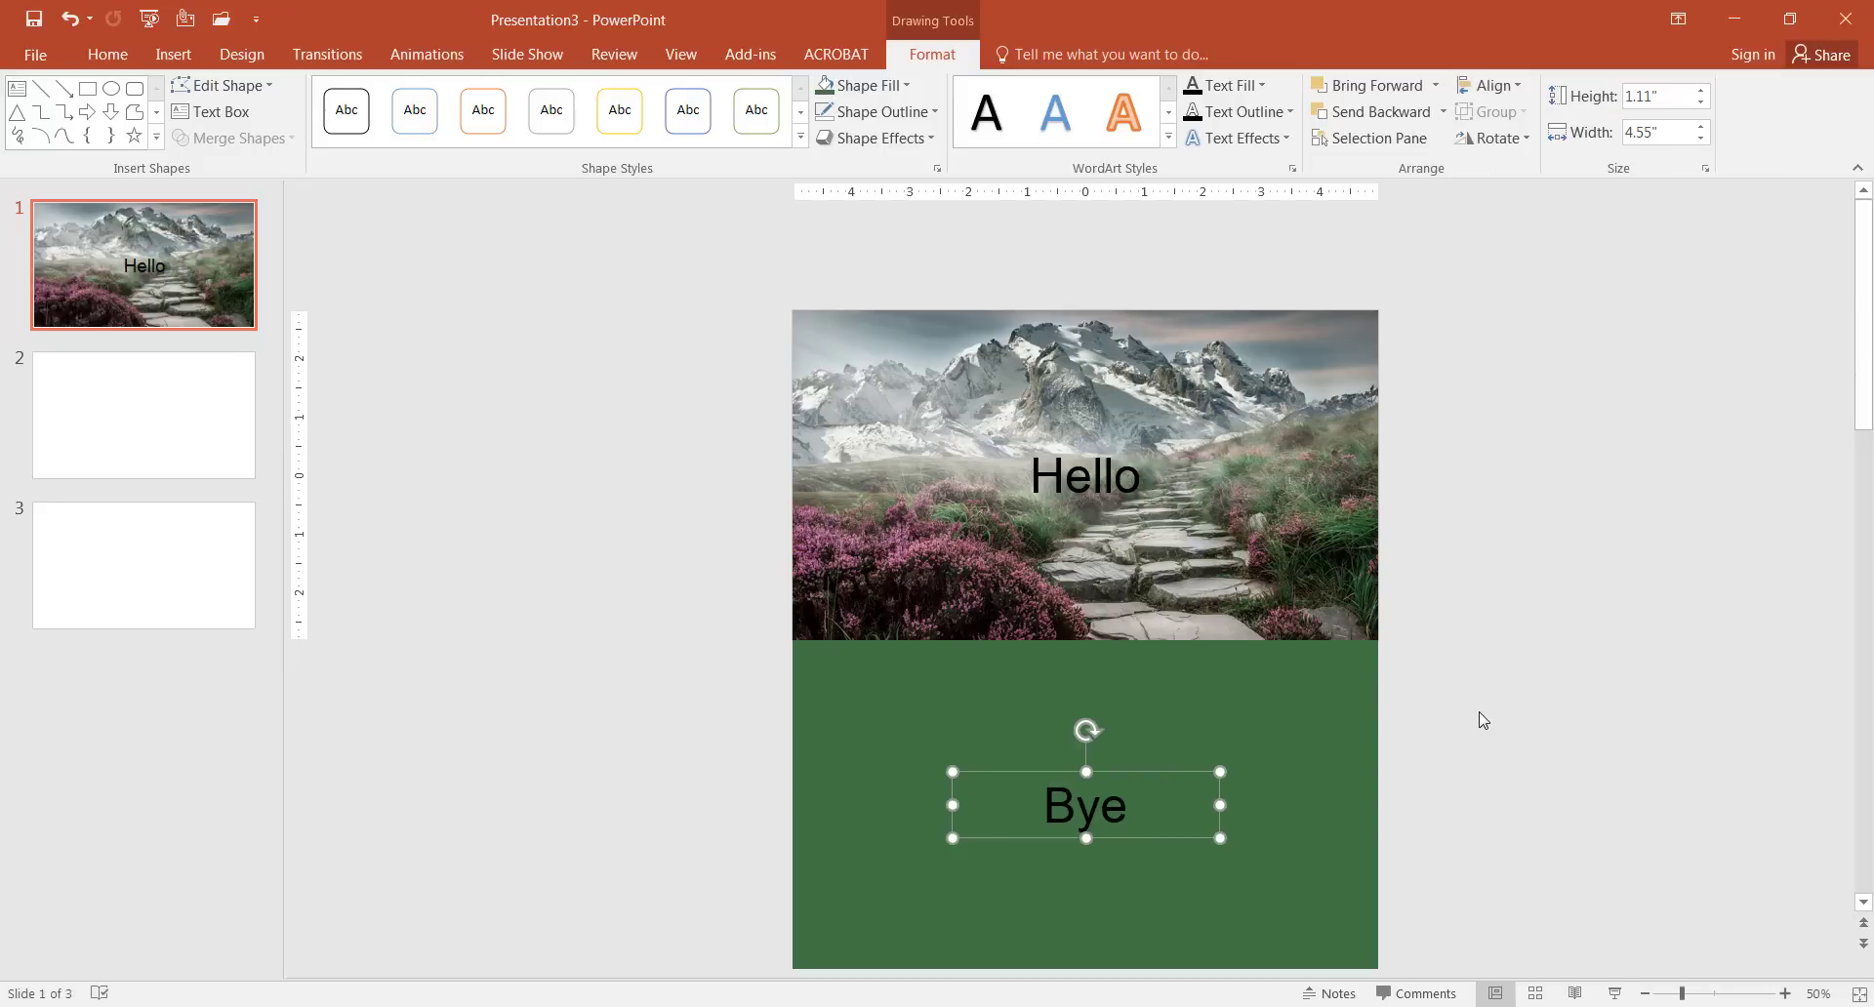
left_click(1354, 703)
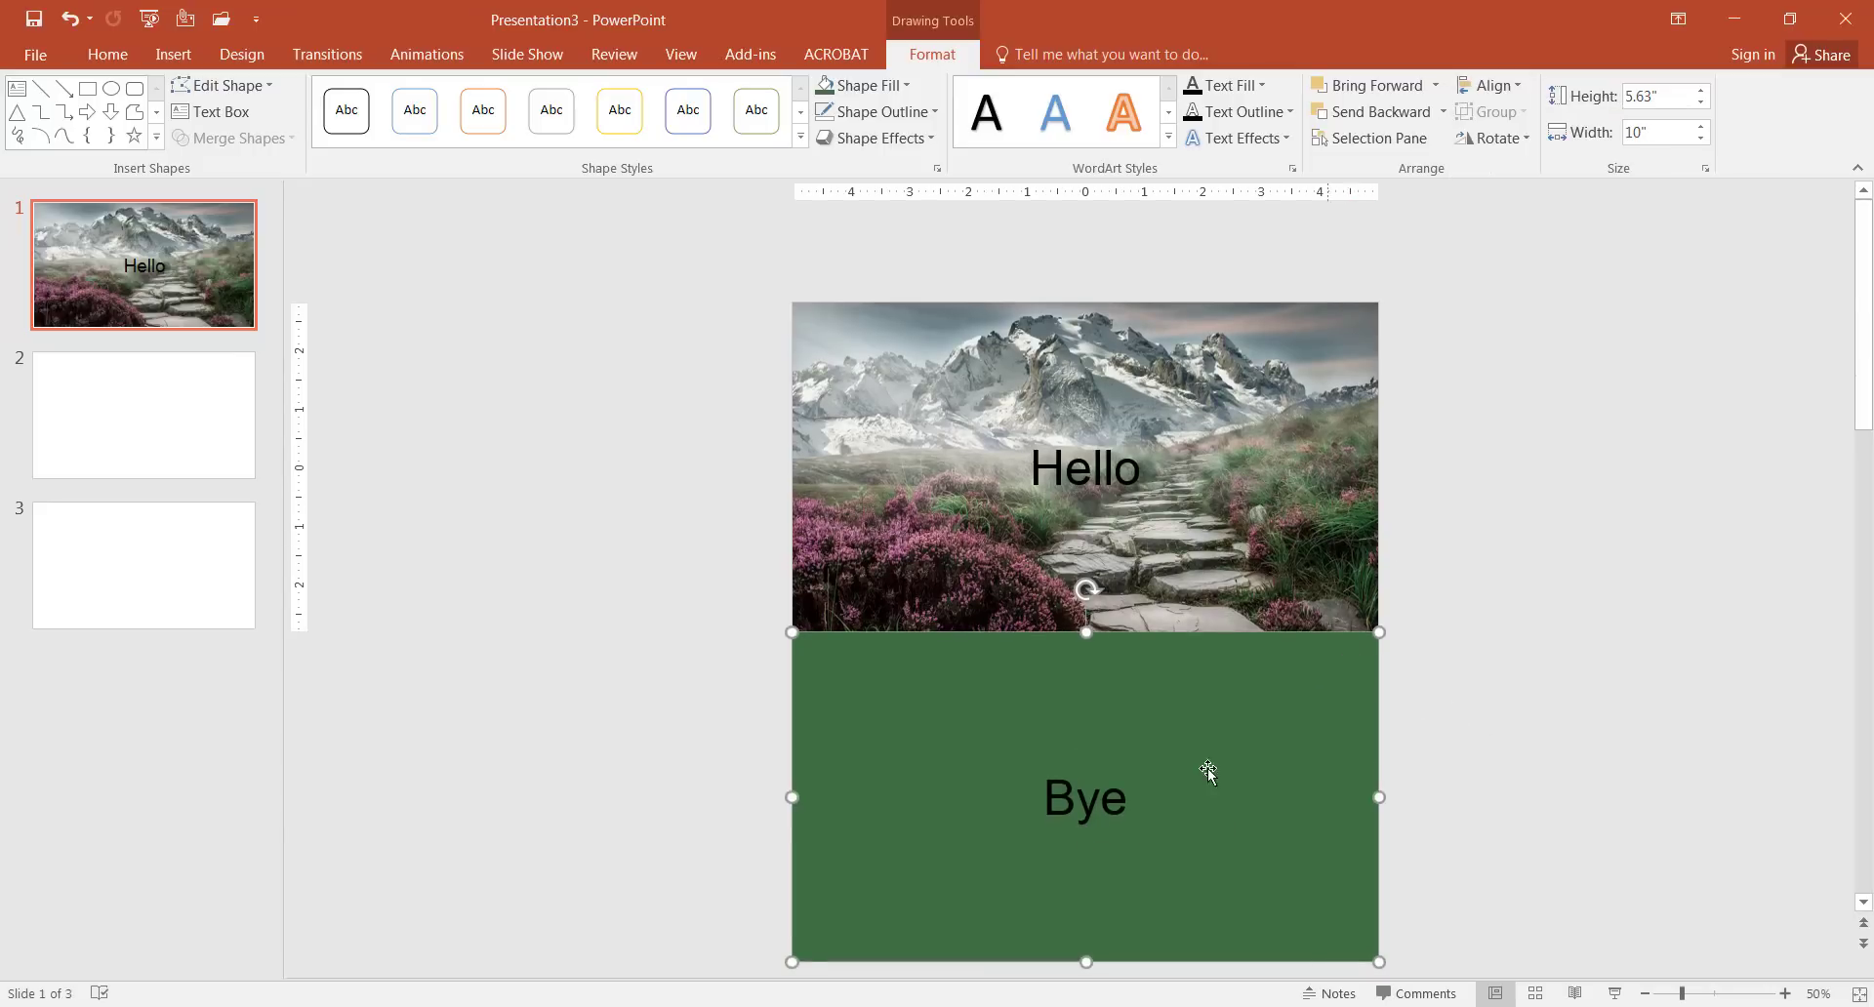
left_click(1124, 776)
left_click_drag(1124, 776, 1235, 727)
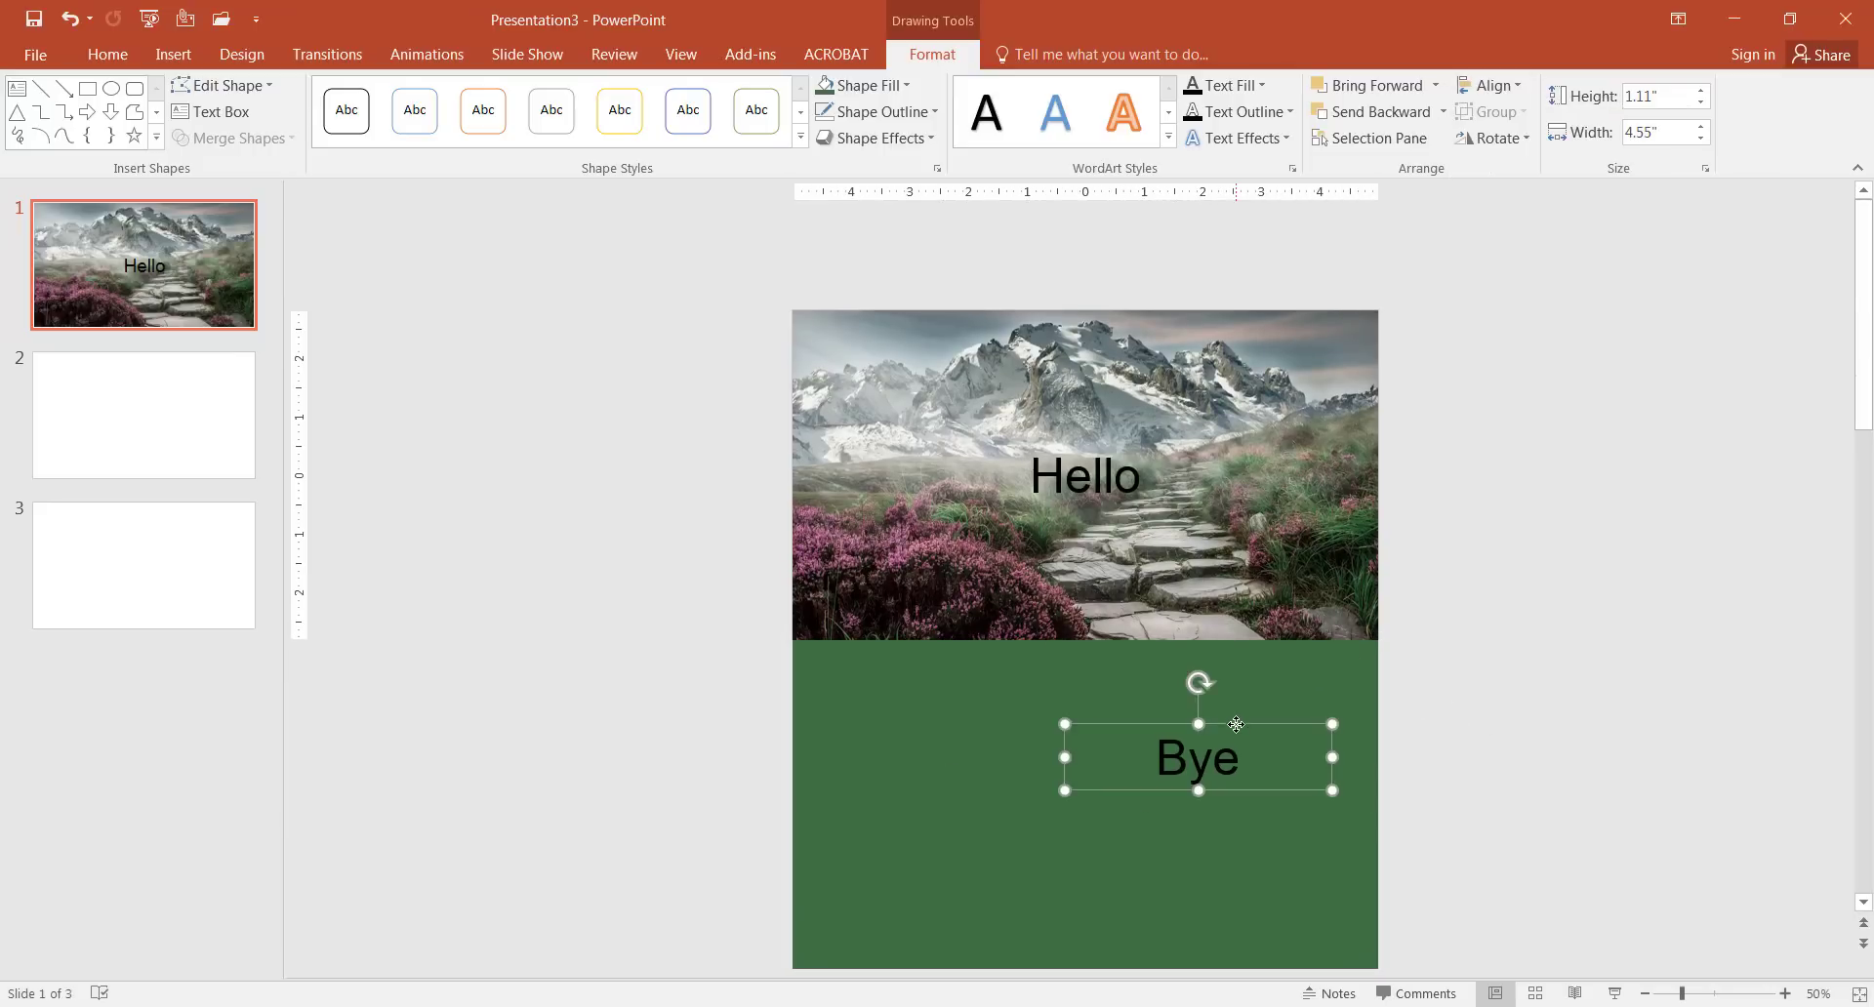
Select the green rectangle with the Bye box and set alignment to Align Selected Objects
left_click(1341, 656, "shift")
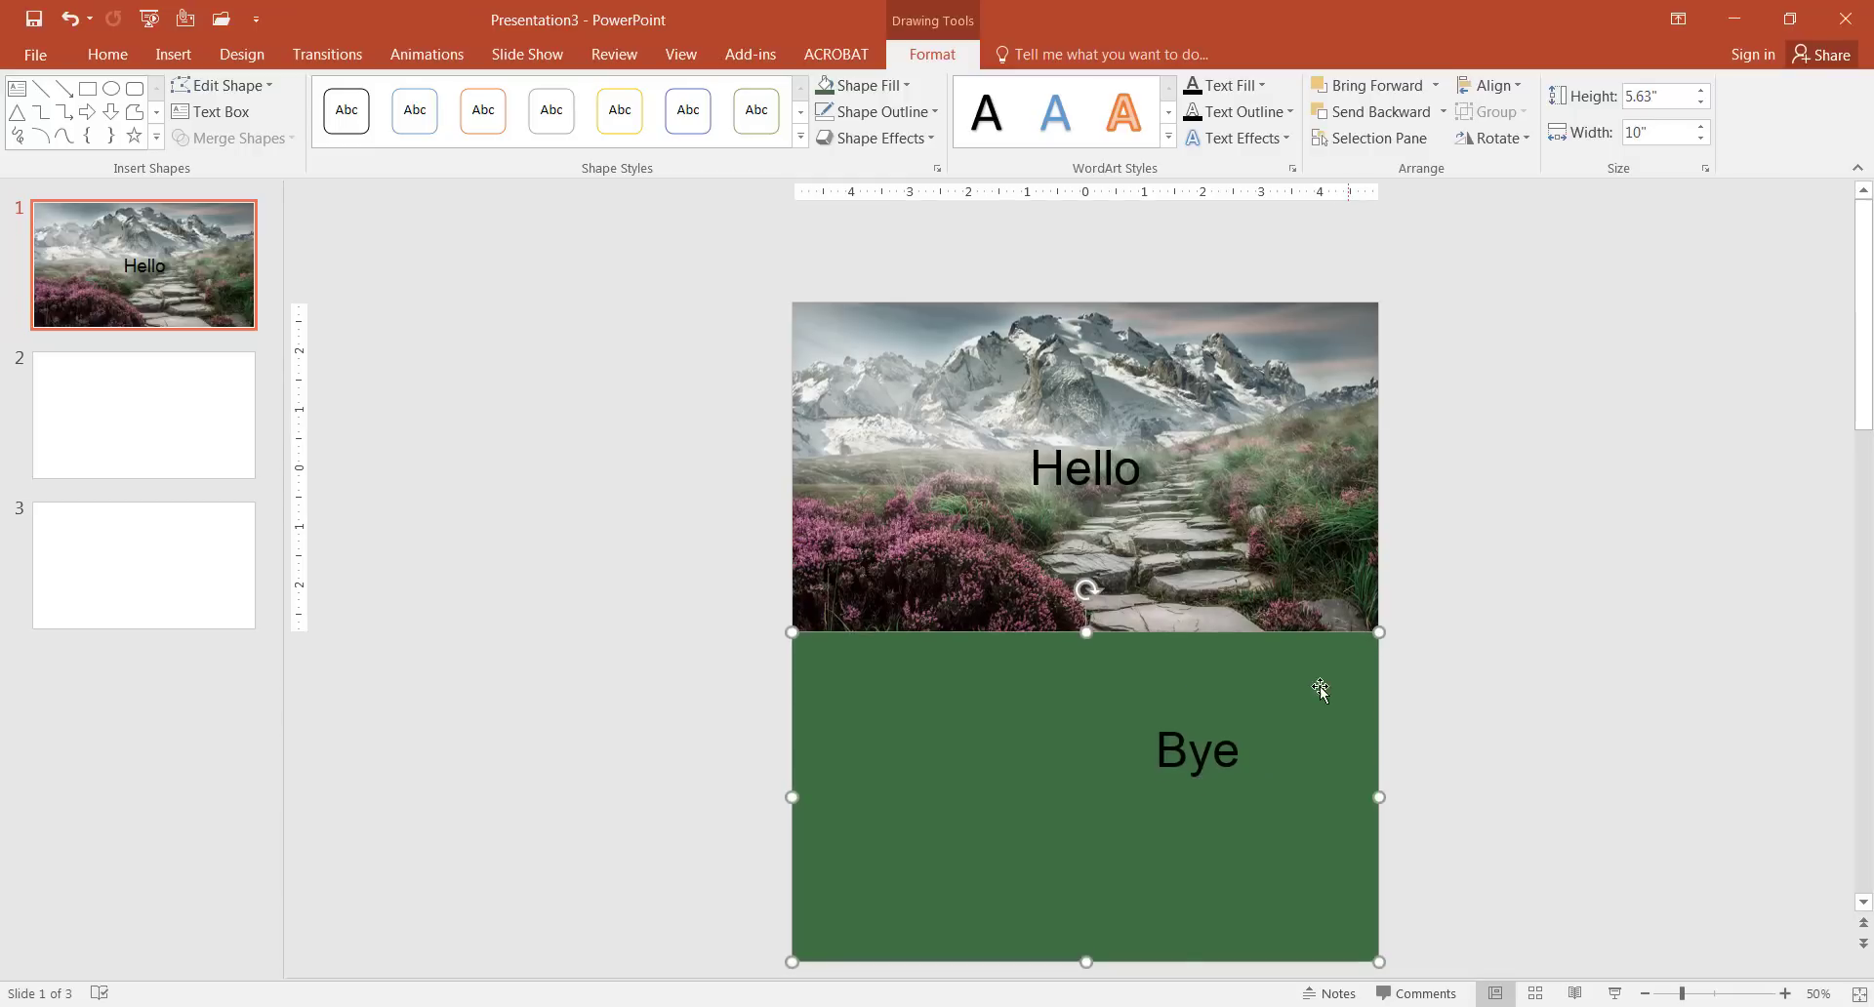
left_click(1240, 720, "shift")
left_click(1240, 731, "shift")
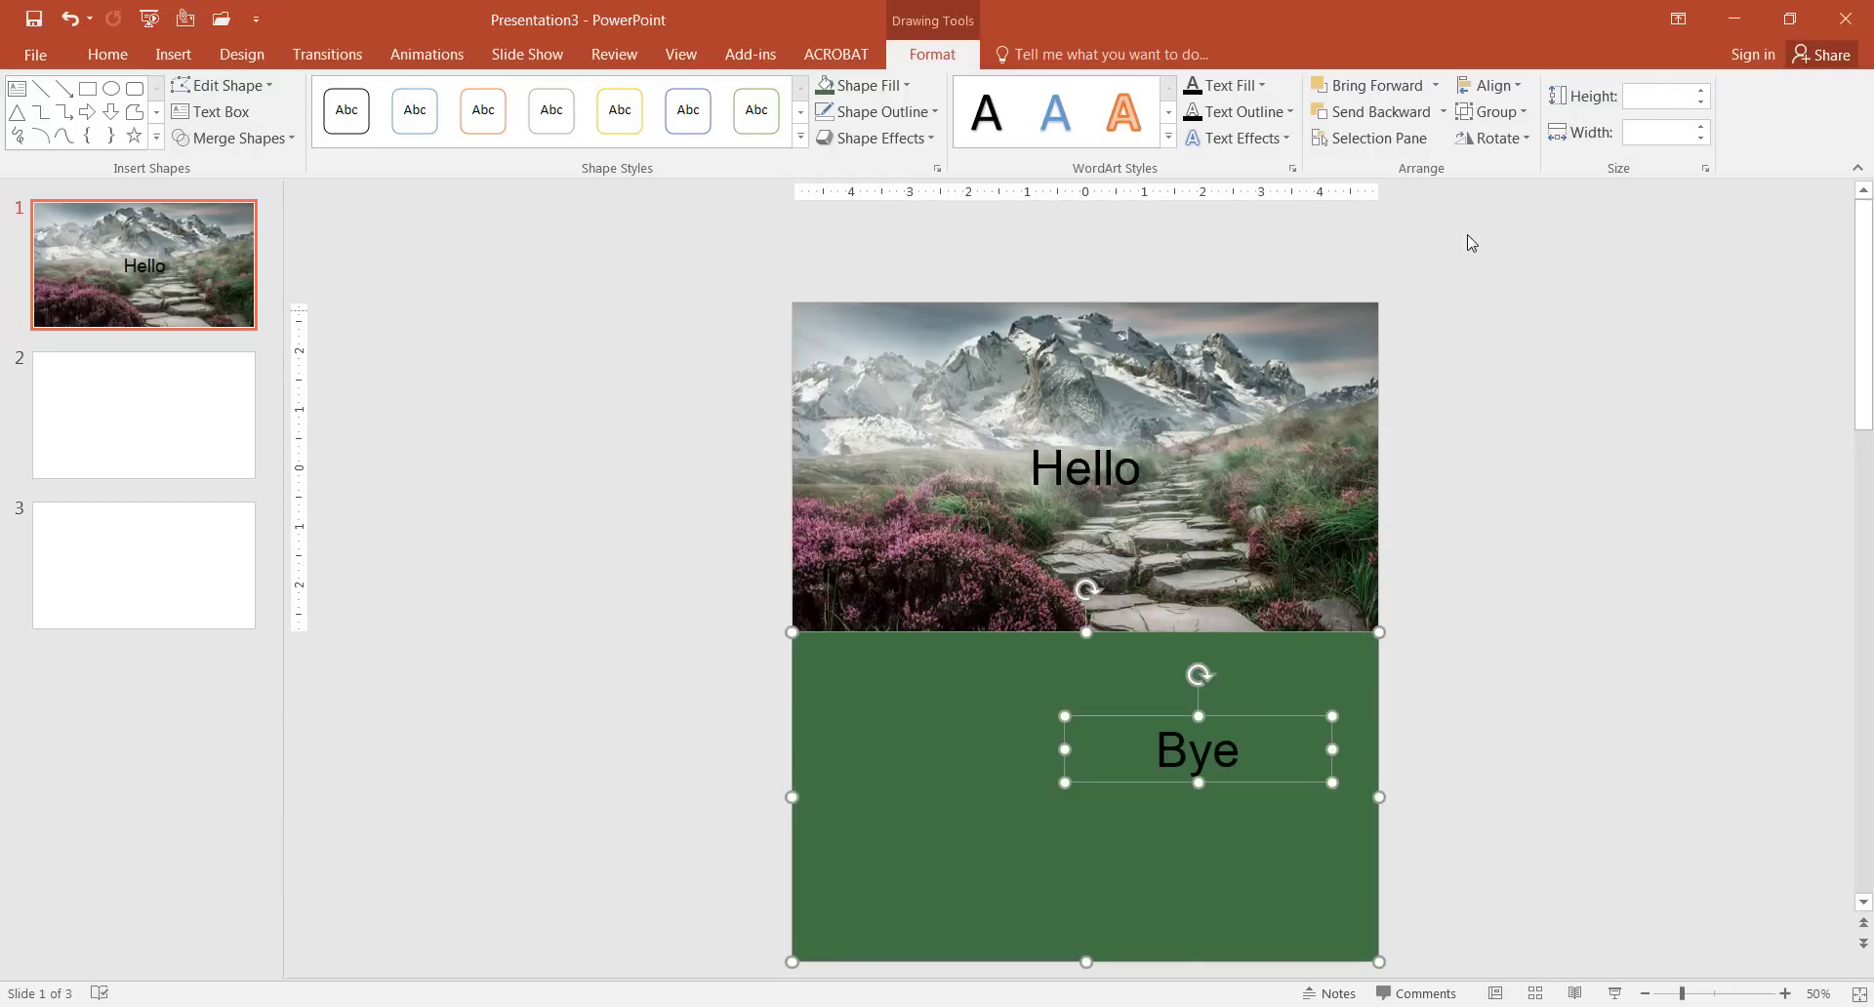
left_click(1489, 84)
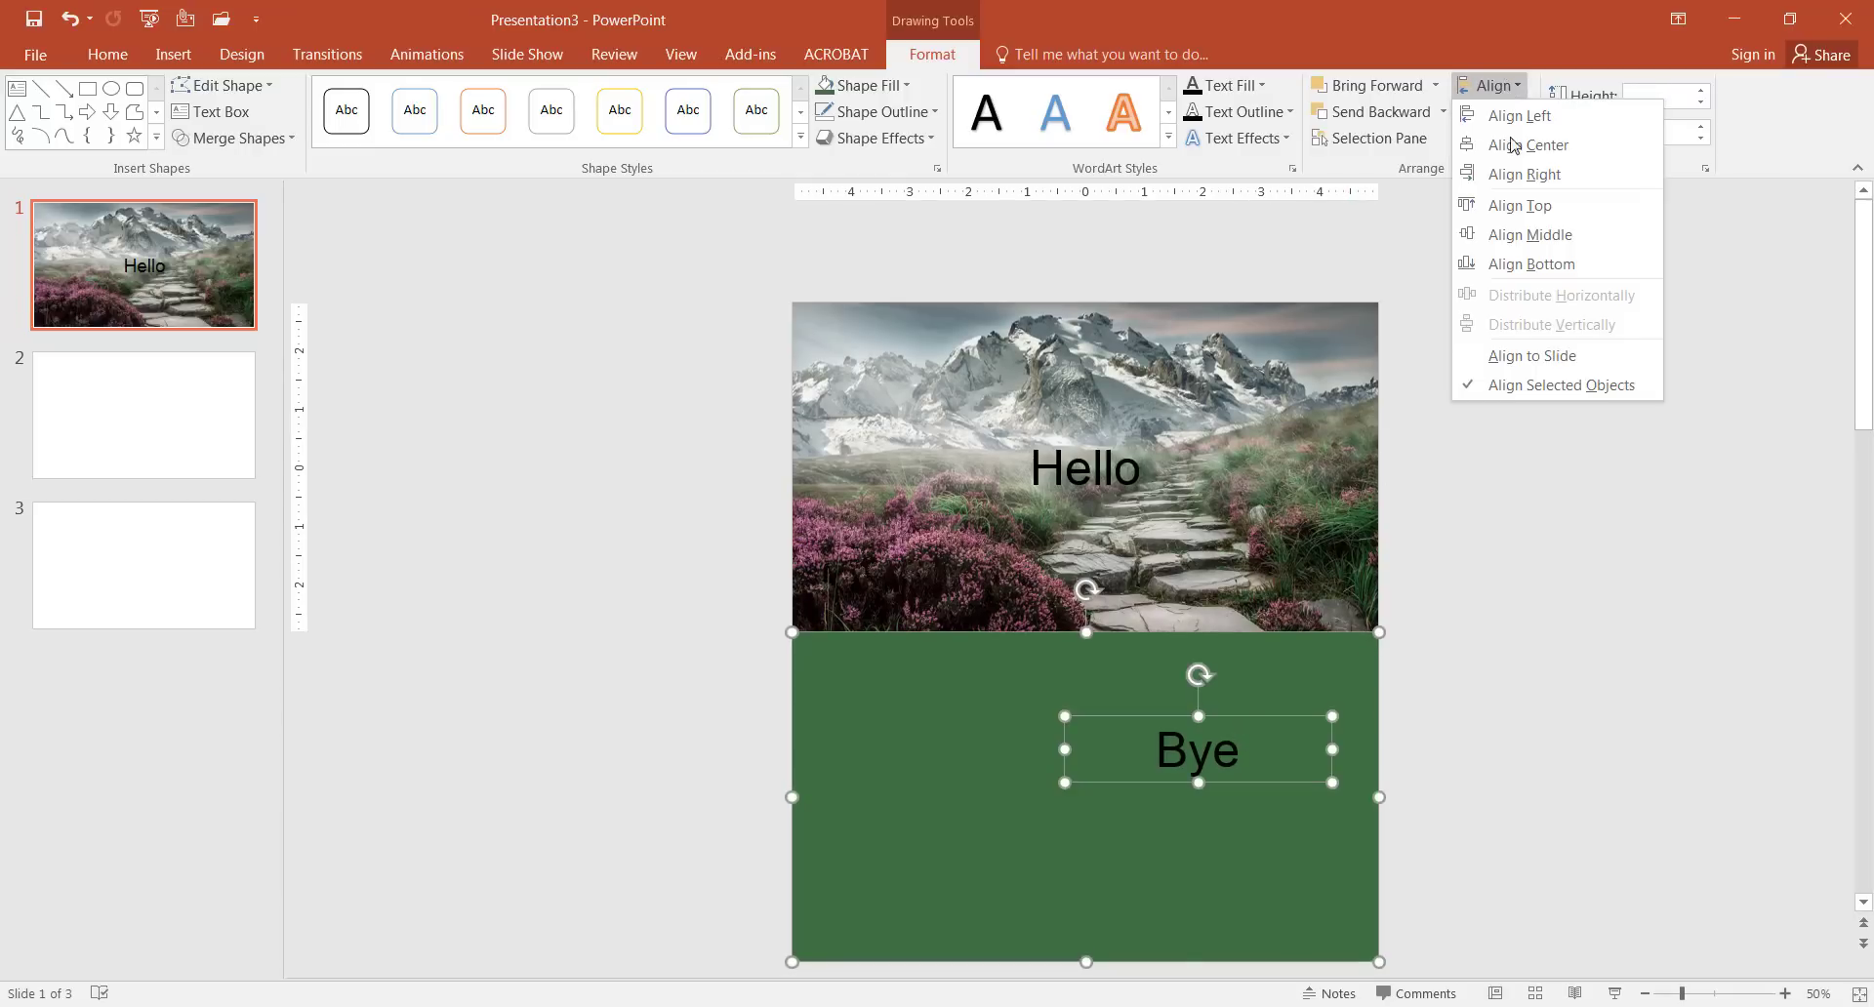
left_click(1542, 357)
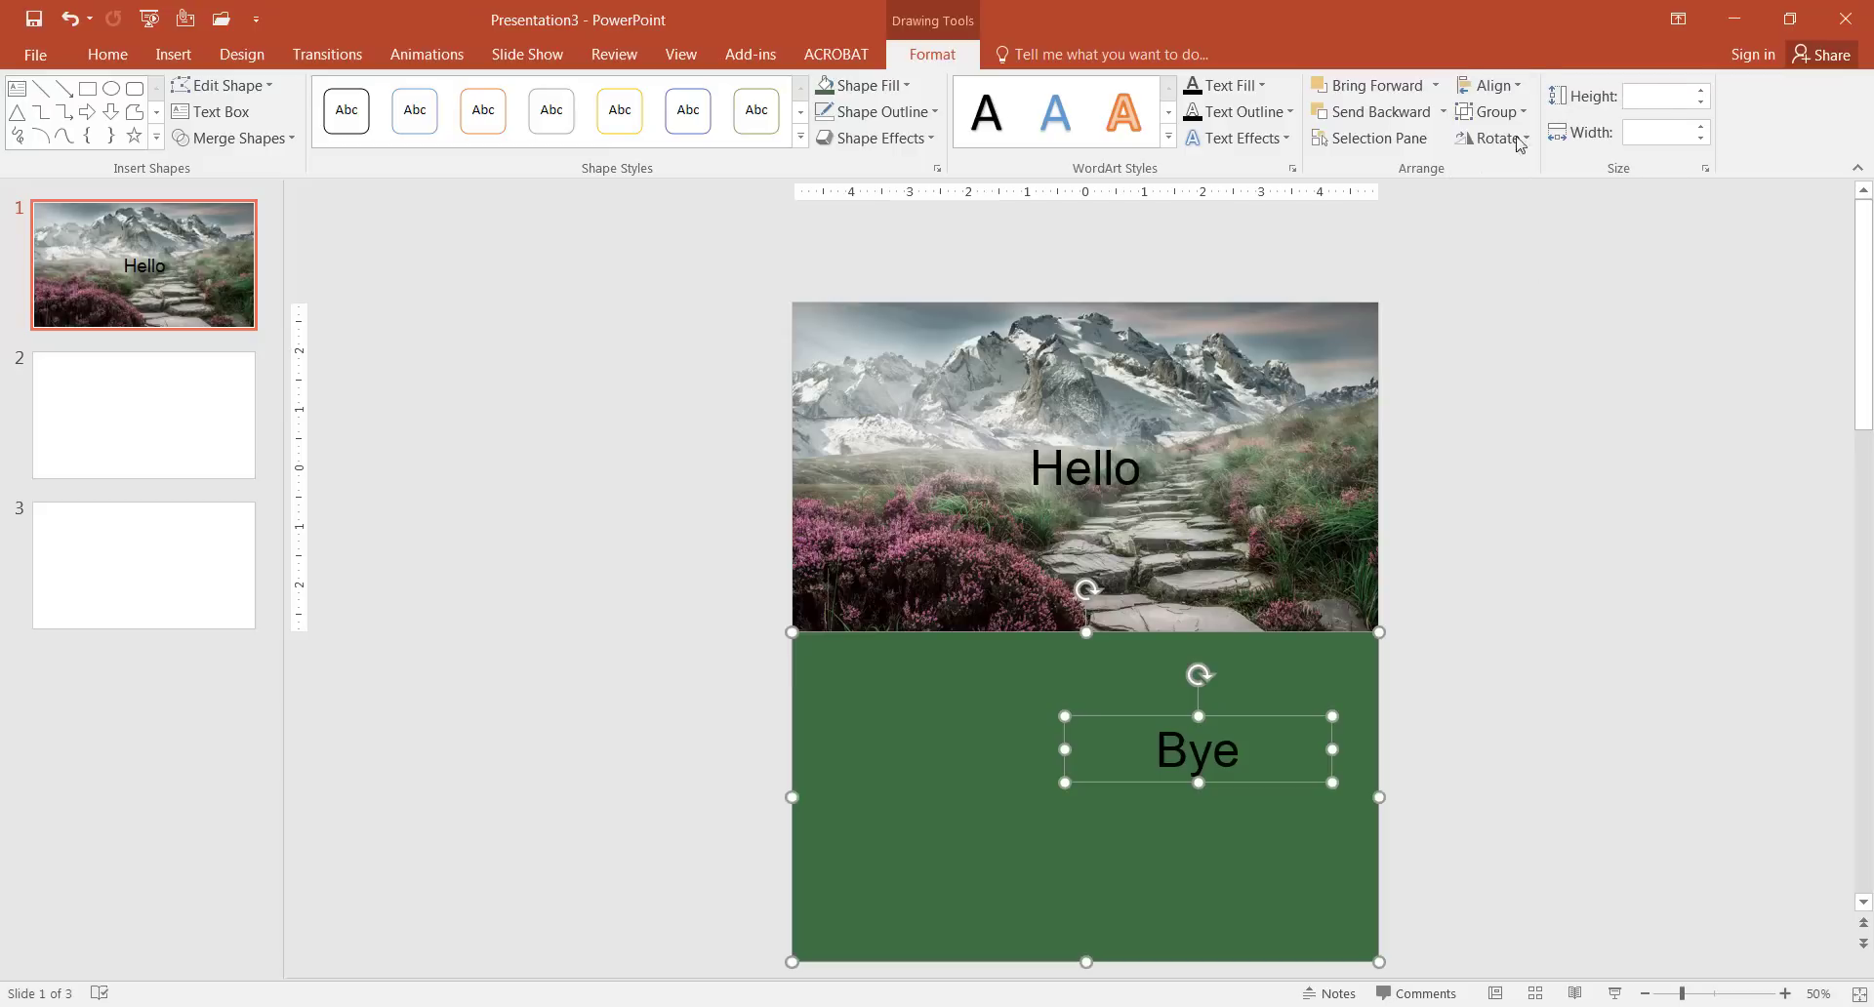
left_click(1490, 85)
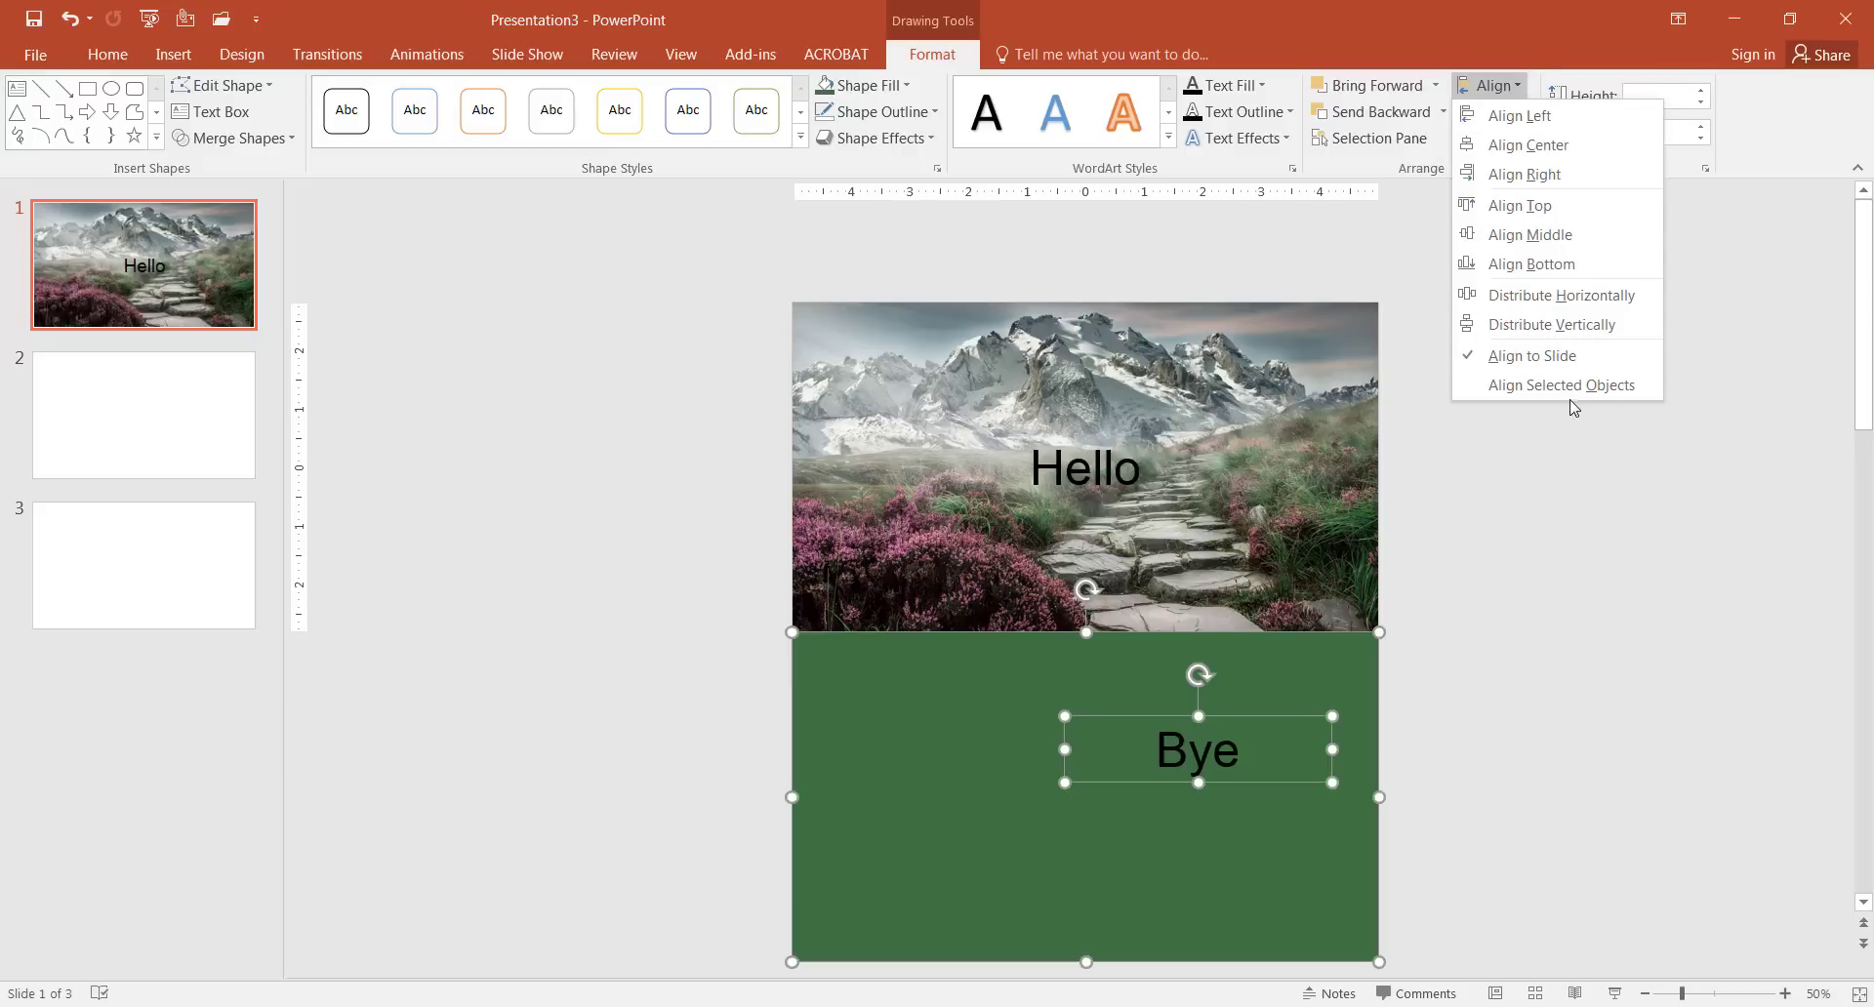
left_click(1570, 388)
Apply Align Center and Align Middle to Bye and the green rectangle
left_click(1493, 86)
left_click(1515, 145)
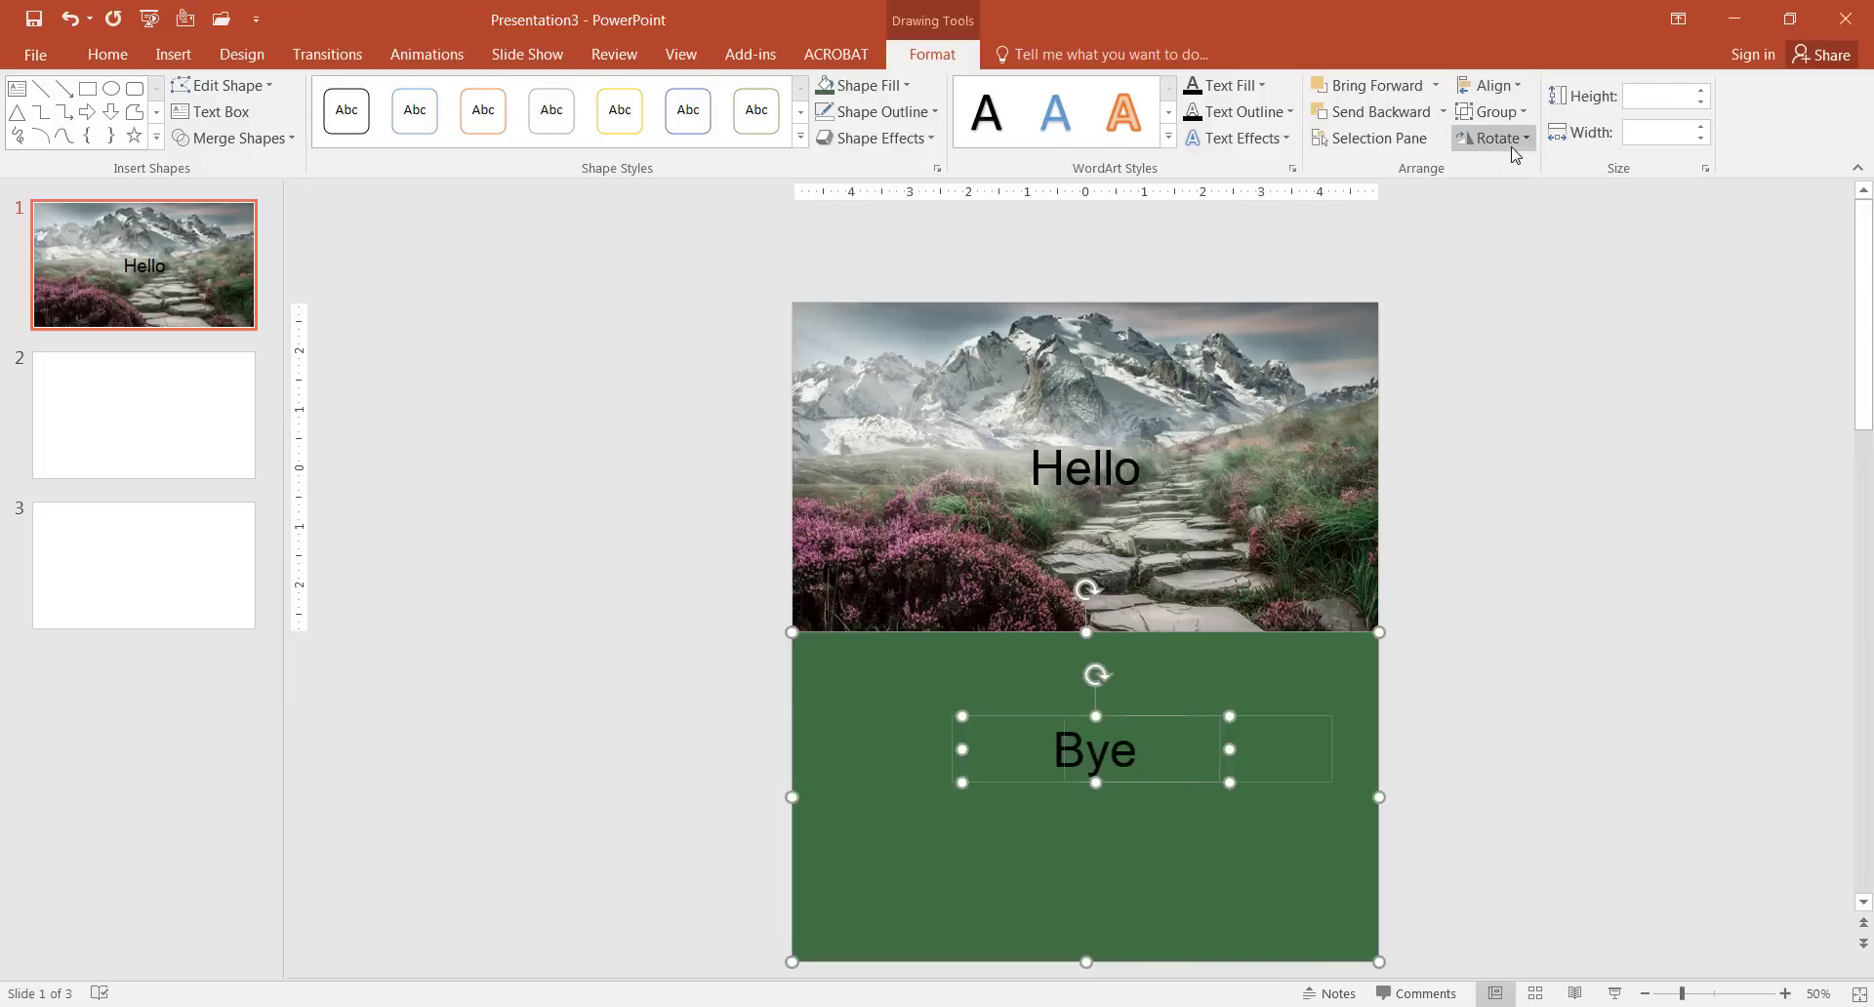
left_click(1504, 94)
left_click(1517, 225)
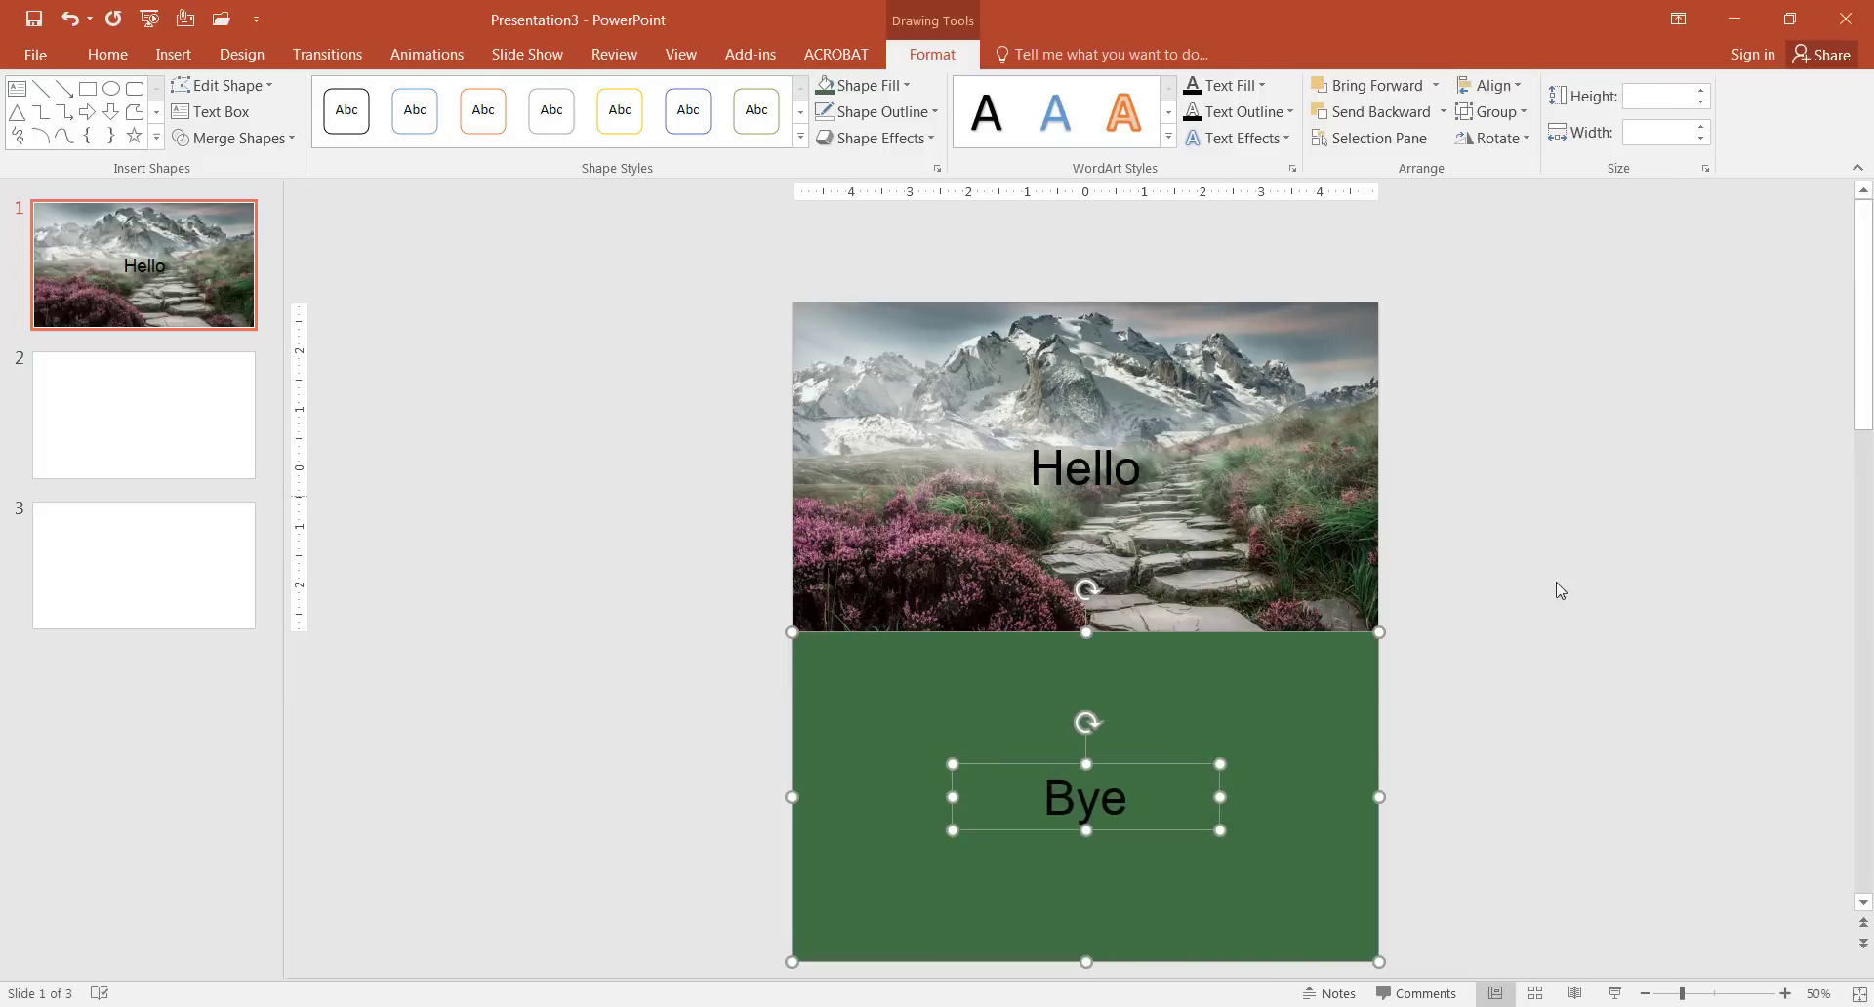